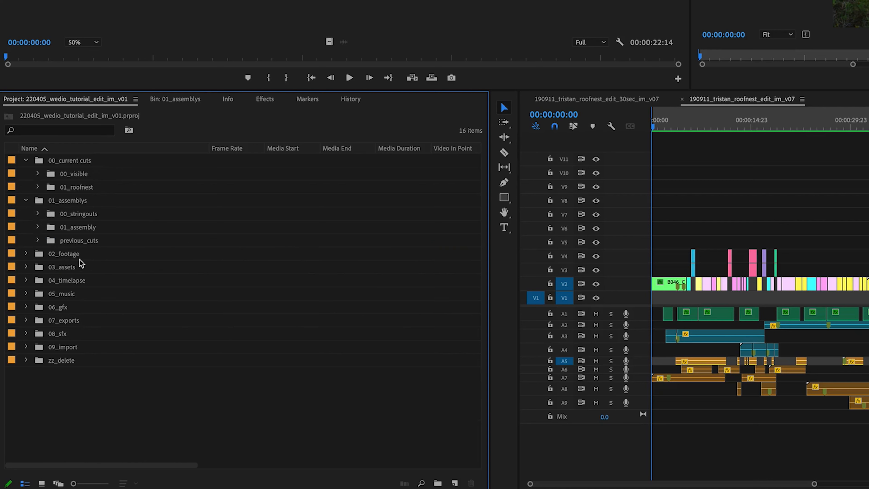
# Step: Collapse the 01_assemblys bin and review the latest cuts inside the 00_visible and 01_roofnest bins
pyautogui.click(25, 200)
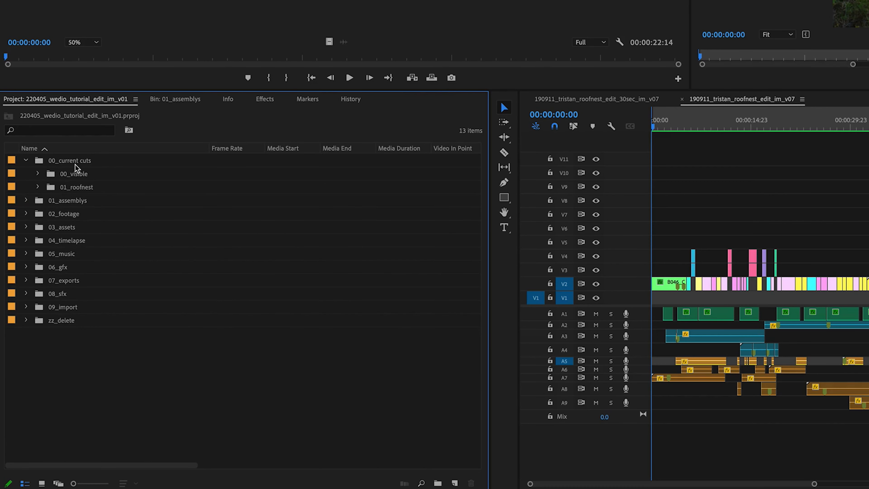
pyautogui.click(37, 173)
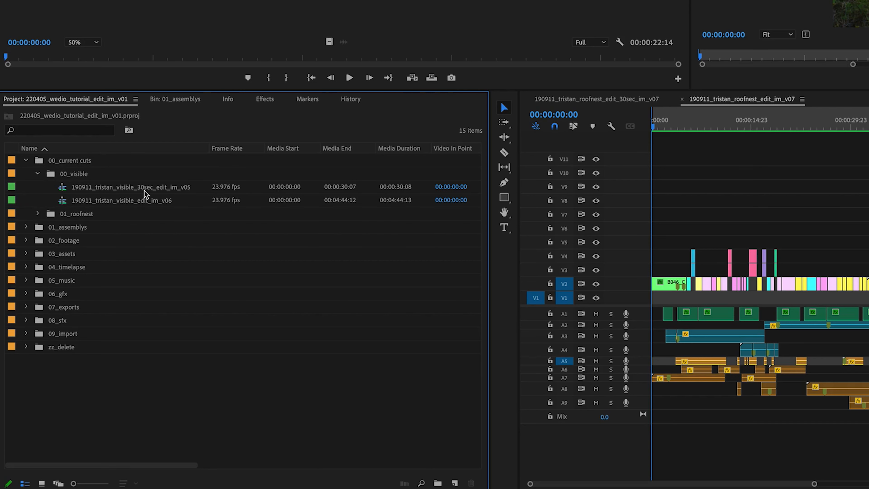
pyautogui.click(135, 189)
pyautogui.click(132, 200)
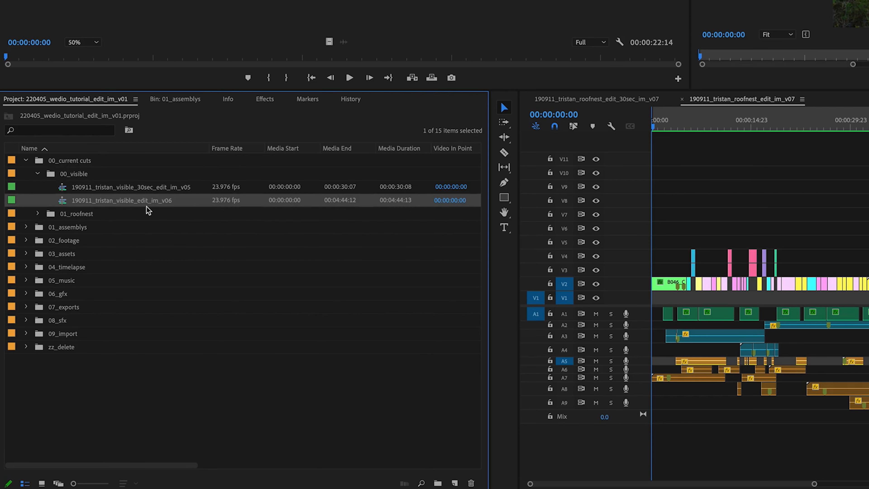
pyautogui.click(38, 214)
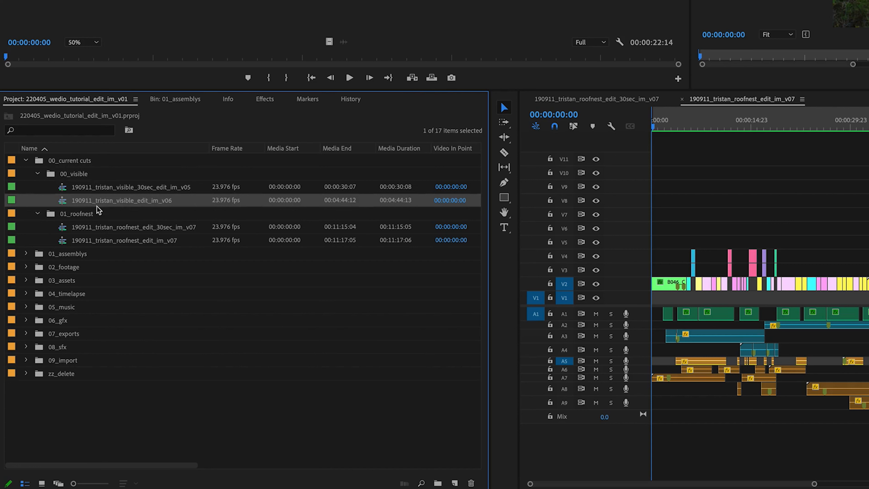
pyautogui.click(78, 177)
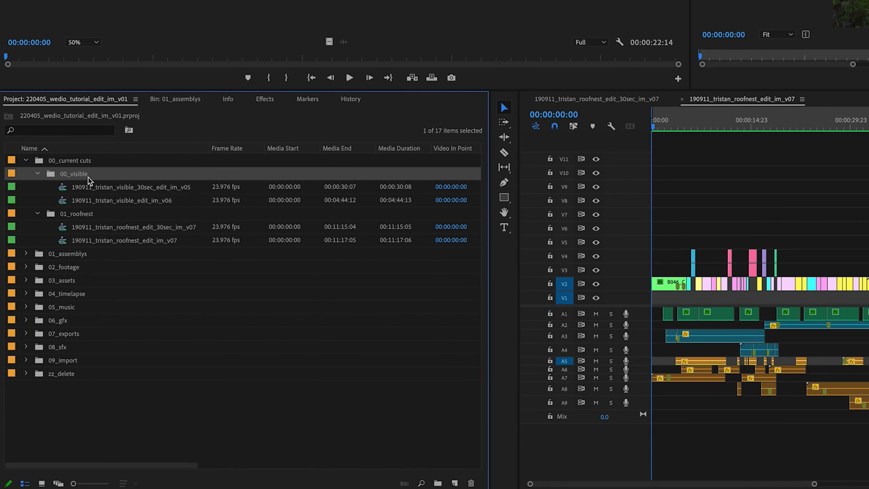
pyautogui.click(84, 215)
pyautogui.click(85, 174)
pyautogui.click(95, 222)
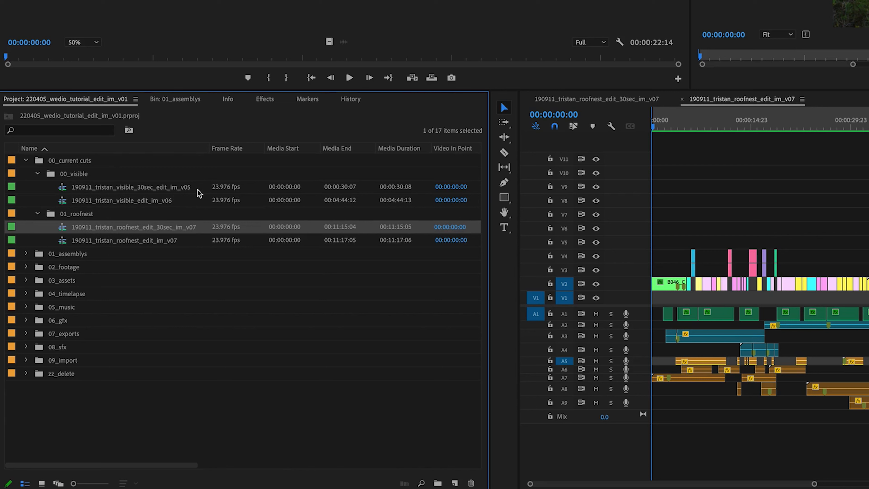
# Step: Review the older sequences in 01_assemblys under previous_cuts, and collapse the bins that were opened for inspection
pyautogui.click(25, 253)
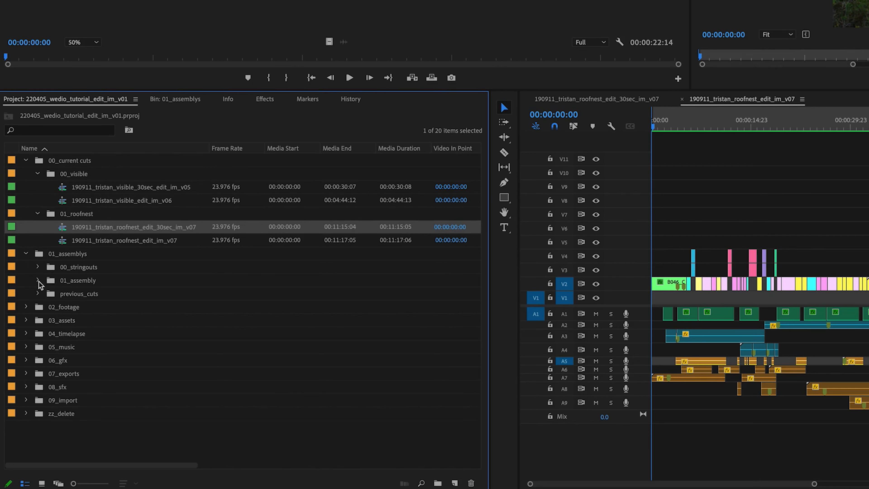
pyautogui.click(38, 294)
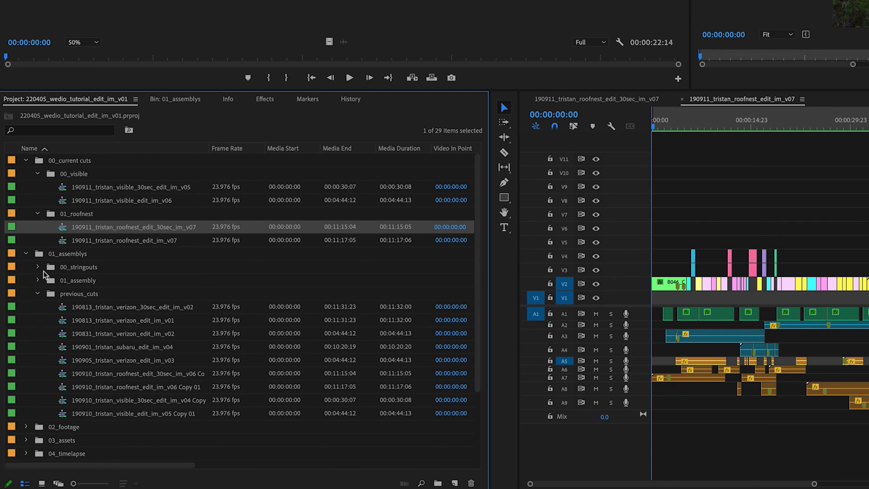
pyautogui.click(37, 293)
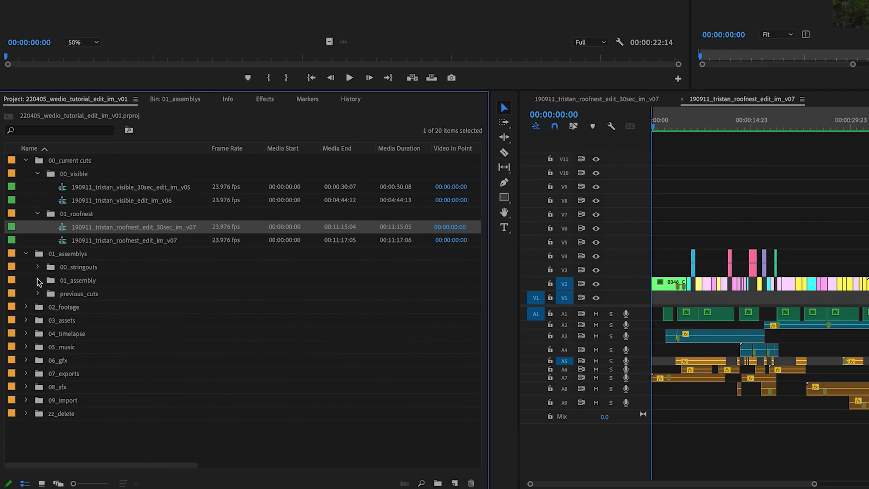
pyautogui.click(38, 173)
pyautogui.click(38, 187)
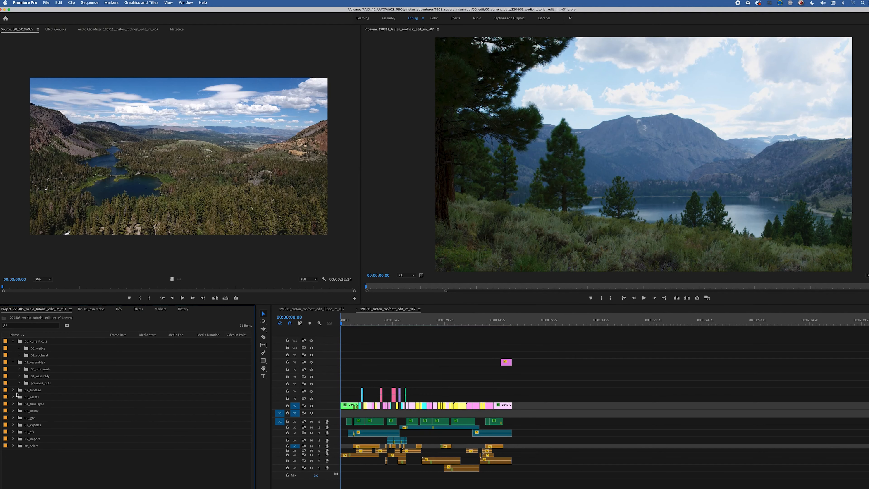
# Step: Expand the 02_footage bin down to 190827 and start a new sequence named 190827_roofnest_mammoth_stringout_im_v01
pyautogui.click(14, 390)
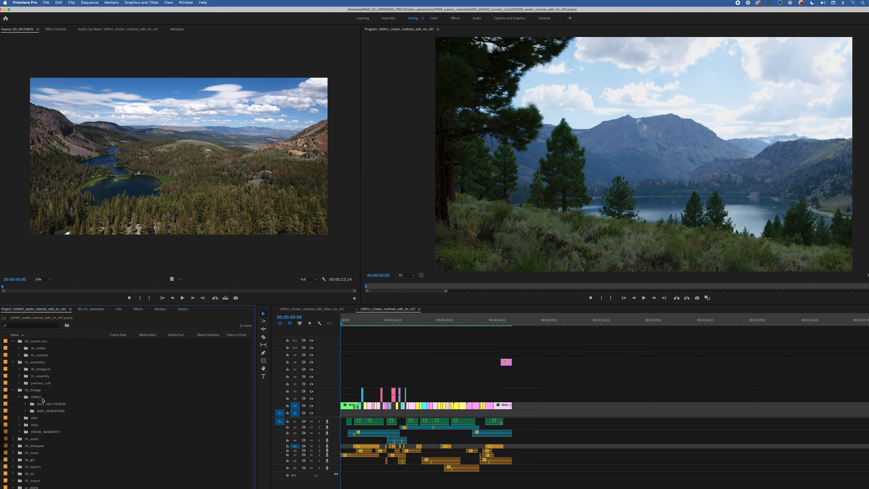
pyautogui.click(46, 3)
pyautogui.moveTo(47, 10)
pyautogui.click(133, 25)
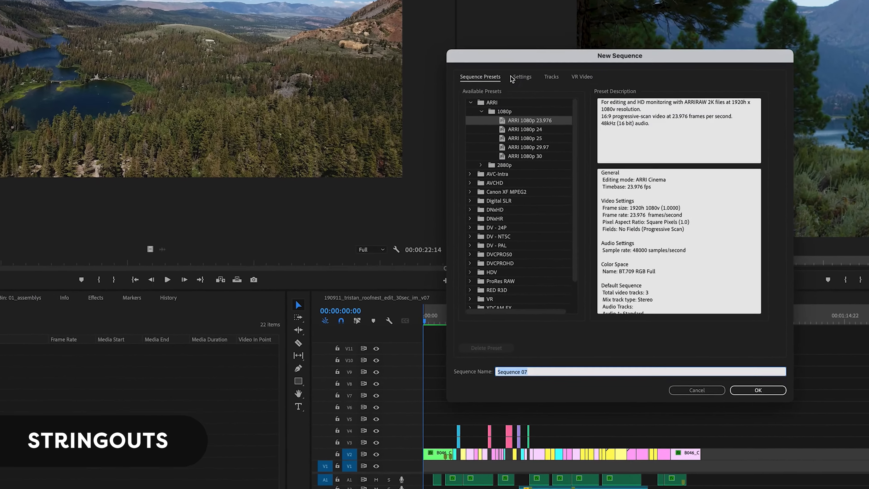
pyautogui.moveTo(503, 55); pyautogui.dragTo(45, 151)
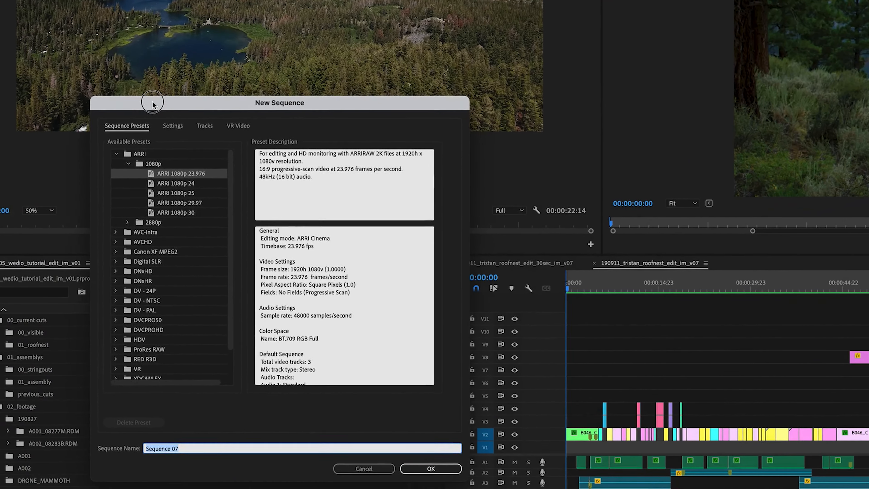
pyautogui.moveTo(152, 104); pyautogui.dragTo(151, 67)
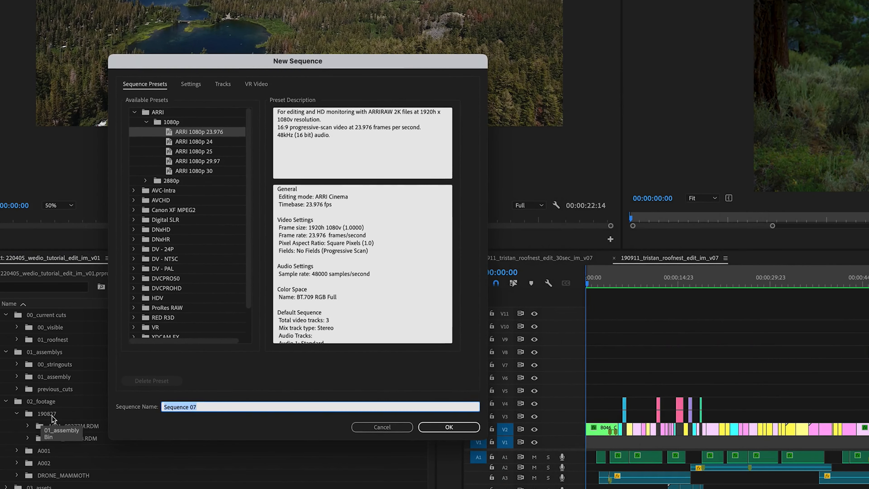
pyautogui.write('190827_')
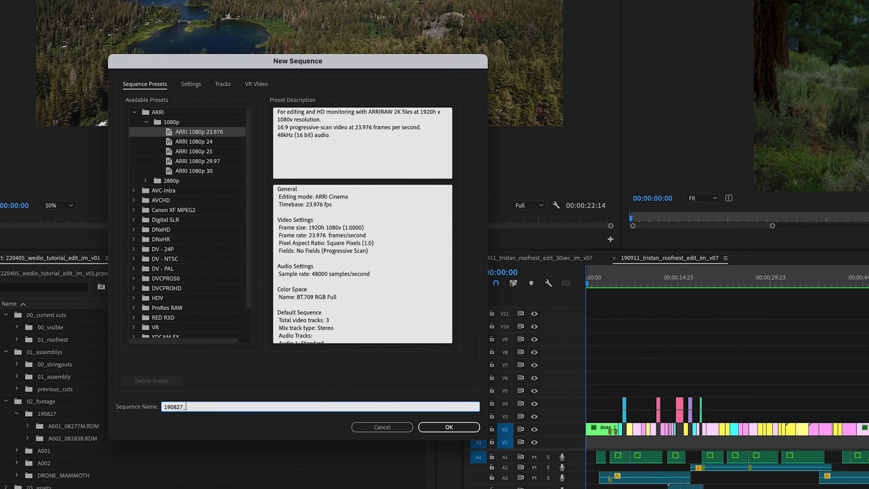
pyautogui.write('roofnest_mammoth_stringout_im_v01')
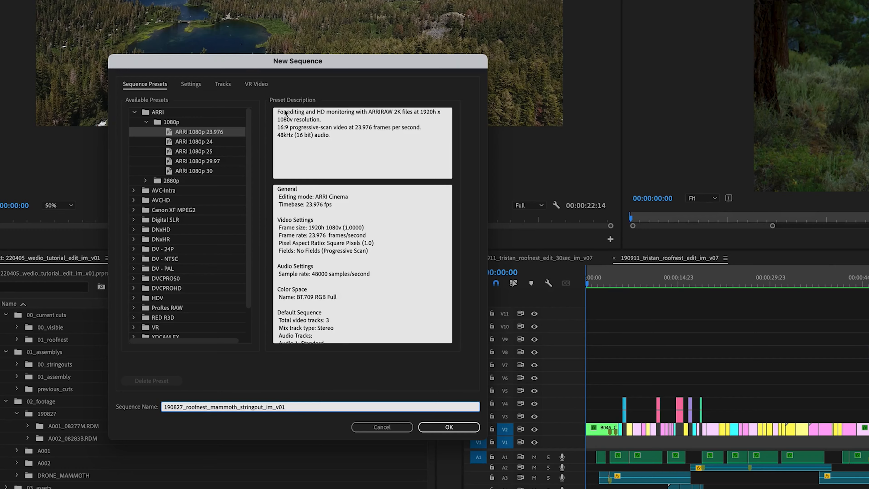
# Step: Switch to Finder, inspect the file information of the first R3D clip in 01_footage/190827/A001_08277M.RDM, and return to Premiere Pro
pyautogui.moveTo(237, 65); pyautogui.dragTo(625, 117)
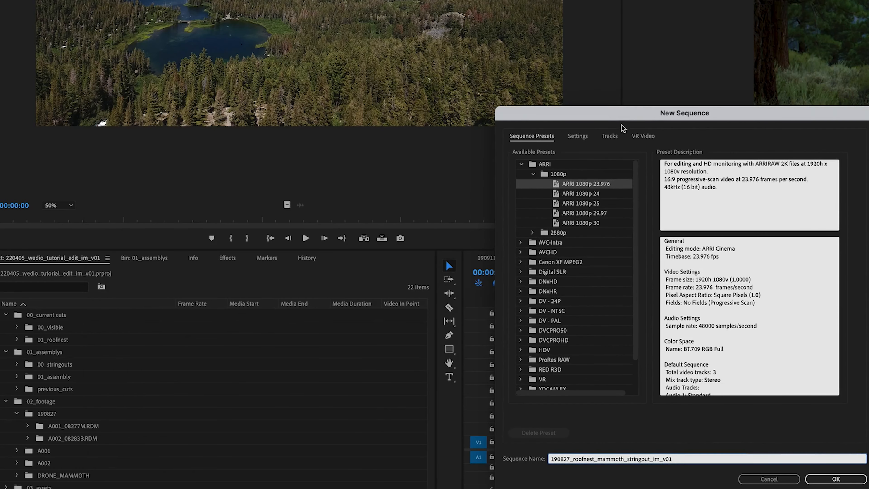
pyautogui.moveTo(568, 114); pyautogui.dragTo(398, 103)
pyautogui.press('super+Tab')
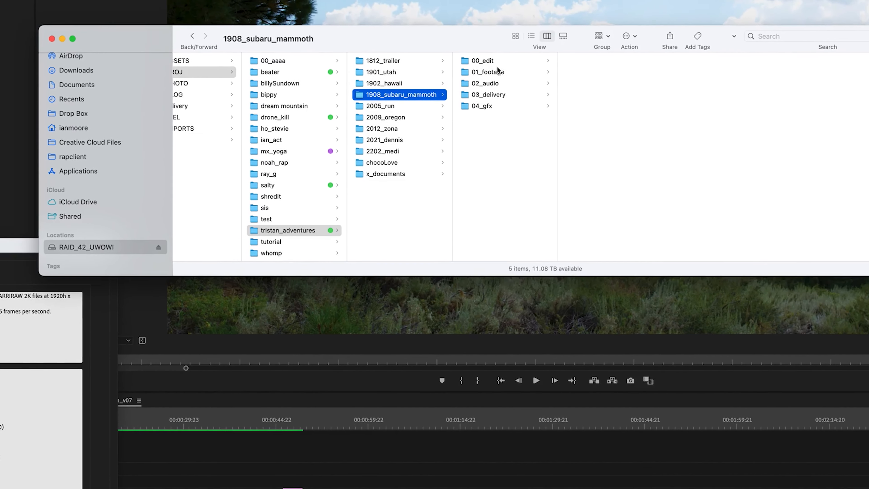
pyautogui.click(499, 72)
pyautogui.click(539, 83)
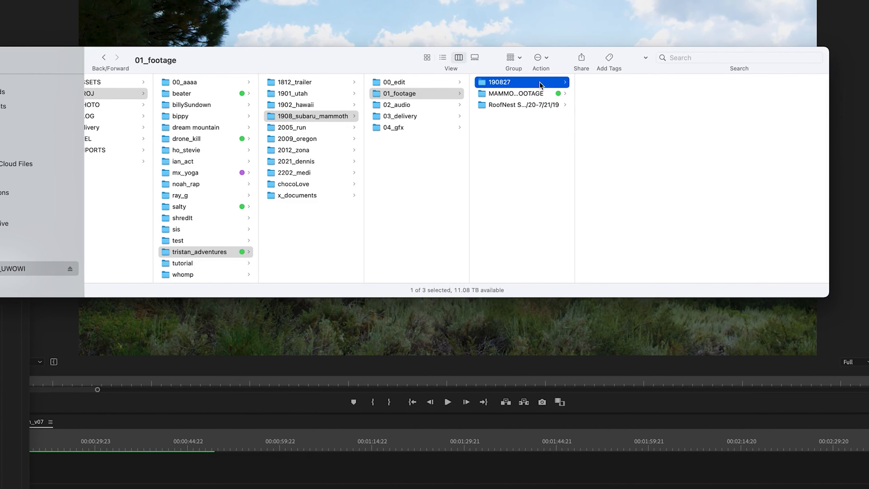
pyautogui.click(620, 84)
pyautogui.click(737, 86)
pyautogui.click(776, 87)
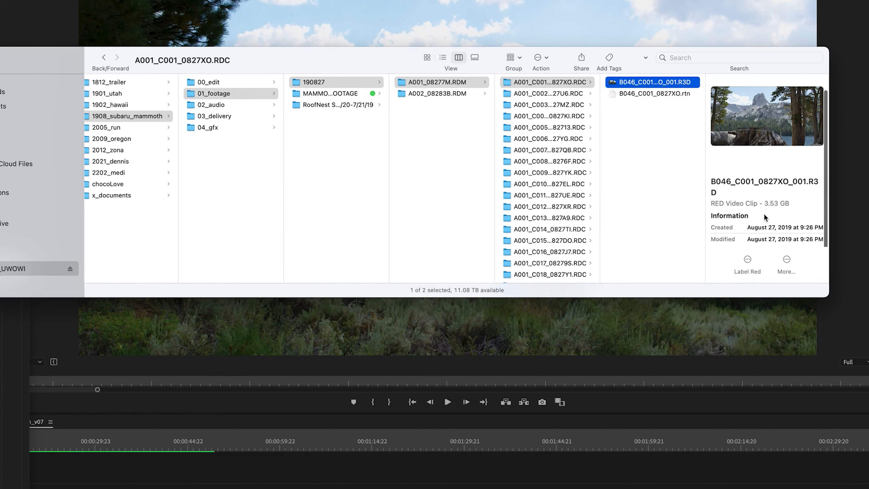
pyautogui.press('super+Tab')
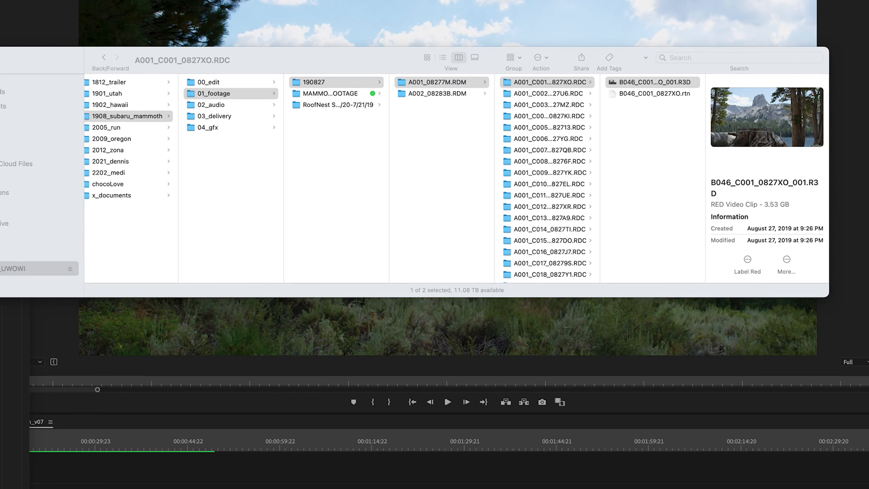
pyautogui.press('super+w')
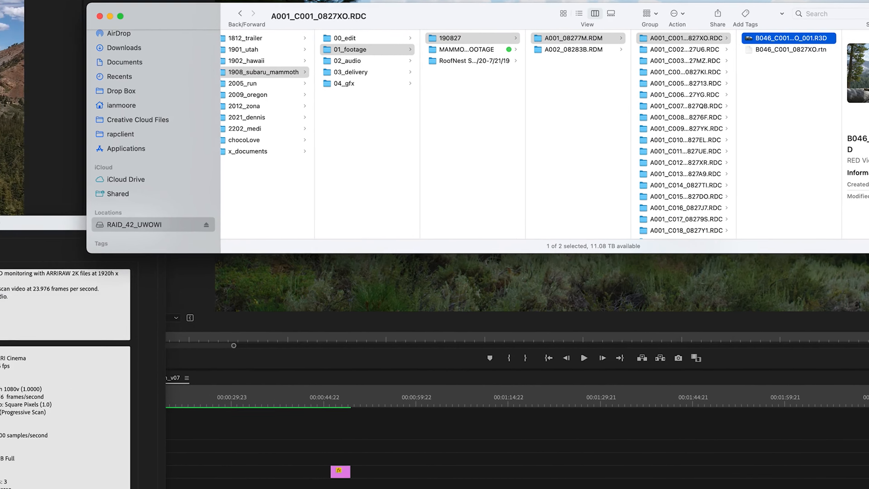
pyautogui.press('super+Tab')
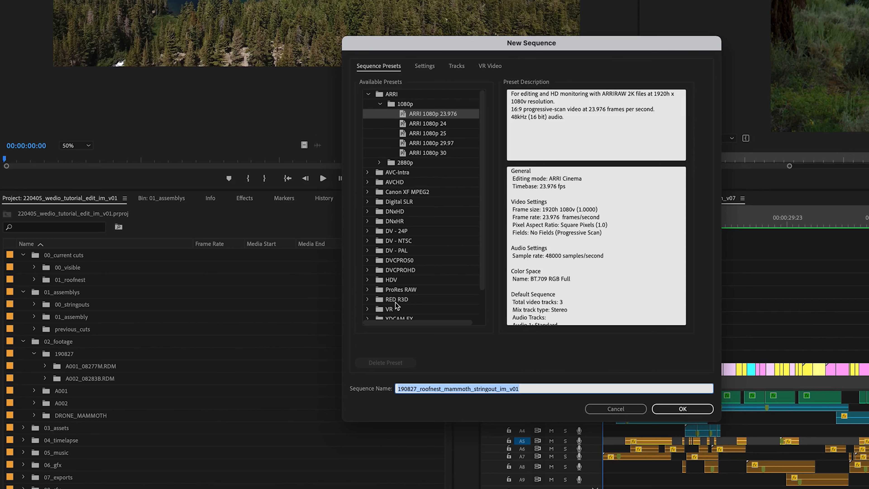
# Step: Review the ARRI 1080p 23.976 preset description and the sequence settings, keeping the pixel aspect ratio at Square Pixels (1.0)
pyautogui.tripleClick(538, 98)
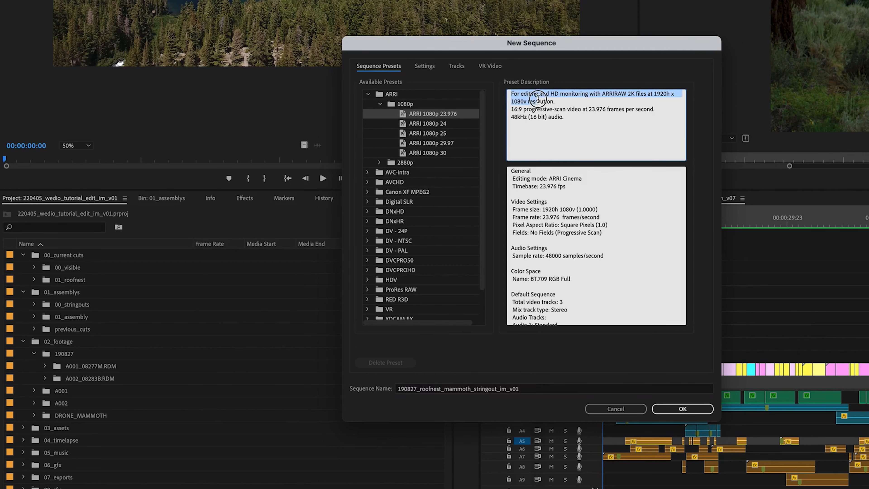
pyautogui.moveTo(538, 98); pyautogui.dragTo(564, 116)
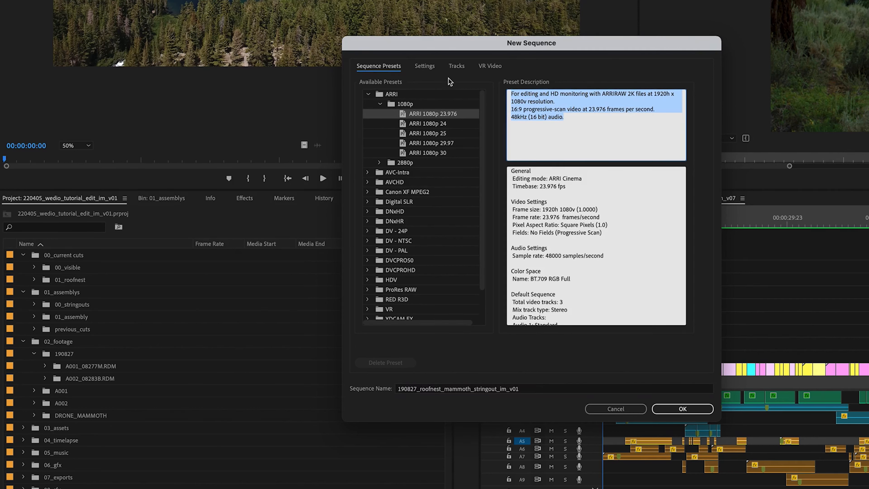
pyautogui.click(426, 69)
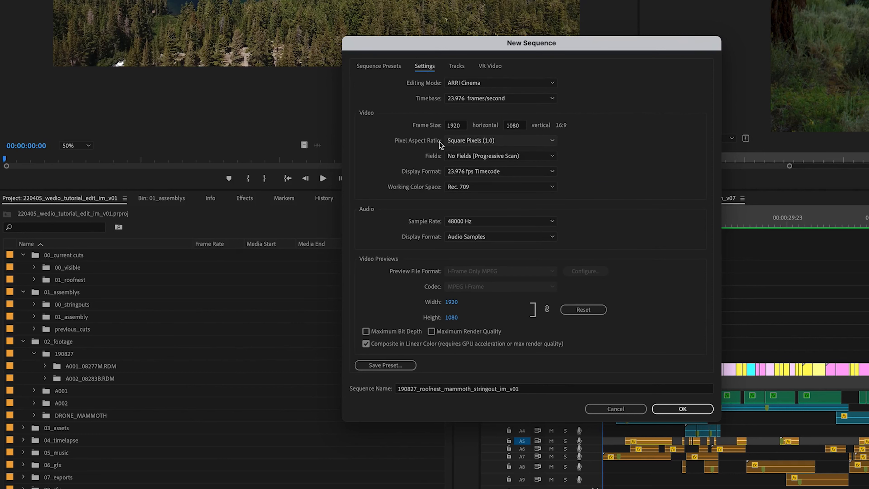
pyautogui.click(524, 141)
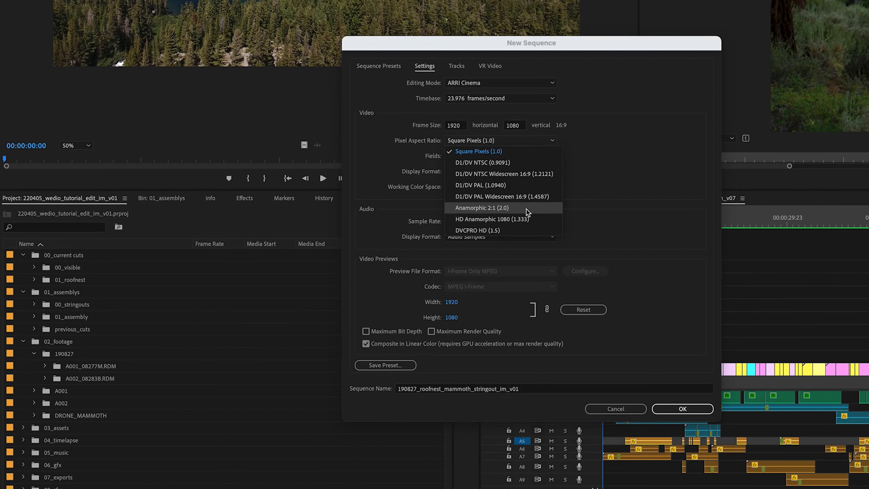
pyautogui.click(482, 153)
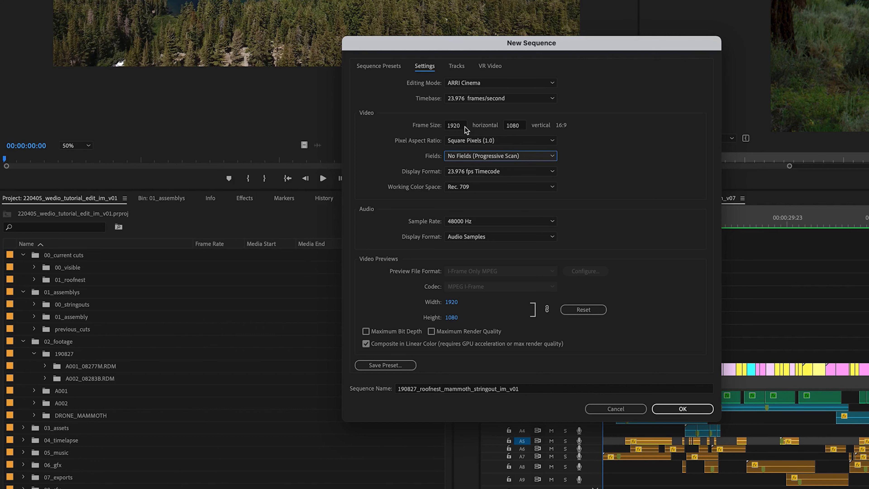
# Step: Try a vertical frame size of 1080 horizontal by 1920 vertical for the new sequence
pyautogui.click(461, 126)
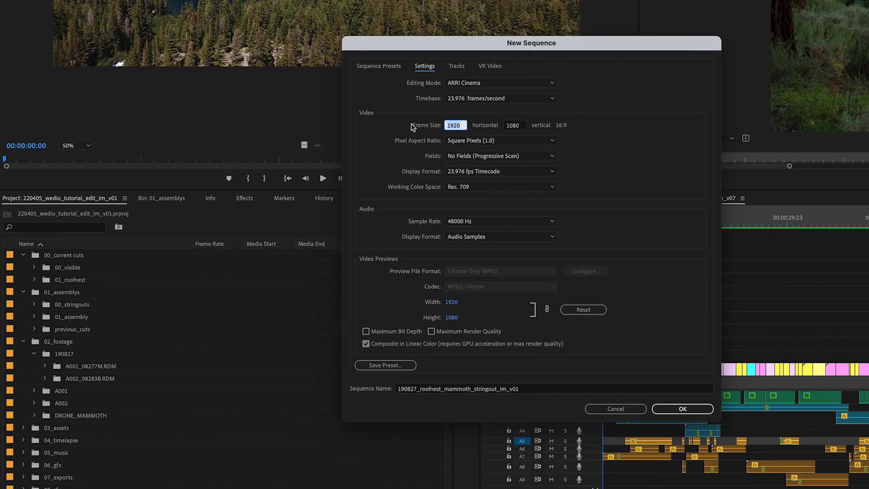
pyautogui.write('1080')
pyautogui.click(520, 126)
pyautogui.write('1920')
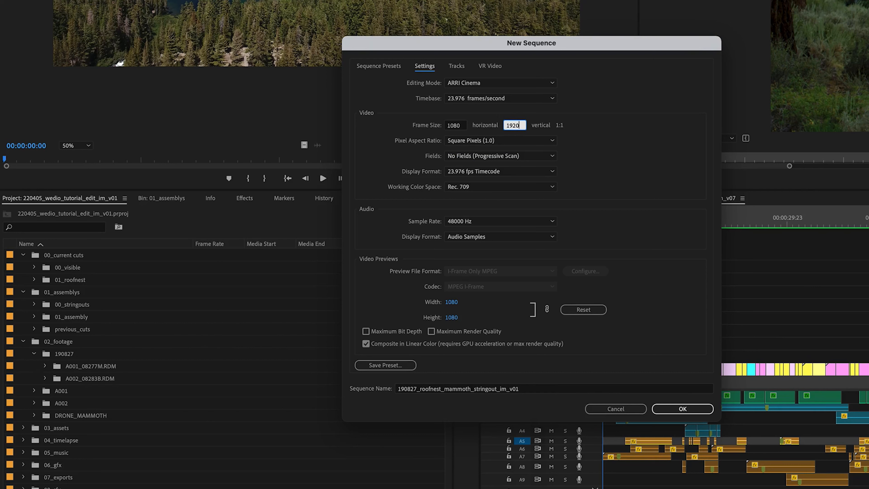
pyautogui.click(614, 128)
pyautogui.click(518, 126)
pyautogui.write('1920')
pyautogui.click(614, 128)
# Step: Set the frame size to 1920 horizontal by 1080 vertical and create the stringout sequence
pyautogui.click(521, 125)
pyautogui.write('1080')
pyautogui.press('Tab')
pyautogui.click(442, 125)
pyautogui.write('19')
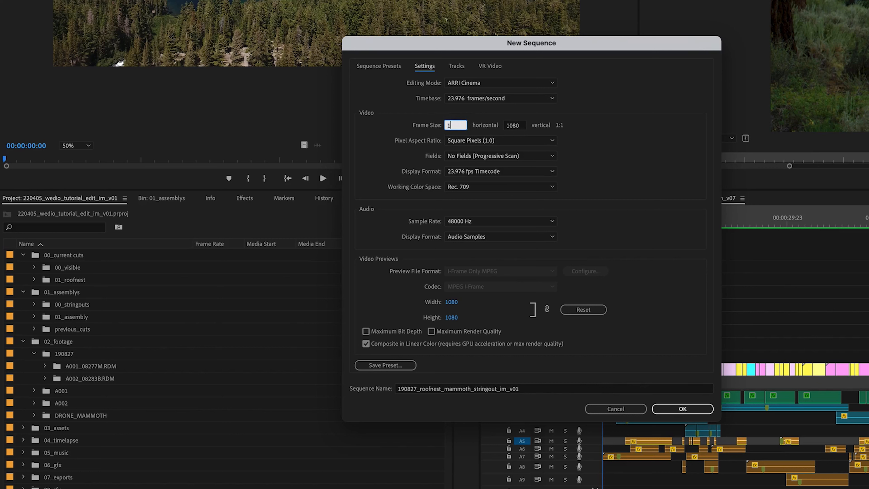
pyautogui.write('20')
pyautogui.press('Tab')
pyautogui.click(682, 409)
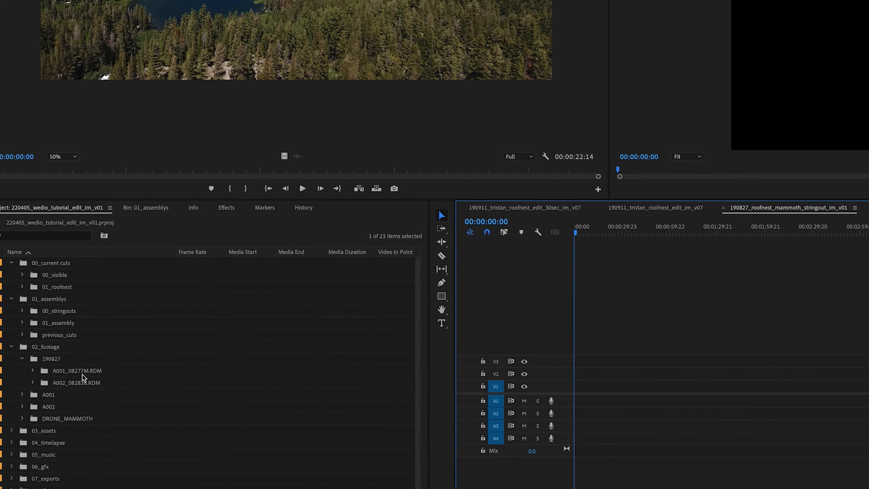
# Step: Add all footage from the 190827 bin to the stringout timeline above track V3, keeping the existing sequence settings
pyautogui.click(39, 358)
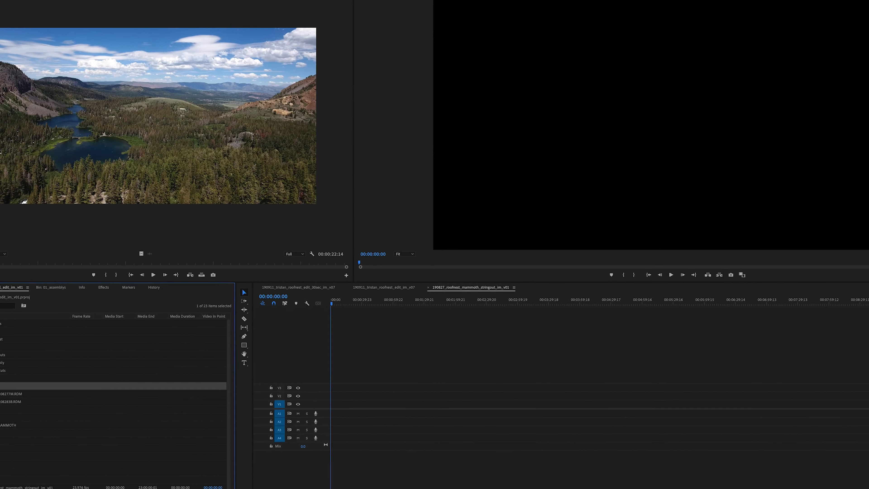
pyautogui.moveTo(321, 392); pyautogui.dragTo(351, 366)
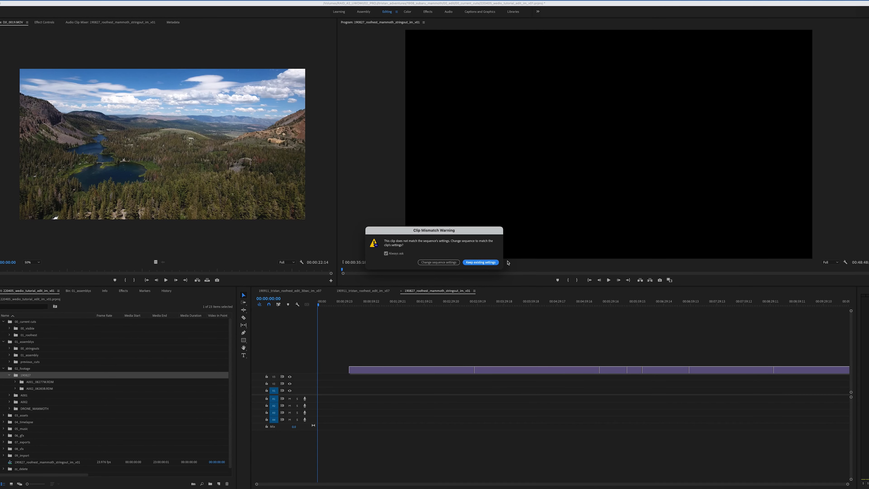
pyautogui.click(482, 262)
# Step: Move all the stringout clips together to the very start of the timeline
pyautogui.press('-')
pyautogui.press('-')
pyautogui.press('-')
pyautogui.moveTo(357, 350); pyautogui.dragTo(300, 371)
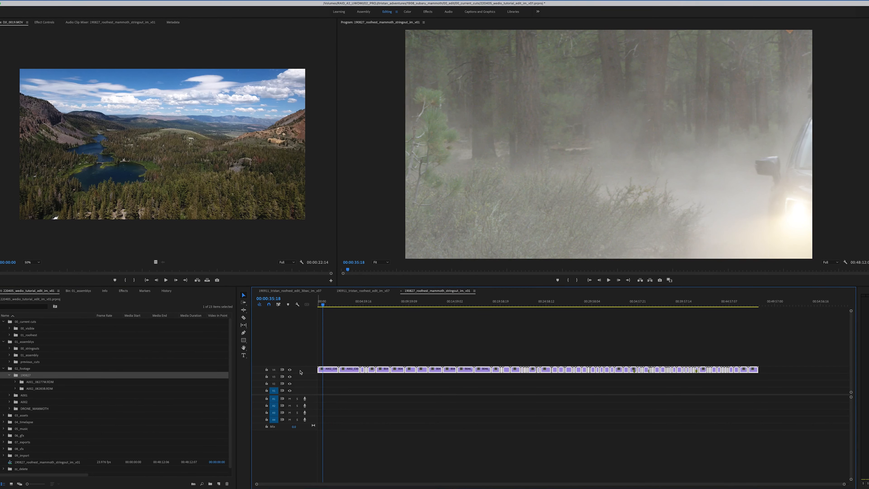
# Step: Move all the stringout clips together down from track V4 to track V1 and deselect them
pyautogui.hotkey('alt', 'Down')
pyautogui.hotkey('alt', 'Down')
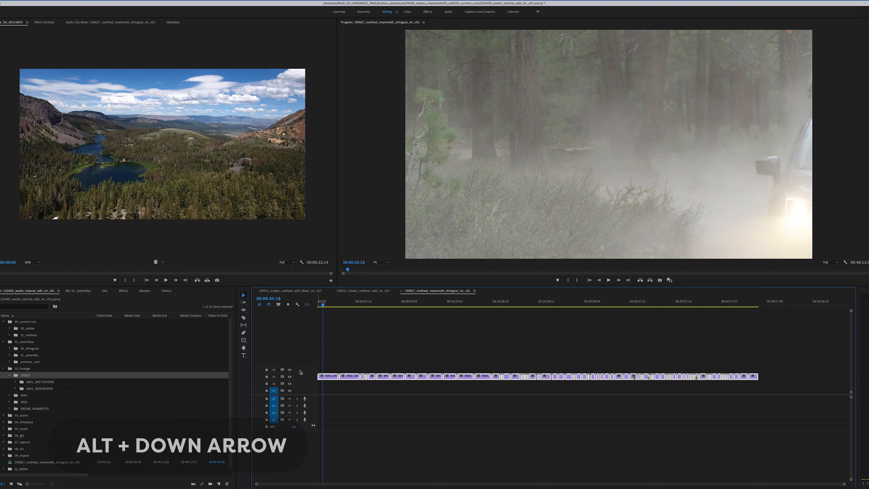
pyautogui.hotkey('alt', 'Down')
pyautogui.hotkey('alt', 'Down')
pyautogui.click(366, 359)
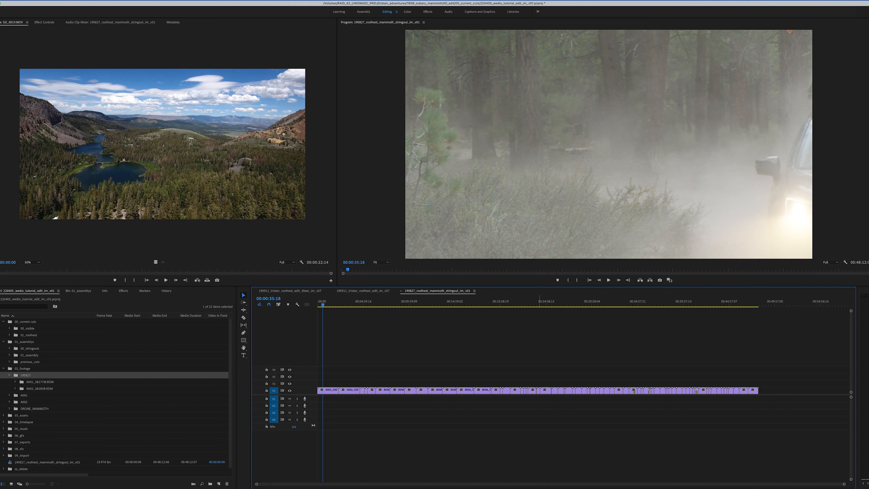
# Step: Apply Set to Frame Size to all the clips in the stringout timeline
pyautogui.moveTo(777, 362); pyautogui.dragTo(306, 394)
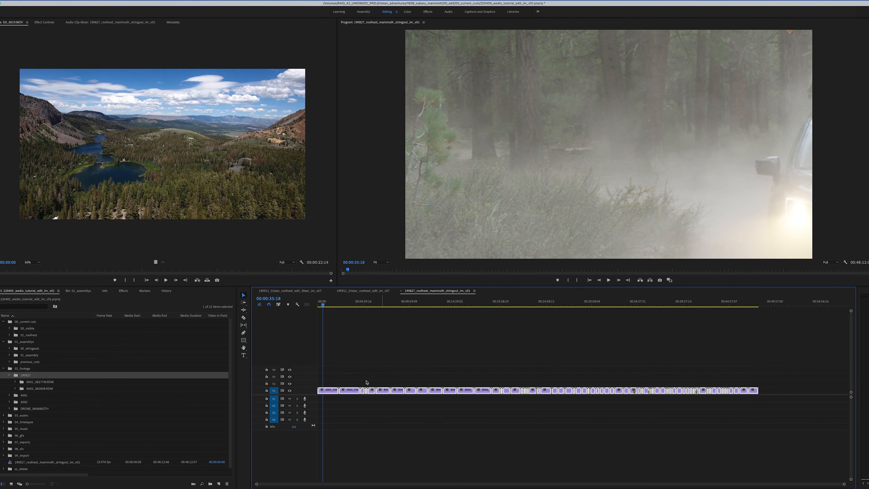
pyautogui.rightClick(350, 391)
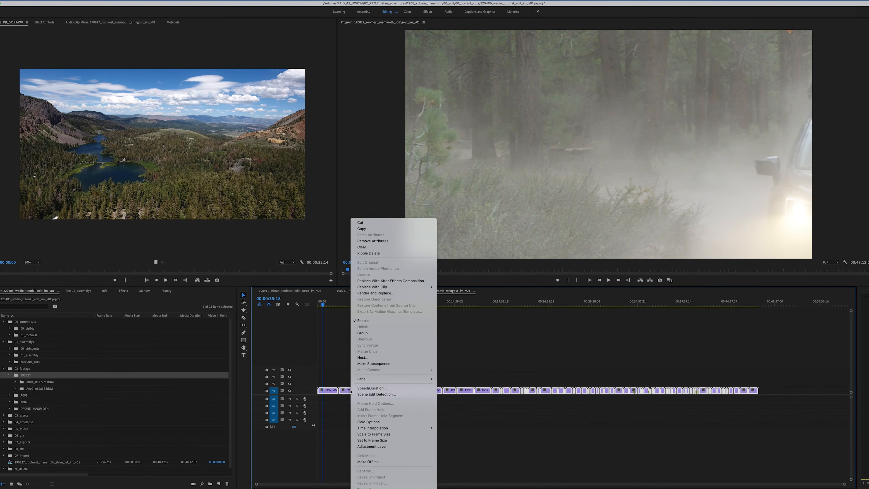
pyautogui.click(390, 441)
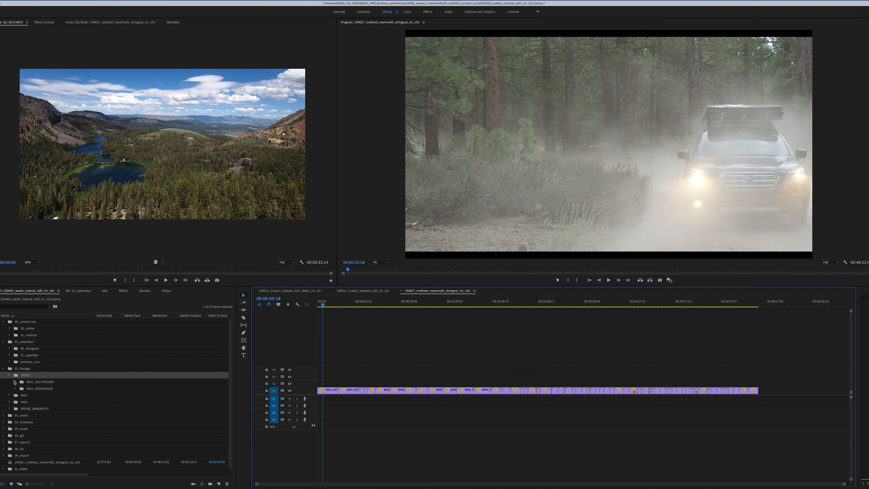
# Step: Collapse the footage, assemblies and current cuts bins in the project
pyautogui.click(4, 369)
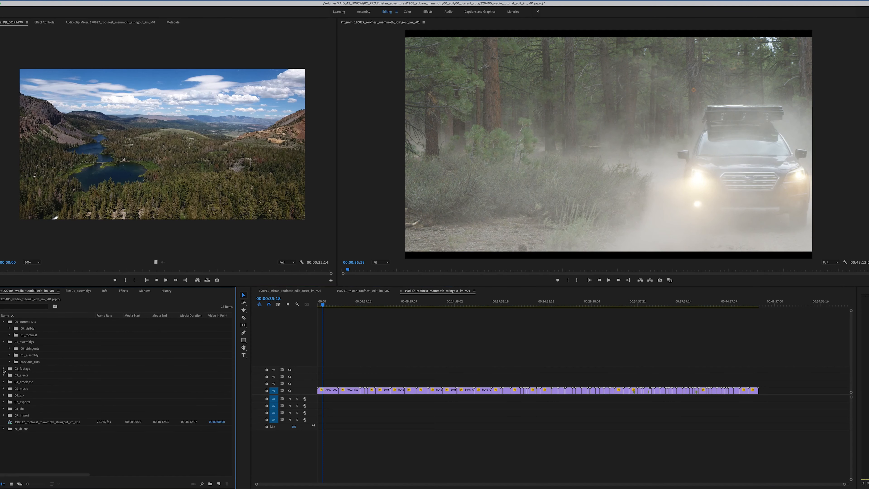
pyautogui.click(3, 341)
pyautogui.click(4, 322)
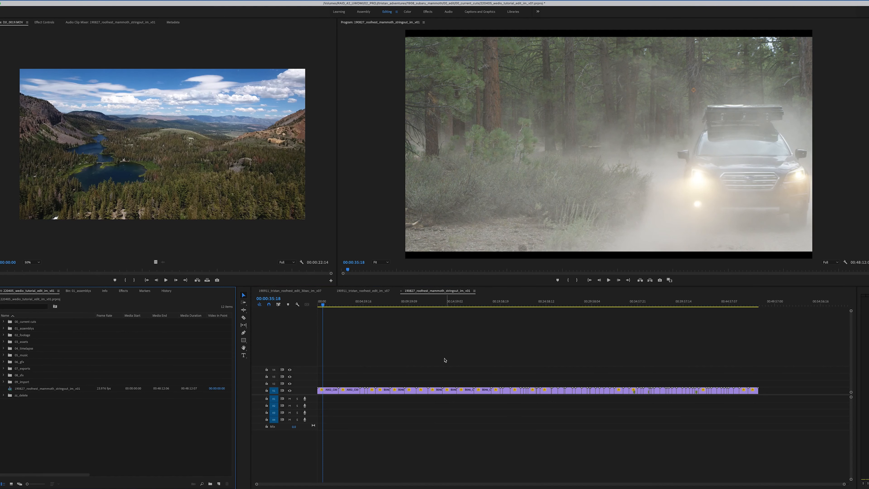
# Step: Skim the start of the stringout, and examine the color-coded clips at several points in the 30sec Roofnest edit
pyautogui.click(349, 303)
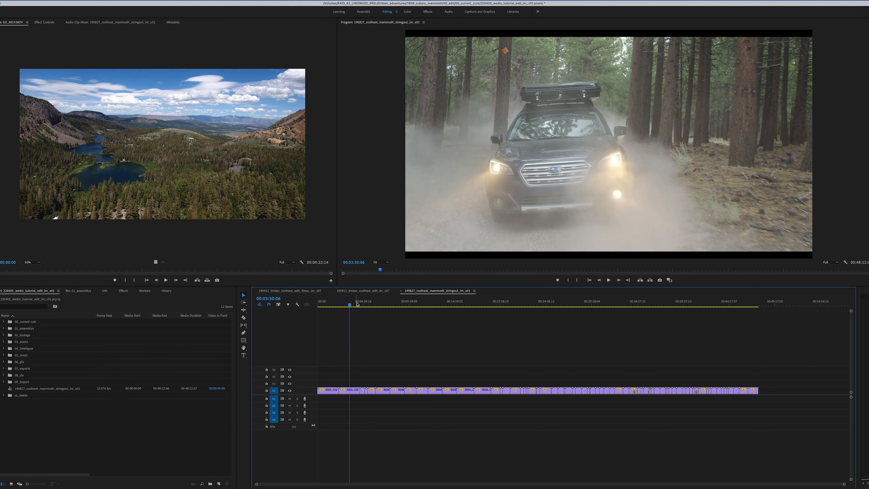
pyautogui.click(365, 304)
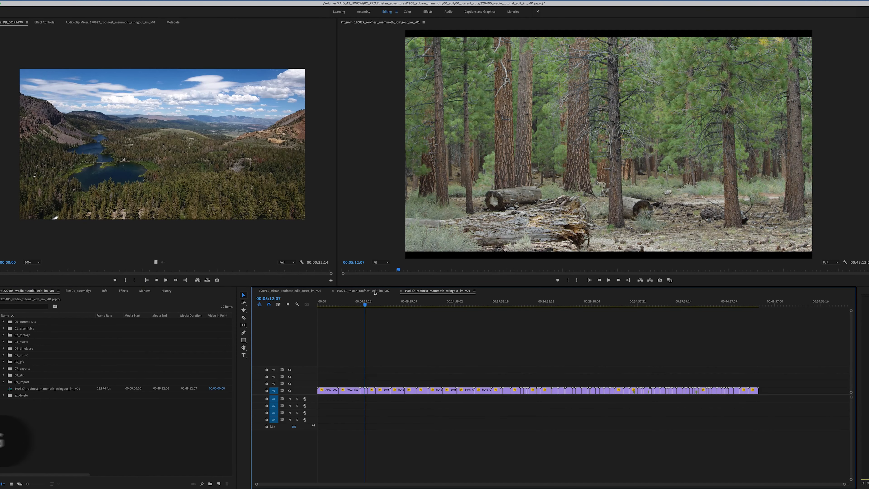
pyautogui.click(298, 292)
pyautogui.click(368, 304)
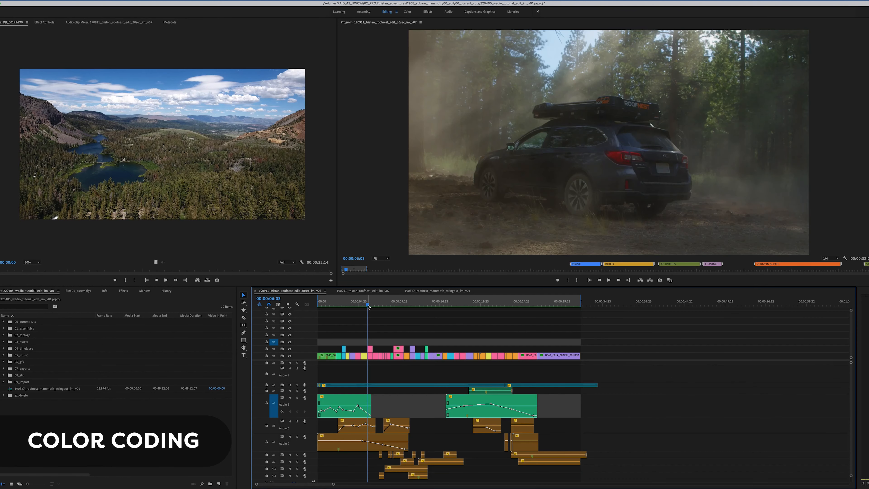
pyautogui.click(394, 304)
pyautogui.click(409, 305)
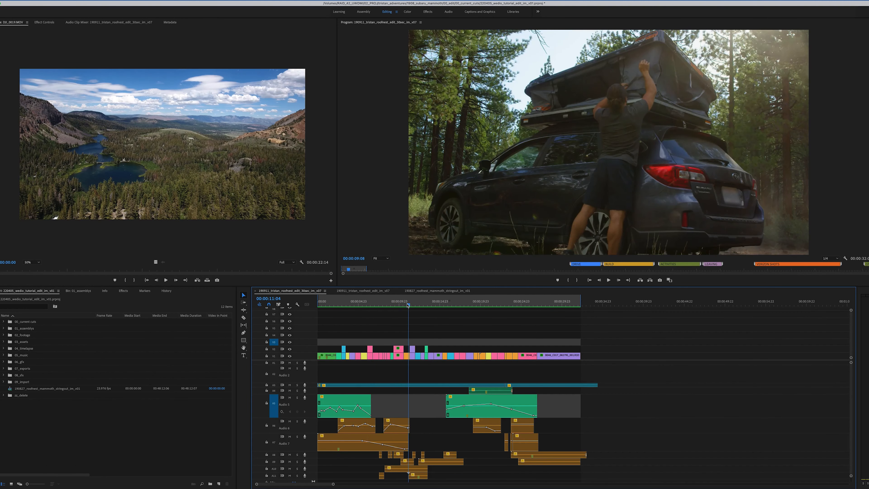
pyautogui.click(413, 305)
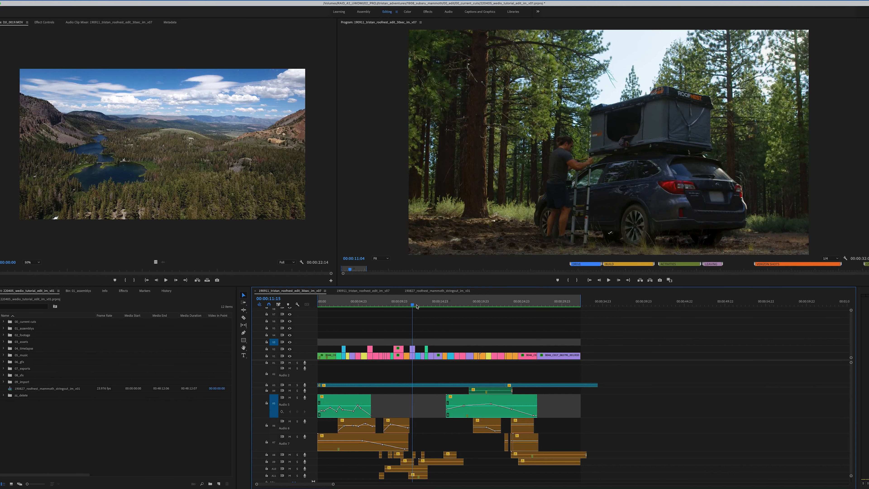
pyautogui.click(416, 305)
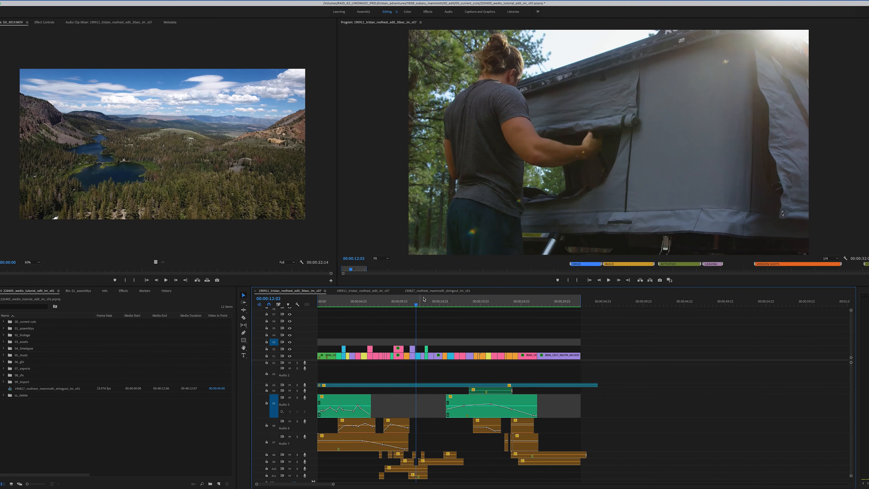
pyautogui.click(428, 306)
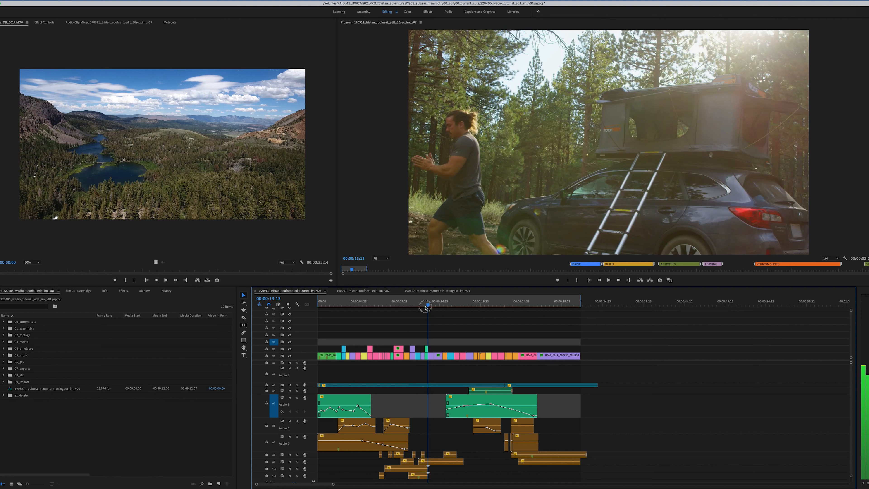
pyautogui.click(425, 308)
pyautogui.click(454, 305)
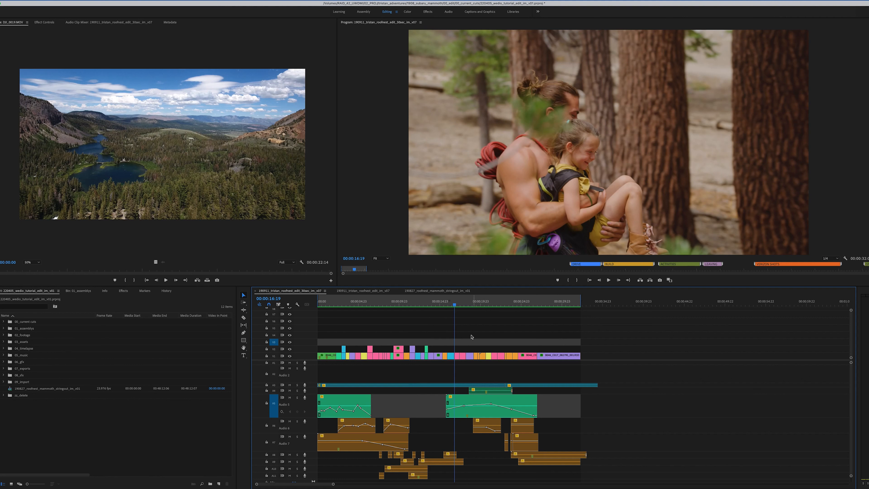
# Step: Return to the Mammoth stringout sequence and search the keyboard shortcuts for the "label" commands
pyautogui.click(429, 291)
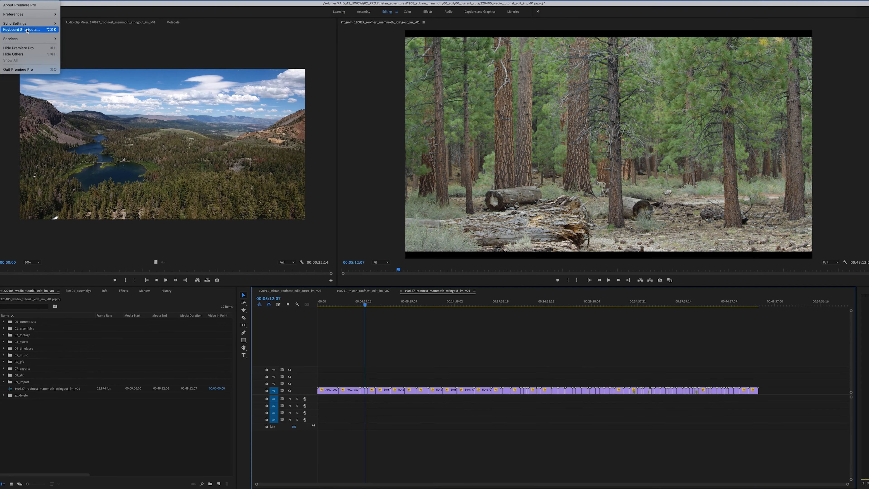
pyautogui.click(26, 30)
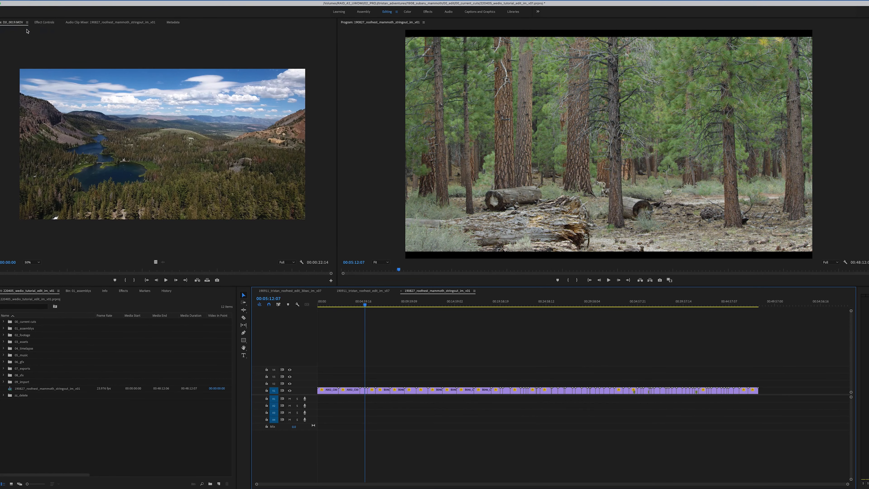
pyautogui.click(208, 223)
pyautogui.write('label')
pyautogui.click(232, 266)
pyautogui.scroll(-2, 248, 267)
pyautogui.scroll(-1, 268, 270)
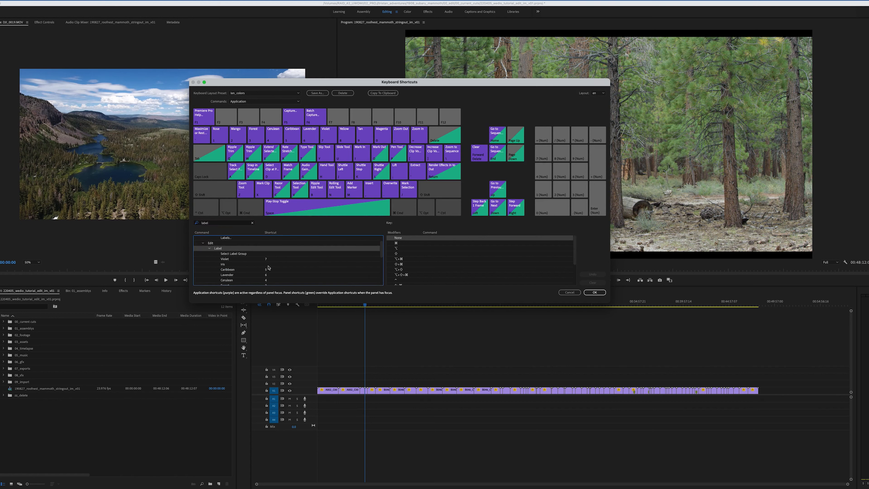
# Step: Examine the shortcuts assigned to the label colors, including Violet, Caribbean and Mango
pyautogui.click(267, 259)
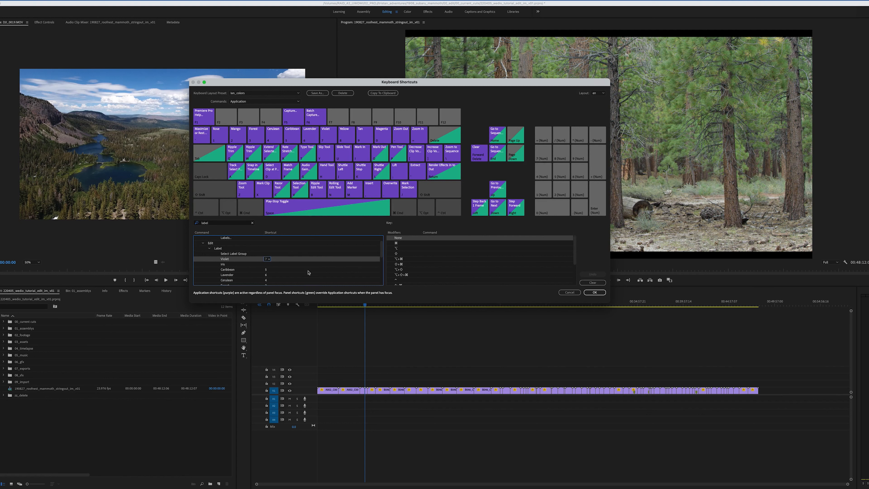
pyautogui.click(271, 270)
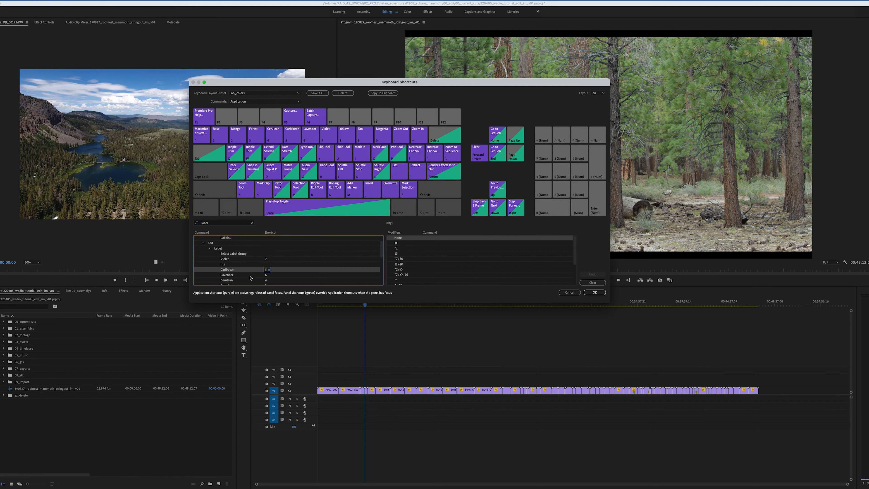
pyautogui.scroll(-2, 250, 278)
pyautogui.scroll(-3, 266, 272)
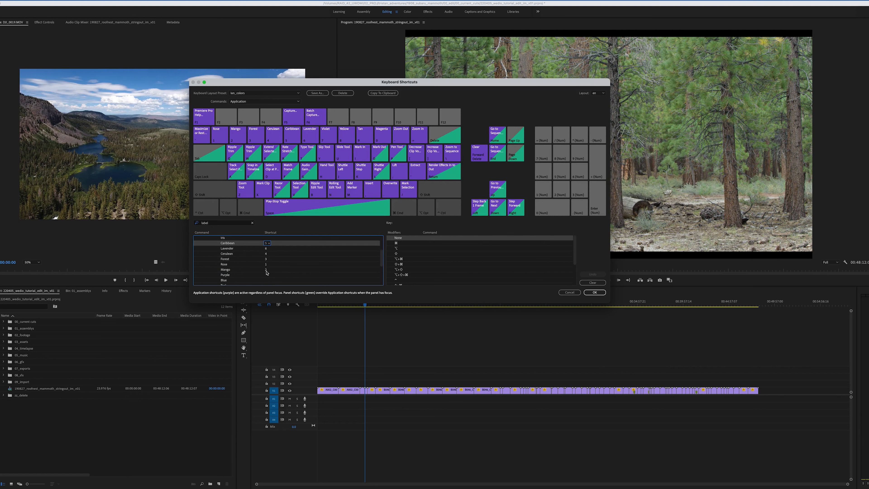
pyautogui.scroll(1, 267, 273)
pyautogui.click(274, 275)
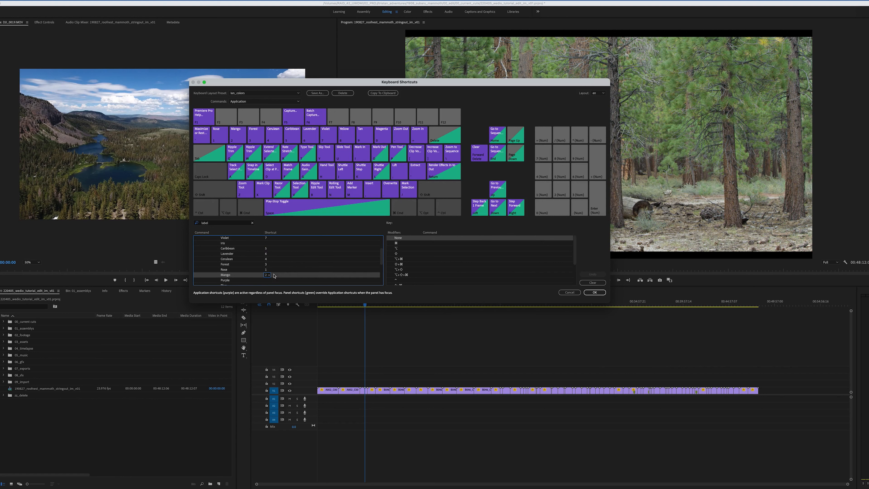
pyautogui.click(270, 254)
pyautogui.scroll(3, 272, 255)
pyautogui.click(272, 255)
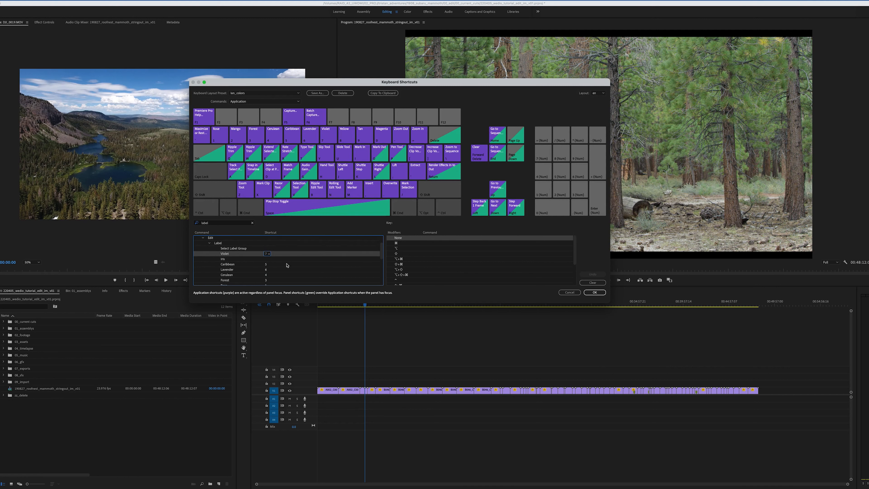
# Step: Assign the 0 key as the shortcut for the Iris label color and save the keyboard shortcuts
pyautogui.click(266, 260)
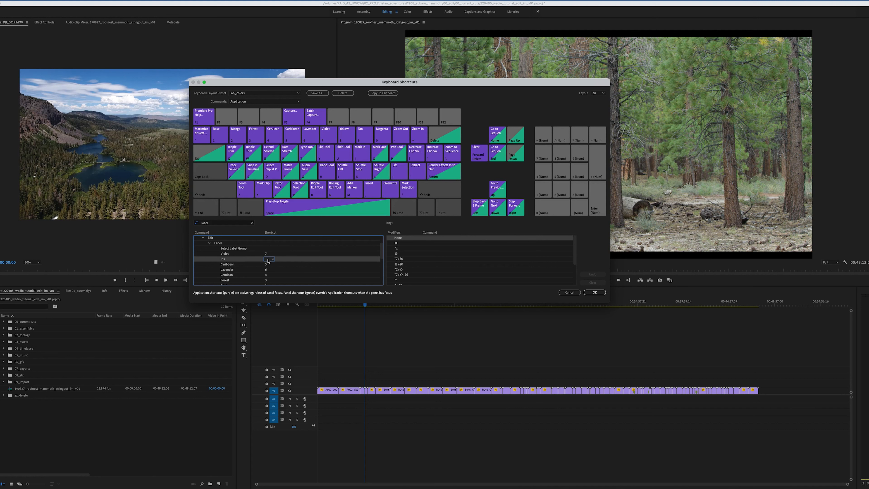
pyautogui.press('0')
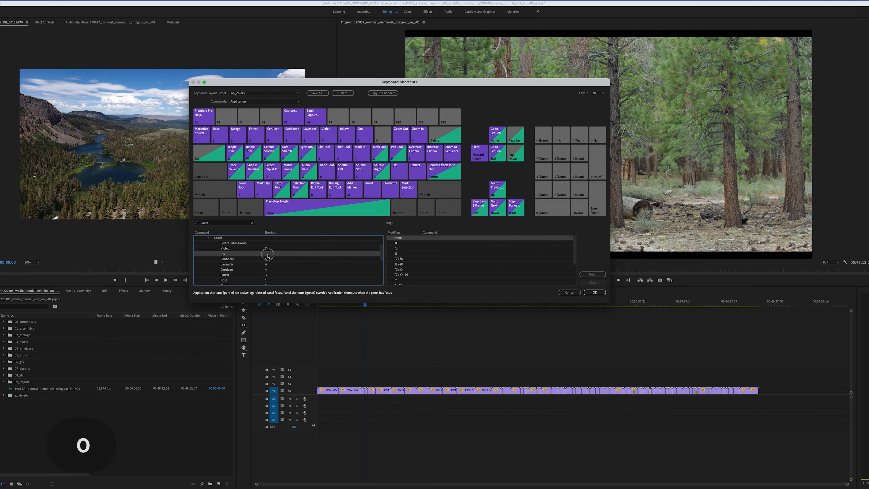
pyautogui.click(286, 254)
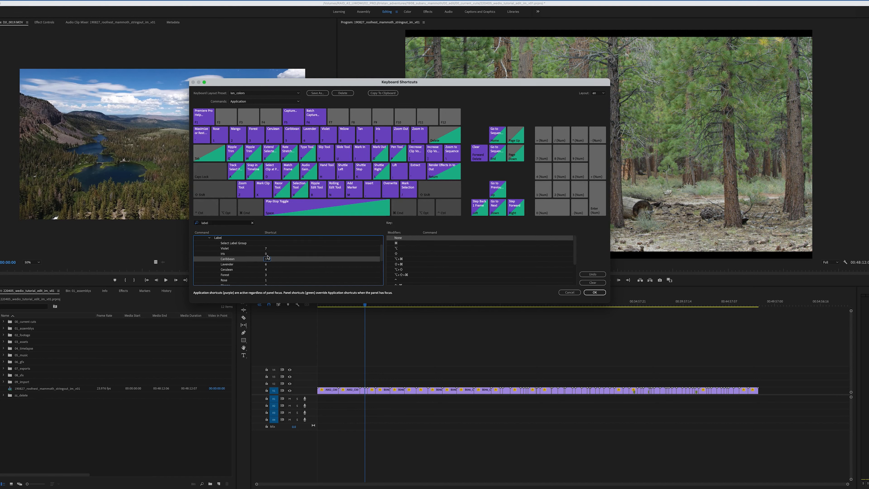
pyautogui.click(226, 253)
pyautogui.click(594, 291)
# Step: Cut the clip of the man approaching the closed roof tent near 00:06:26 at two points, isolating a section about 11 seconds long
pyautogui.click(385, 304)
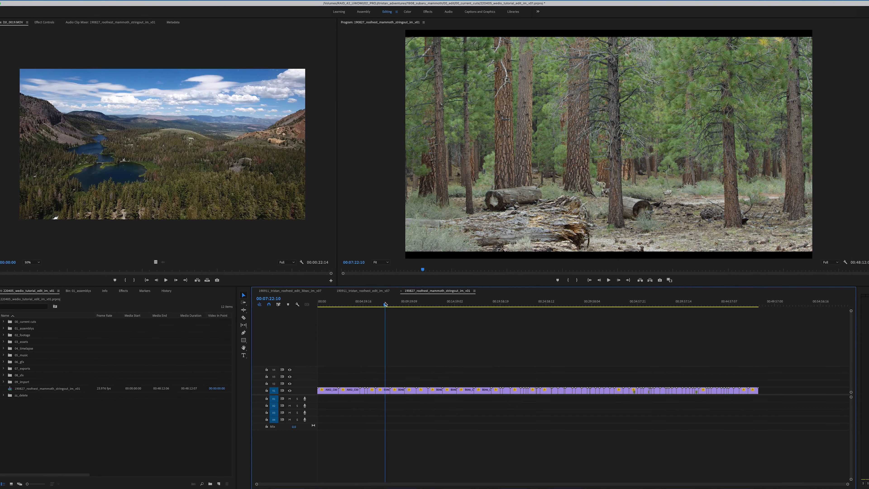
pyautogui.press('=')
pyautogui.press('=')
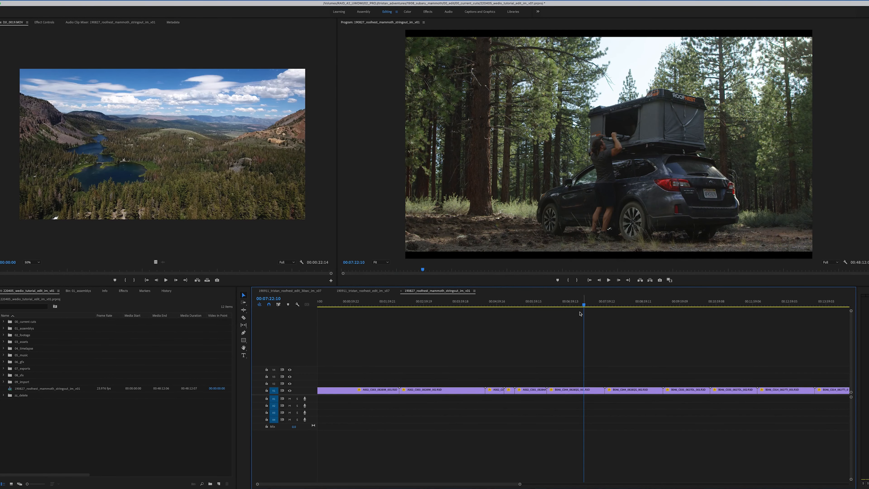
pyautogui.click(564, 306)
pyautogui.moveTo(565, 308); pyautogui.dragTo(595, 309)
pyautogui.press('=')
pyautogui.press('=')
pyautogui.press('c')
pyautogui.click(589, 391)
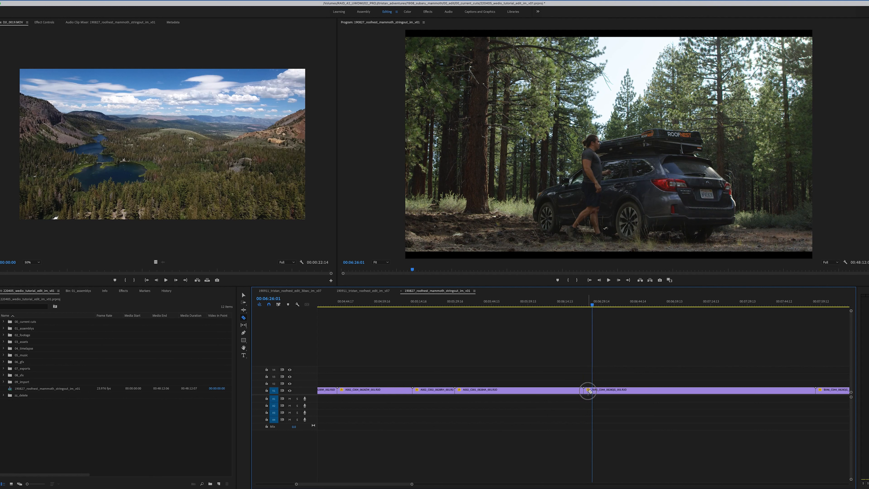
pyautogui.click(615, 391)
# Step: Raise the isolated approach section to track V2 and give it the Rose label color
pyautogui.press('v')
pyautogui.click(607, 388)
pyautogui.moveTo(607, 388); pyautogui.dragTo(607, 384)
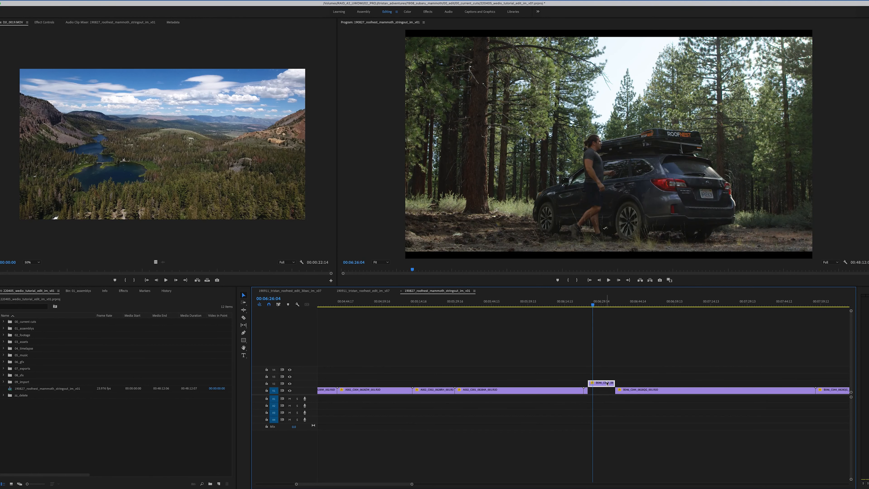
pyautogui.click(594, 302)
pyautogui.moveTo(597, 304)
pyautogui.mouseDown()
pyautogui.moveTo(607, 304)
pyautogui.moveTo(597, 304)
pyautogui.mouseUp()
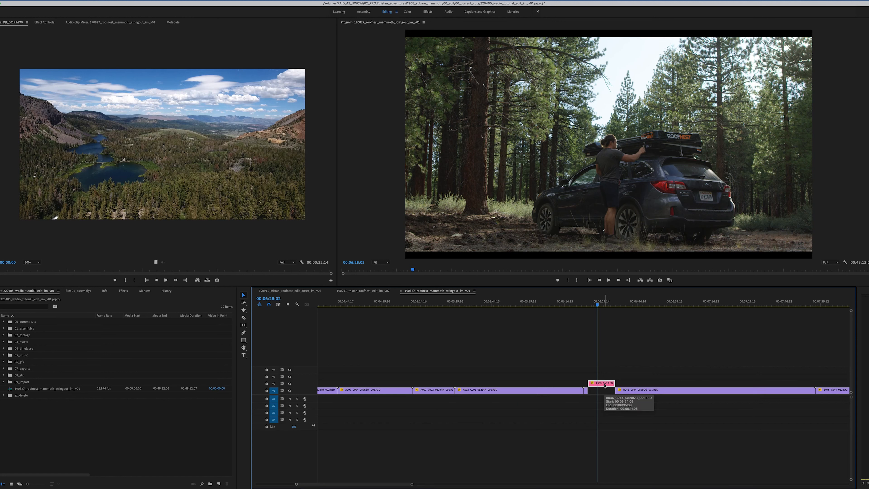
# Step: Cut the remaining roof tent clip at about 00:06:44:10 and again about 7 seconds further on
pyautogui.click(637, 301)
pyautogui.press('c')
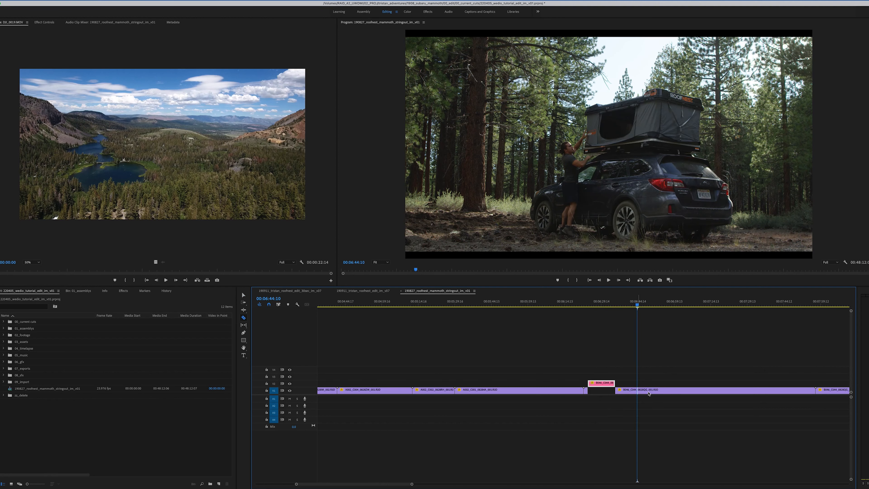
pyautogui.click(639, 390)
pyautogui.click(655, 390)
# Step: Raise the 7-second section of the opened tent to track V2 and give it the Mango label color
pyautogui.press('v')
pyautogui.moveTo(647, 391); pyautogui.dragTo(648, 385)
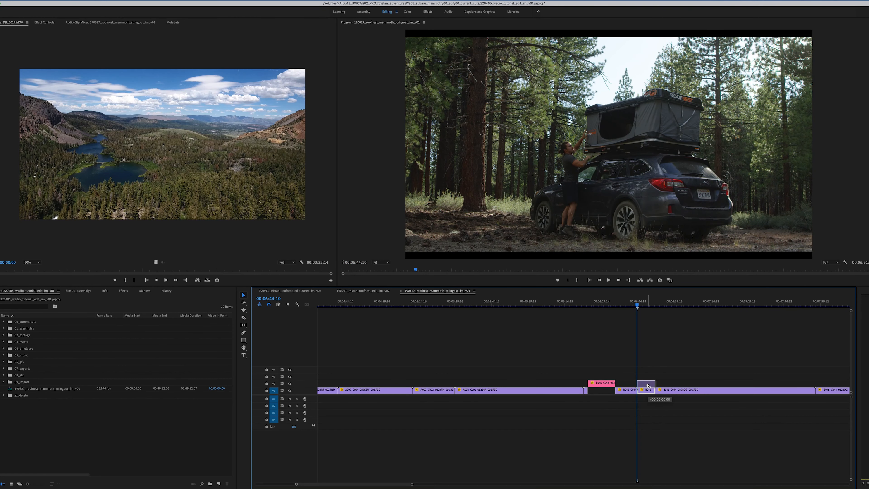
pyautogui.hotkey('alt', 'Up')
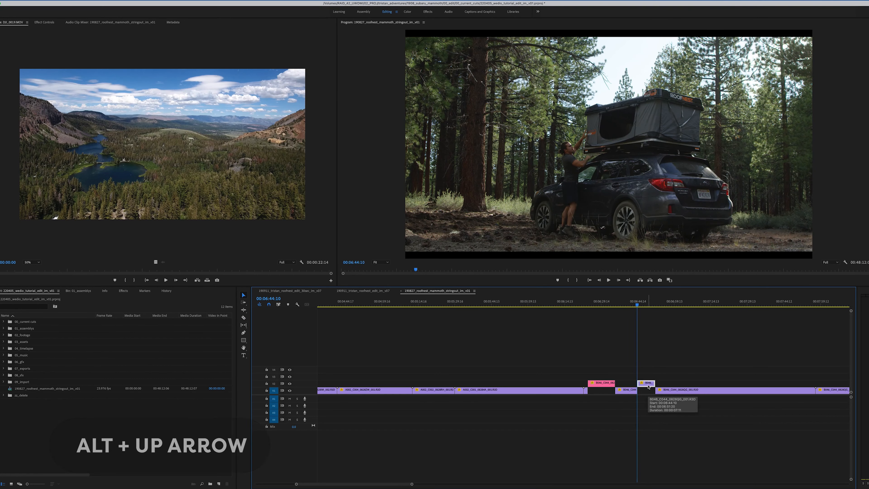
pyautogui.hotkey('alt', 'Down')
pyautogui.hotkey('alt', 'Up')
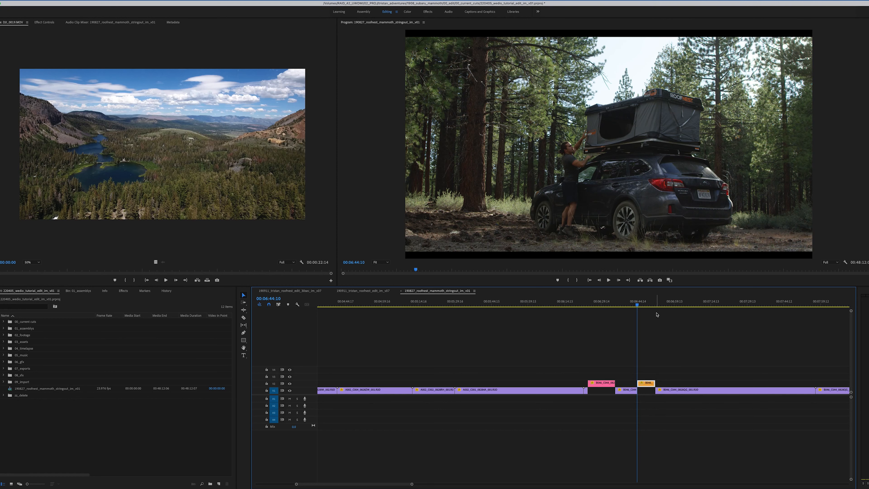
# Step: Cut the remaining opened roof tent clip at about 00:06:58 and again about 15 seconds further on
pyautogui.click(645, 303)
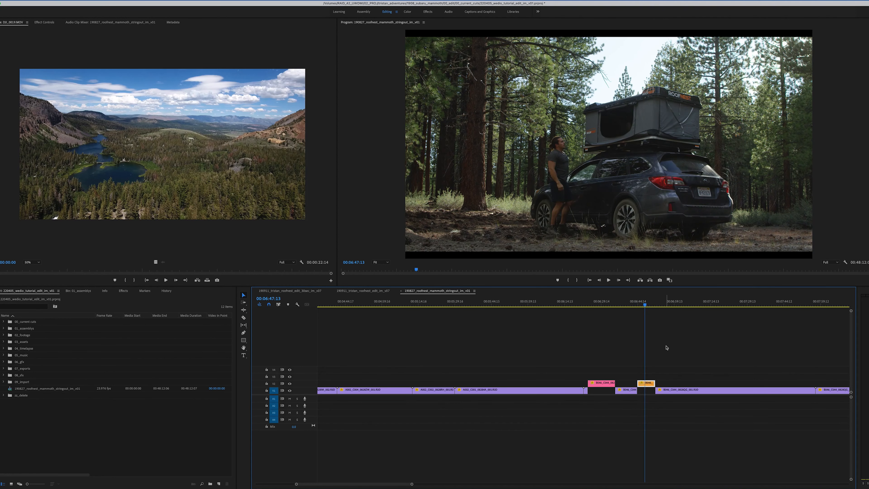
pyautogui.hscroll(2, 666, 348)
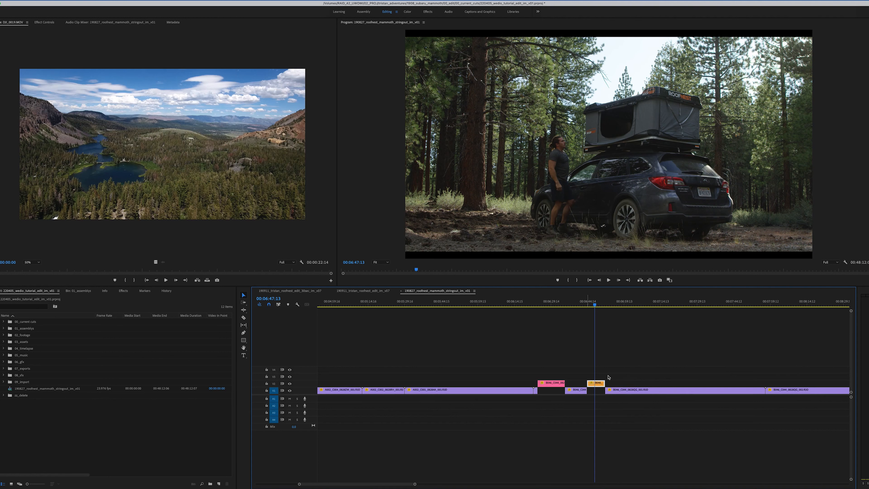
pyautogui.click(621, 302)
pyautogui.press('c')
pyautogui.click(623, 390)
pyautogui.click(659, 391)
# Step: Raise the isolated 15-second roof tent section to track V2 and give it a green label color
pyautogui.press('v')
pyautogui.moveTo(642, 391); pyautogui.dragTo(644, 380)
pyautogui.click(636, 301)
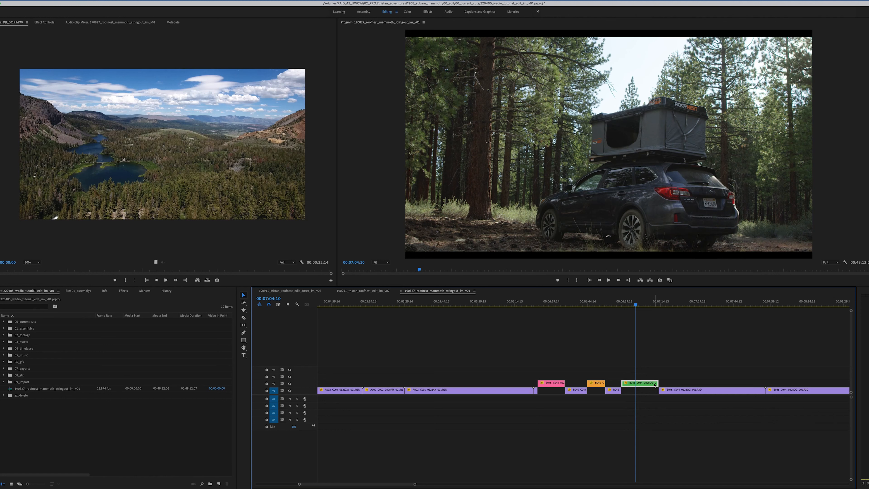
pyautogui.scroll(-3, 666, 353)
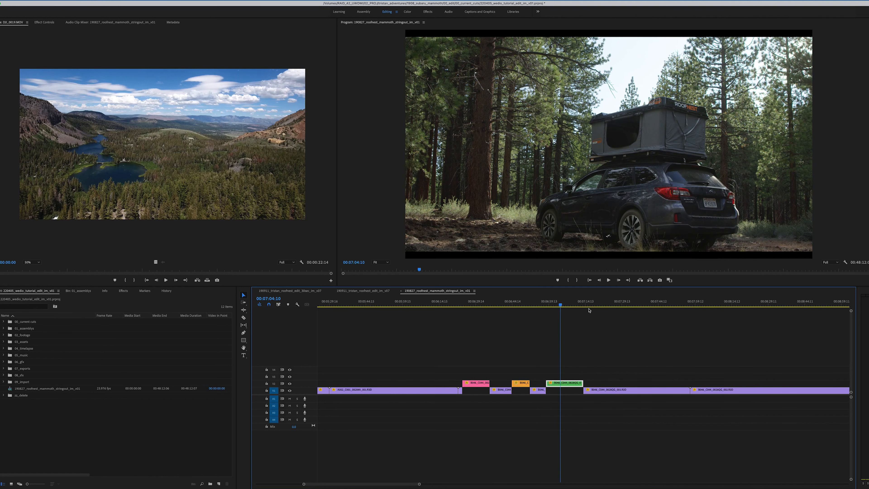
pyautogui.click(570, 303)
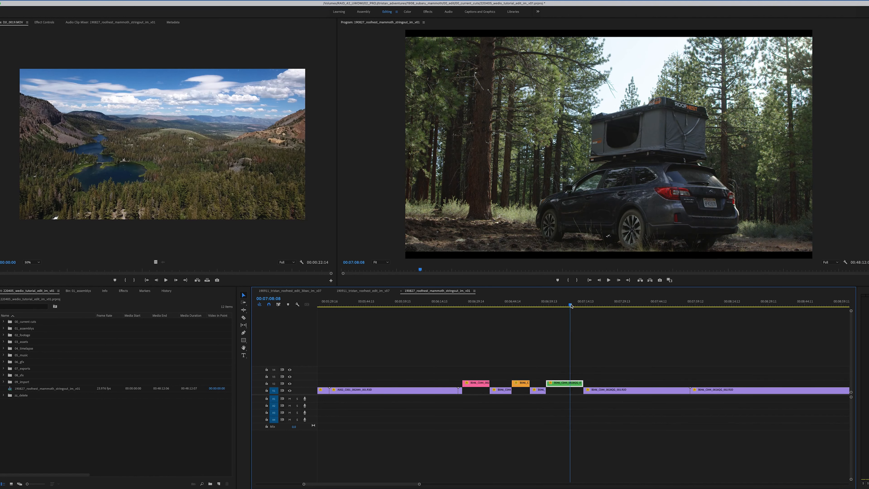
pyautogui.click(228, 91)
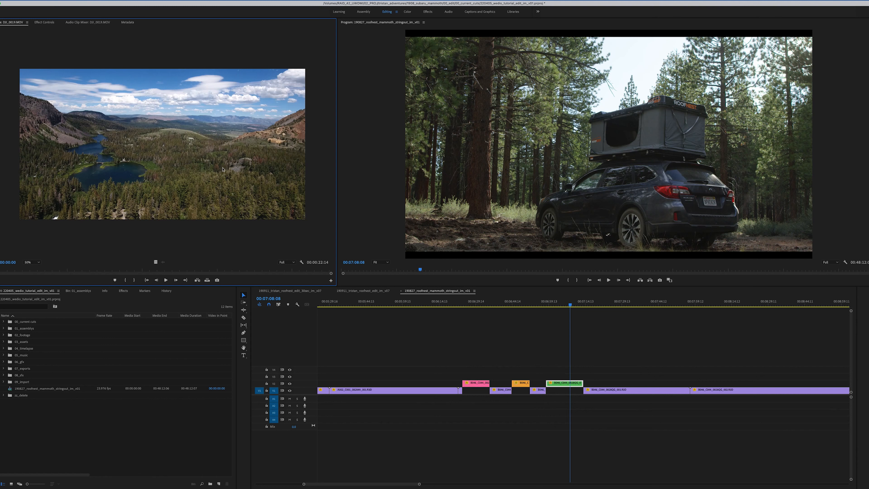
# Step: Cut the following V1 clip at 00:07:20:08 and again about 16 seconds further on
pyautogui.click(613, 355)
pyautogui.click(600, 302)
pyautogui.press('c')
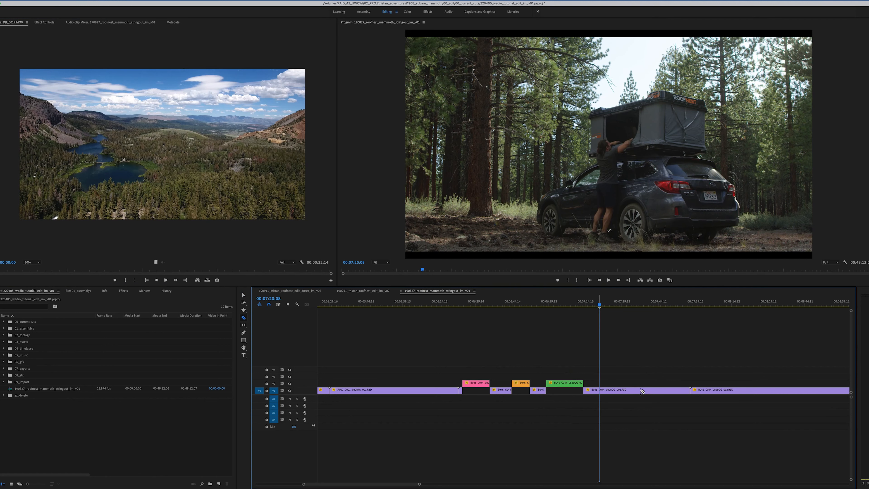
pyautogui.press('super+k')
pyautogui.click(641, 391)
# Step: Raise the section starting at 00:07:20:08 to track V2 and give it a light blue label color
pyautogui.press('v')
pyautogui.click(623, 389)
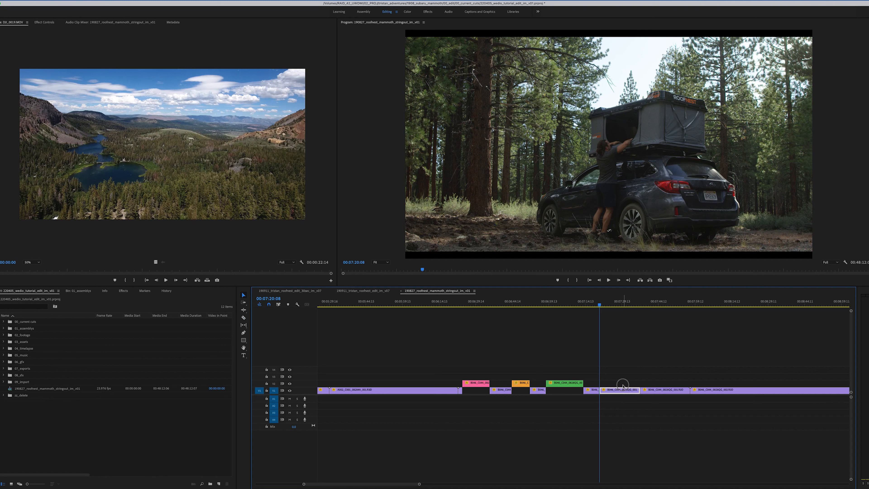
pyautogui.moveTo(623, 386); pyautogui.dragTo(623, 386)
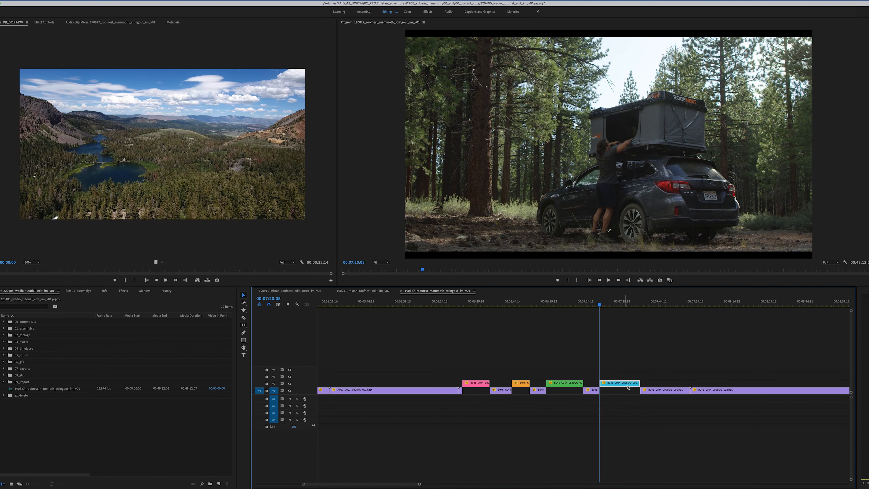
pyautogui.click(617, 303)
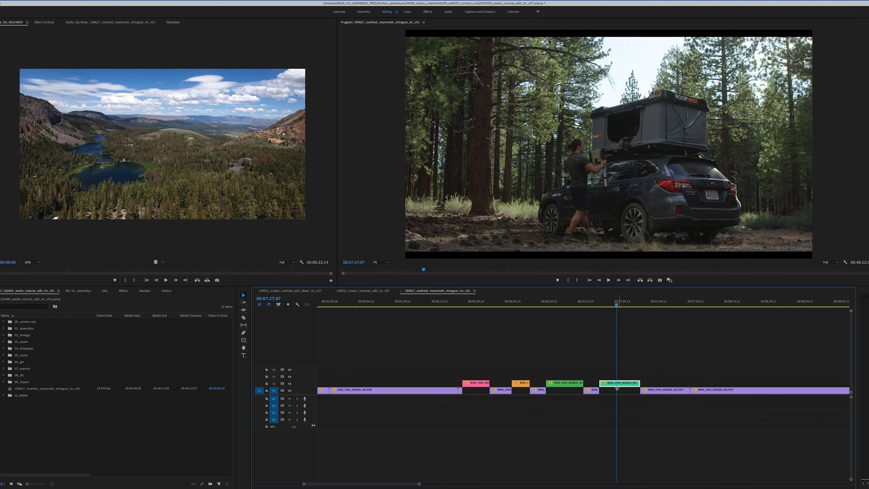
pyautogui.hotkey('ctrl', '5')
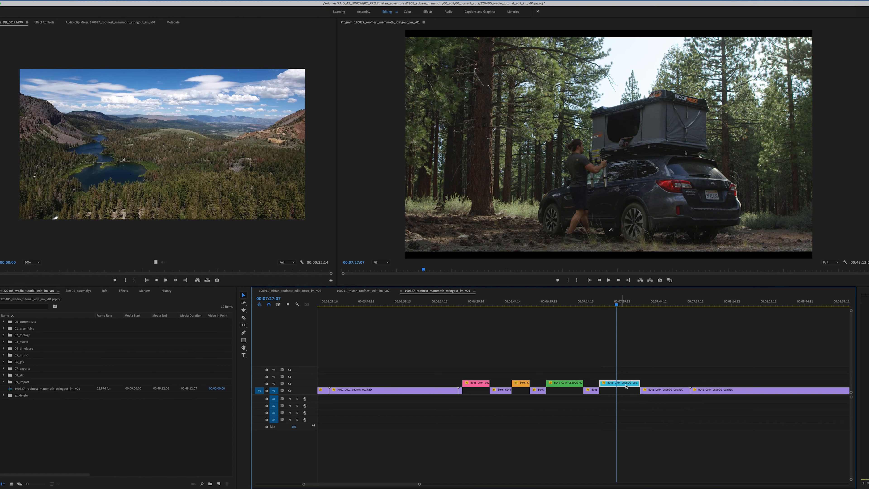
pyautogui.click(623, 303)
# Step: Isolate about 16 seconds of the closed-tent shot from 00:08:02:20 and raise it to track V2 with a teal-green label
pyautogui.click(703, 301)
pyautogui.press('c')
pyautogui.click(744, 391)
pyautogui.press('v')
pyautogui.moveTo(736, 390); pyautogui.dragTo(734, 370)
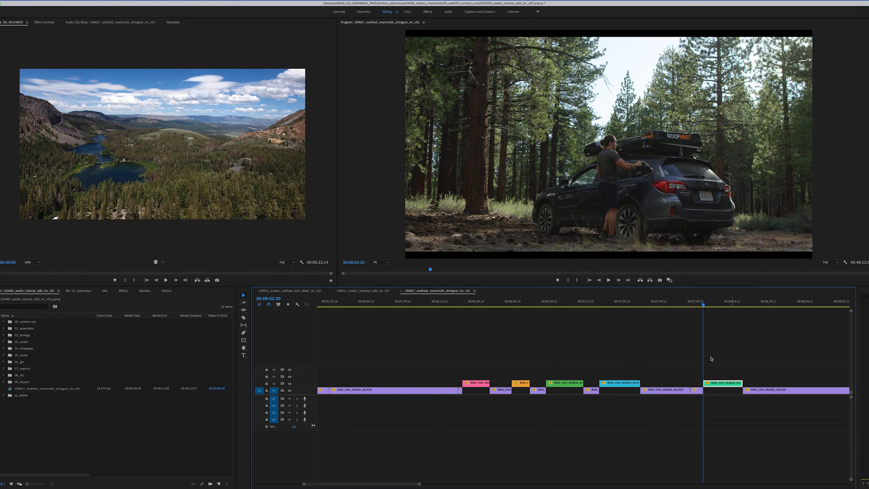
# Step: Isolate about 8 seconds of the opened-tent clip from 00:08:26:14 and raise it to track V2 with a pink label
pyautogui.press('c')
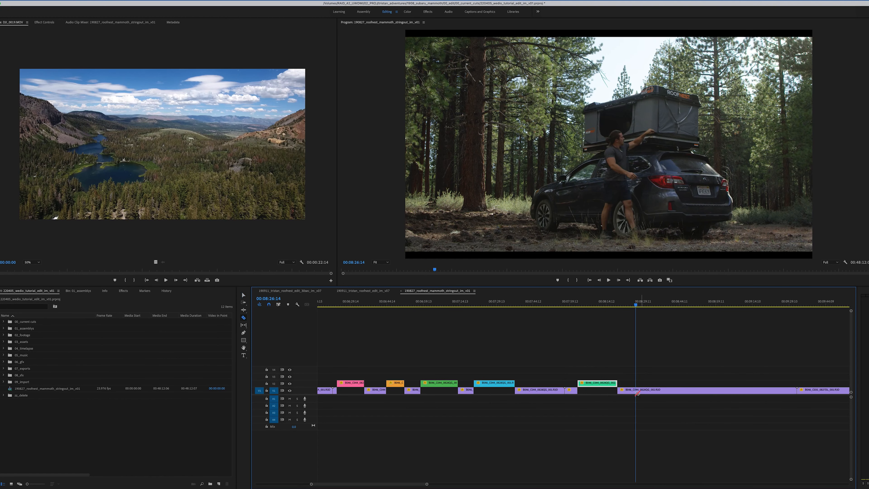
pyautogui.click(635, 390)
pyautogui.press('super+k')
pyautogui.click(649, 390)
pyautogui.press('v')
pyautogui.moveTo(649, 390); pyautogui.dragTo(650, 383)
# Step: Isolate a section about 15 seconds long starting near 00:08:42 in the same clip and raise it to track V2
pyautogui.click(662, 343)
pyautogui.press('c')
pyautogui.click(675, 390)
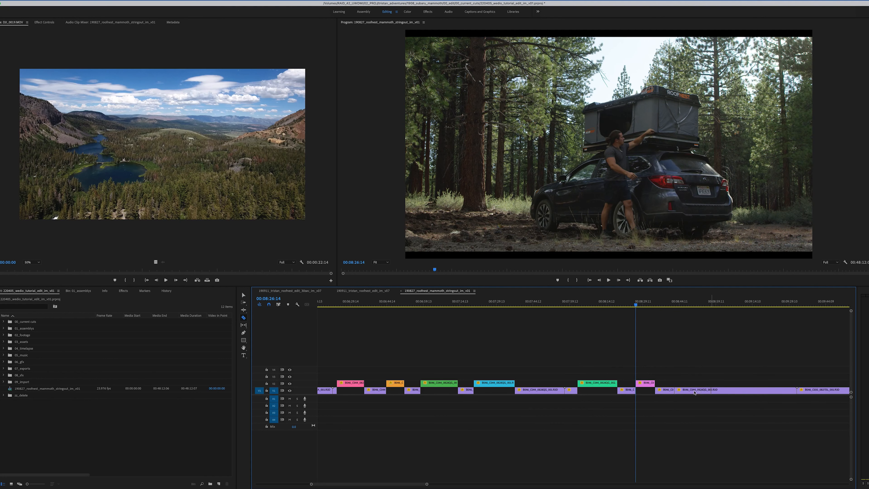
pyautogui.press('v')
pyautogui.moveTo(694, 390); pyautogui.dragTo(694, 386)
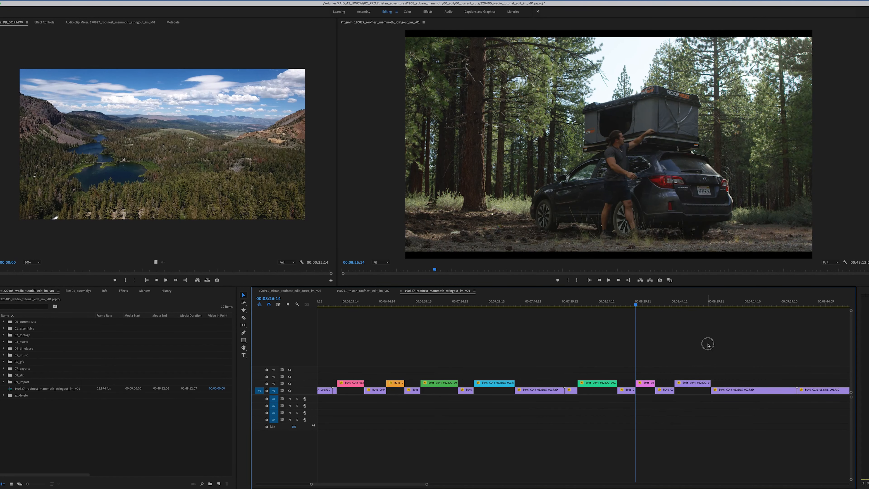
pyautogui.click(683, 301)
# Step: Isolate about 11 seconds of the ladder setup near 00:09:06 and raise it to track V2 with a yellow label
pyautogui.hscroll(3, 703, 357)
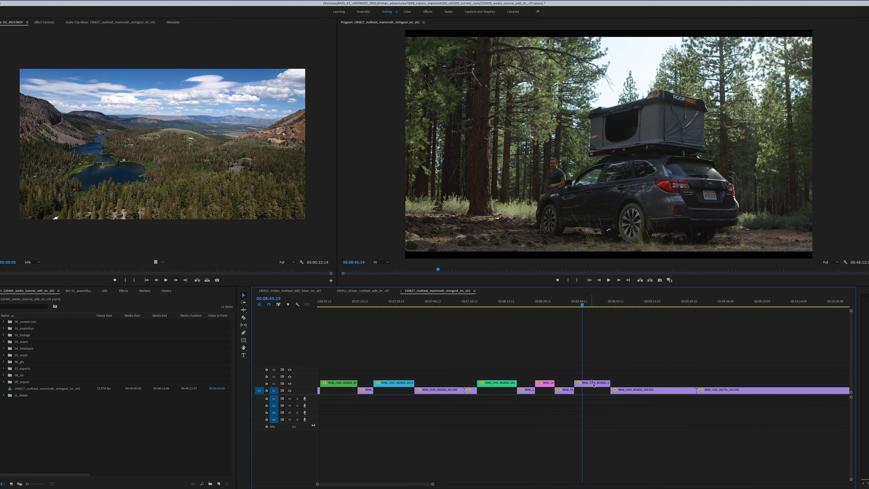
pyautogui.press('c')
pyautogui.click(632, 392)
pyautogui.press('v')
pyautogui.moveTo(648, 390); pyautogui.dragTo(648, 387)
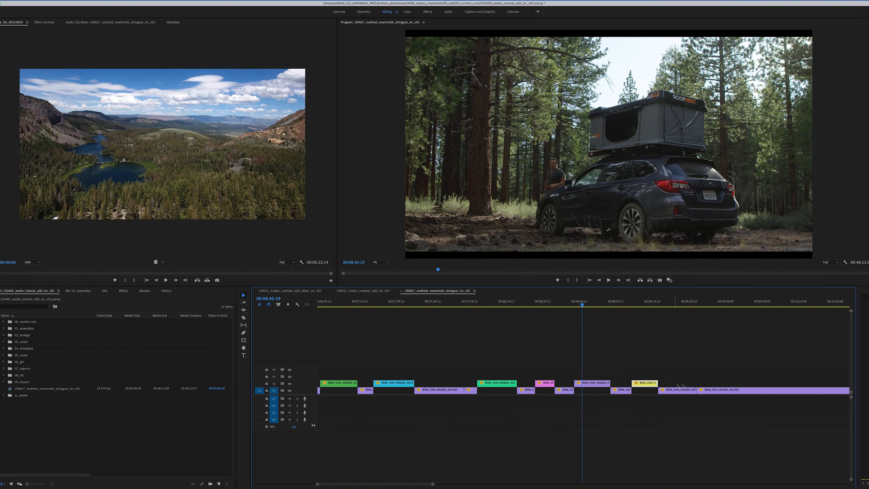
# Step: Raise the section of about 8 seconds of the man climbing the ladder near 00:09:27 to track V2 with a tan label
pyautogui.click(642, 304)
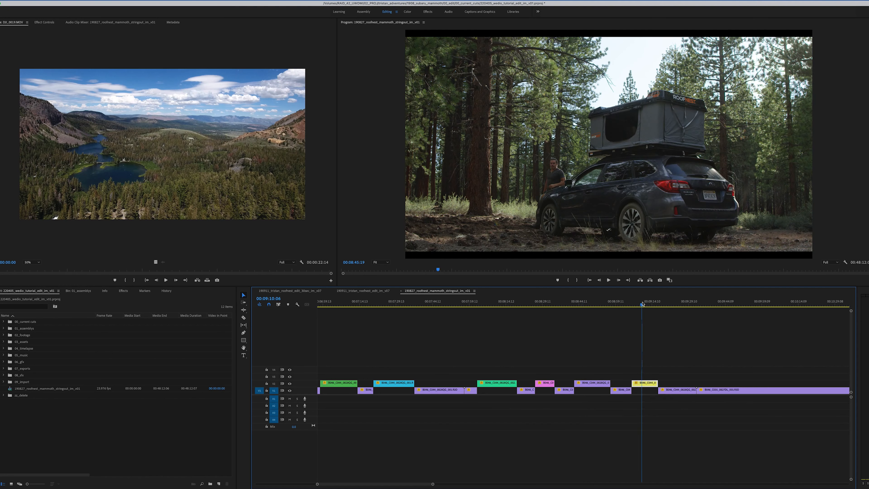
pyautogui.click(682, 100)
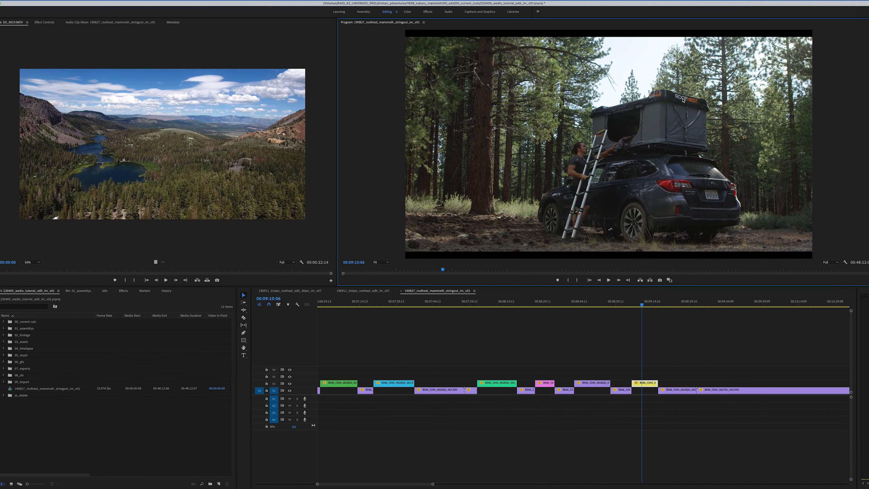
pyautogui.moveTo(691, 390); pyautogui.dragTo(693, 383)
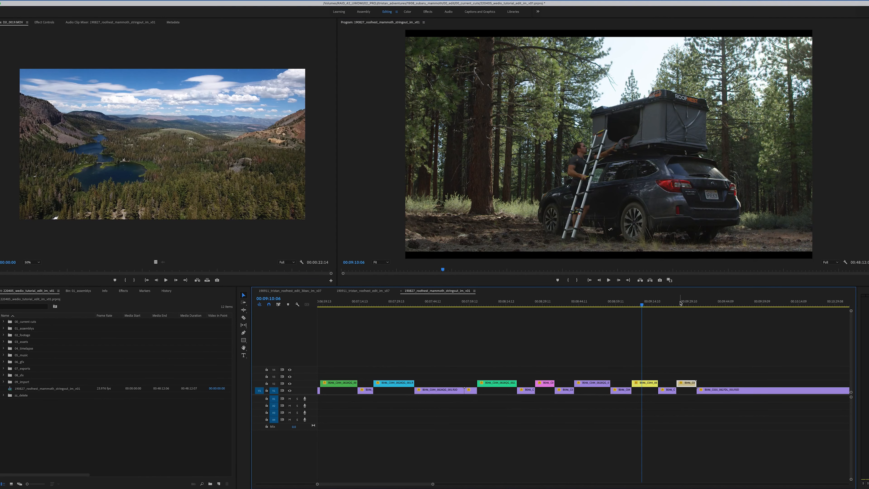
pyautogui.click(684, 302)
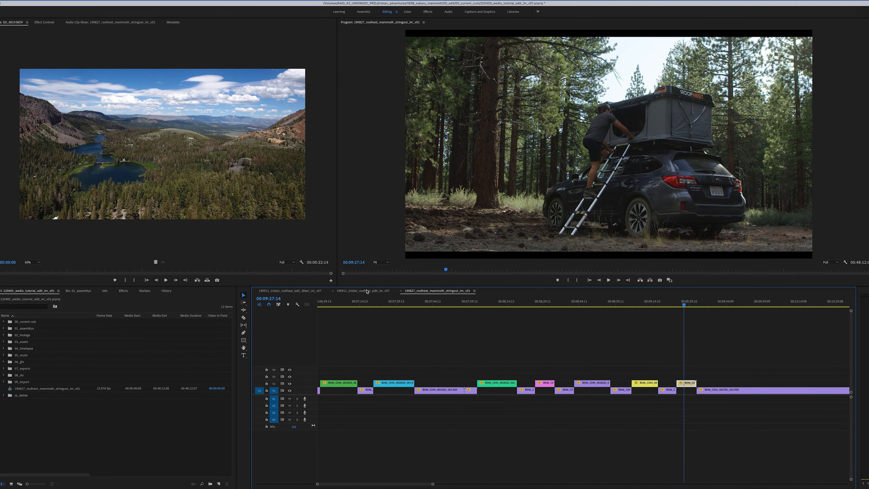
# Step: Switch to the v07 Roofnest edit sequence and examine the closing lake shot and logo between about 00:00:44 and 00:00:47
pyautogui.click(365, 291)
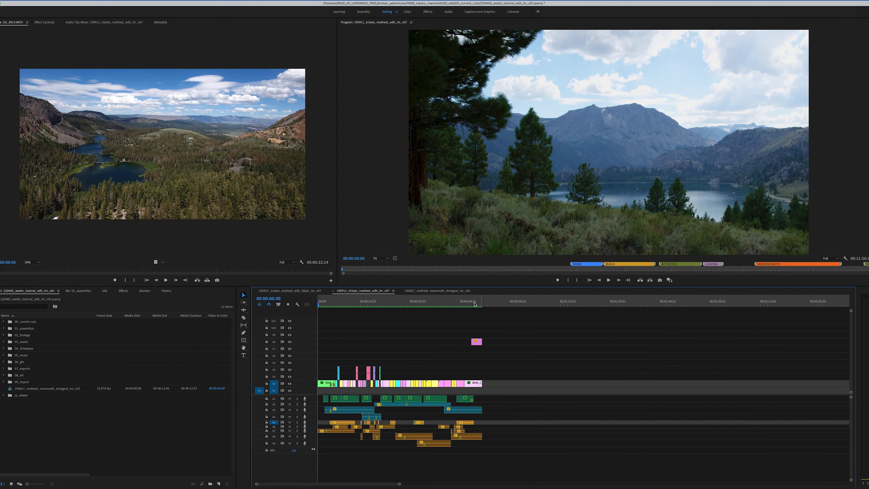
pyautogui.click(478, 385)
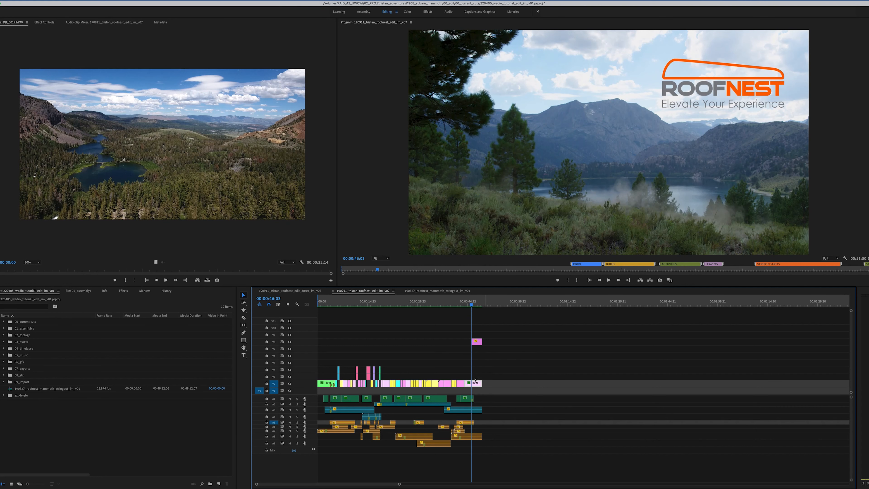
pyautogui.click(465, 305)
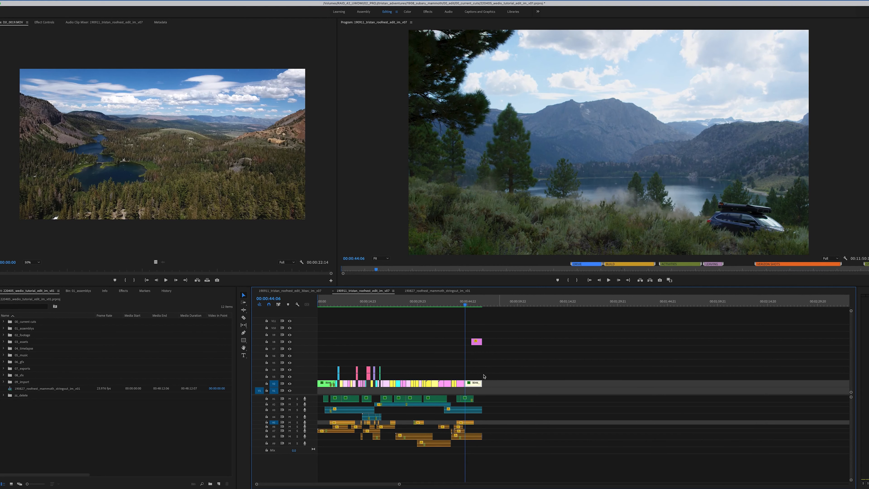
pyautogui.click(494, 356)
pyautogui.click(471, 302)
pyautogui.click(475, 303)
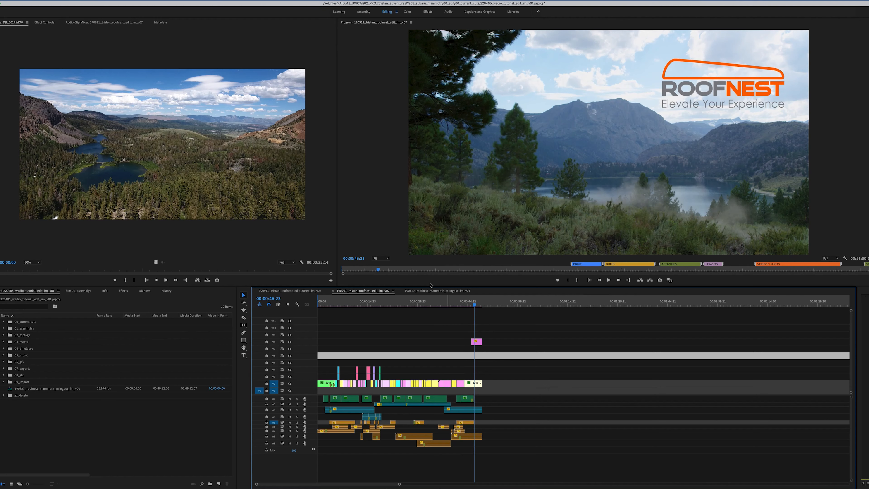
# Step: In the Mammoth stringout, isolate about 14 seconds of the driving shot from 00:09:40:07 and raise it to track V2 with a blue label
pyautogui.click(437, 290)
pyautogui.moveTo(732, 389)
pyautogui.mouseDown()
pyautogui.moveTo(739, 366)
pyautogui.moveTo(730, 388)
pyautogui.mouseUp()
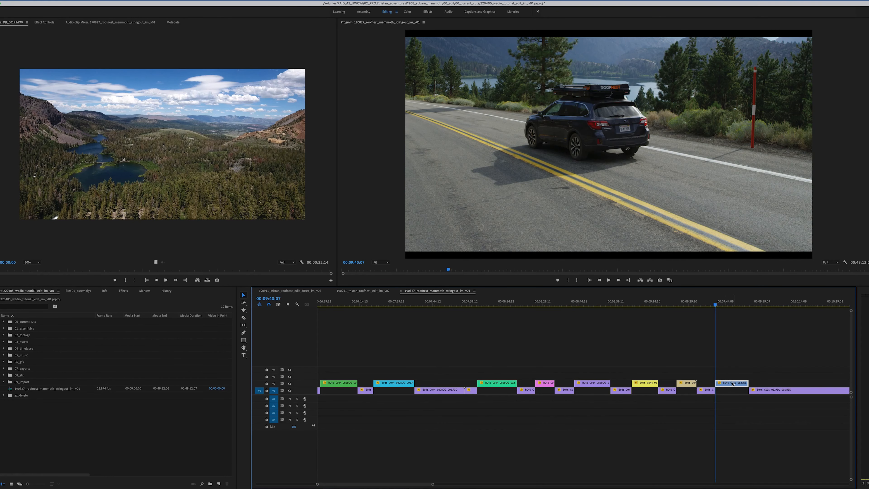
pyautogui.click(727, 371)
pyautogui.click(735, 385)
pyautogui.click(625, 351)
pyautogui.press('-')
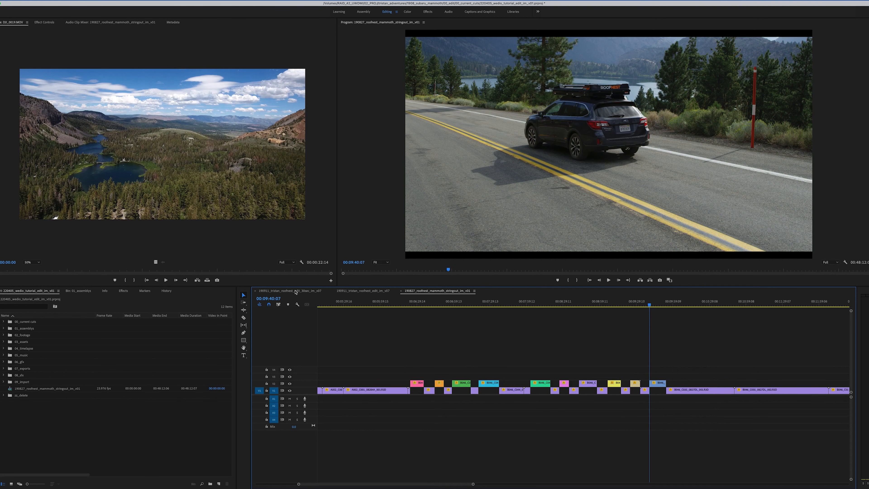
# Step: Switch to the v07 Roofnest edit sequence and examine the color-coded climbing shots between about 00:00:28 and 00:00:31
pyautogui.click(364, 291)
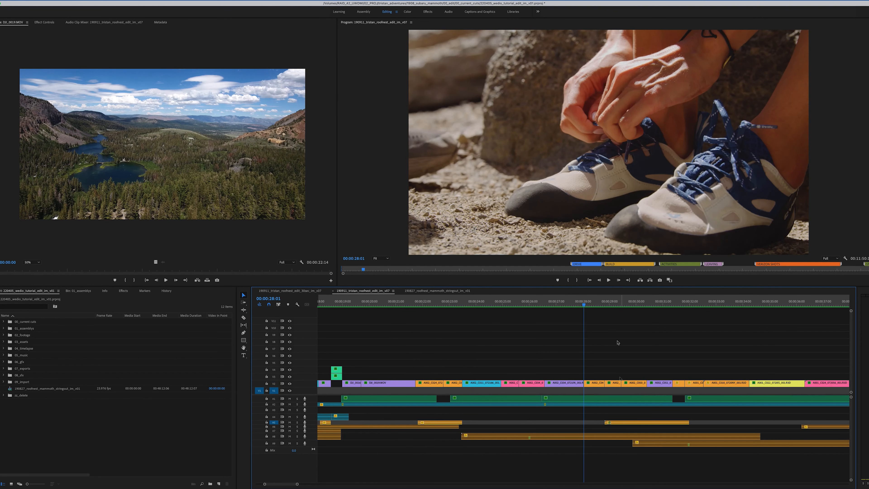
pyautogui.click(610, 304)
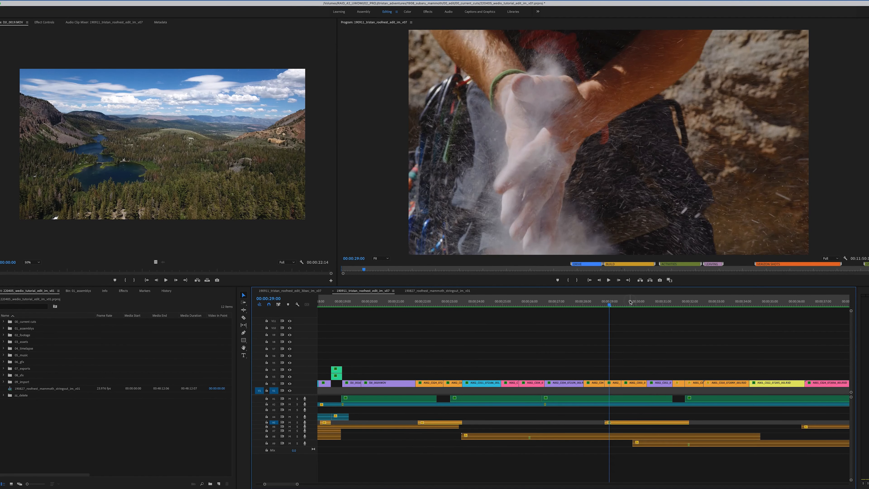
pyautogui.click(633, 303)
pyautogui.click(657, 304)
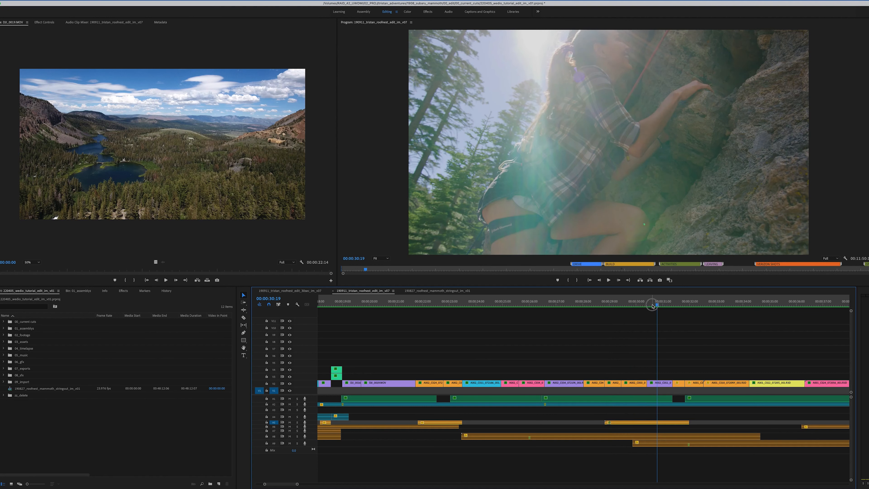
pyautogui.click(647, 304)
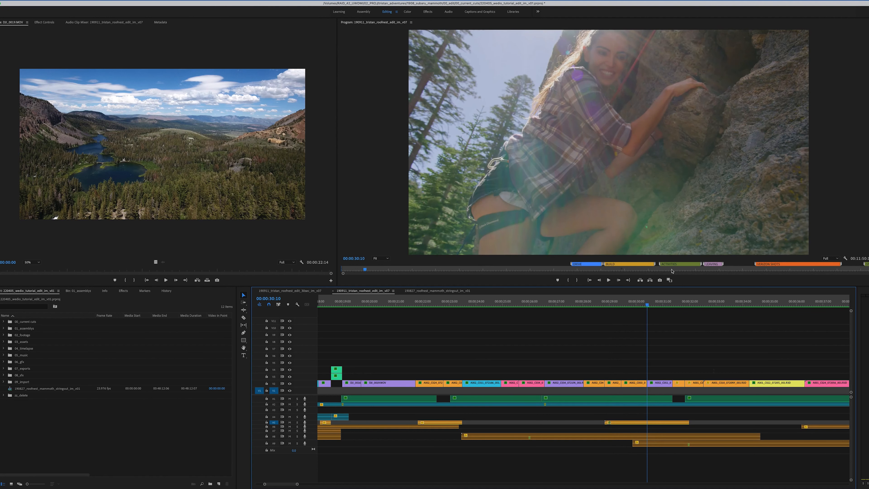
# Step: Examine the campfire and night tent shots from 00:00:31:14 to about 00:00:36, then the color-coded layout of the whole edit
pyautogui.click(679, 304)
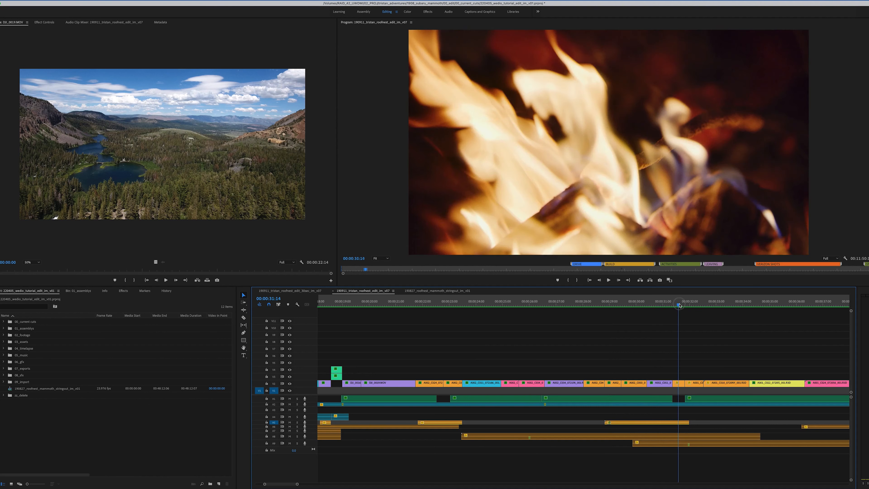
pyautogui.click(690, 304)
pyautogui.click(714, 305)
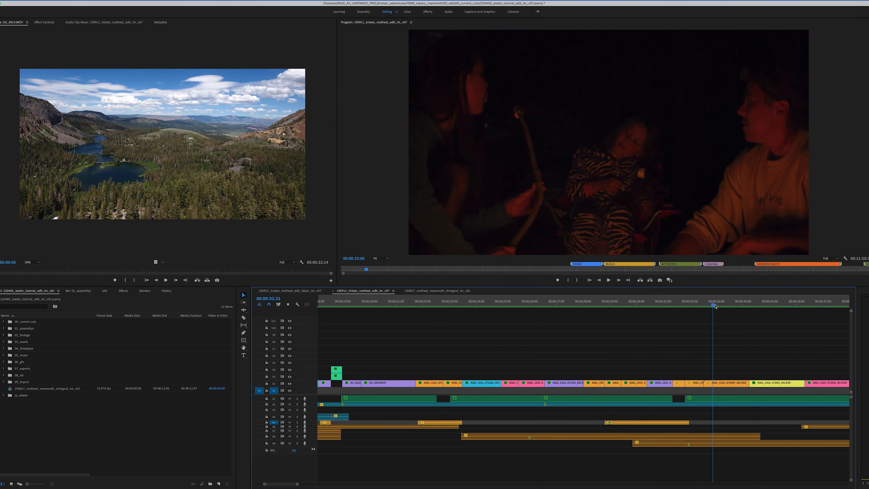
pyautogui.click(755, 304)
pyautogui.hotkey('shift', 'Left')
pyautogui.click(749, 134)
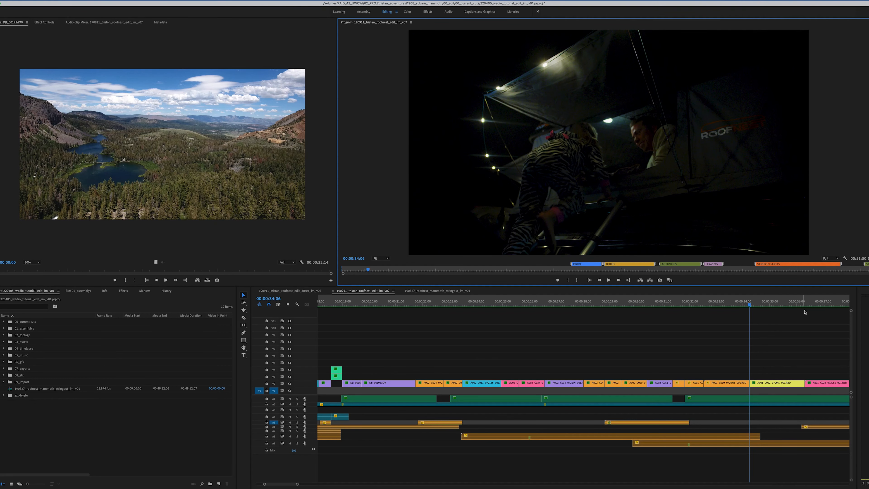
pyautogui.click(798, 304)
pyautogui.hscroll(2, 817, 333)
pyautogui.press('-')
pyautogui.press('-')
pyautogui.press('-')
pyautogui.press('=')
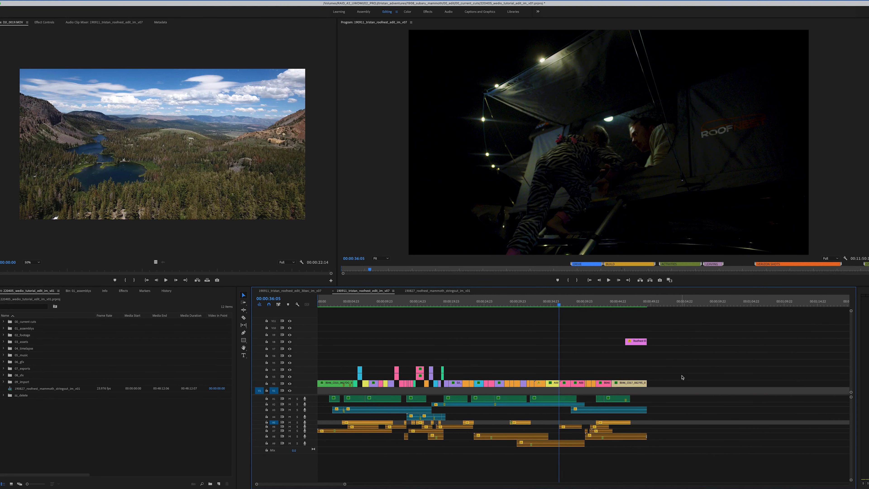
# Step: Examine the color-coded selects and labeled section markers laid out beyond the finished v07 Roofnest edit
pyautogui.press('-')
pyautogui.press('-')
pyautogui.press('-')
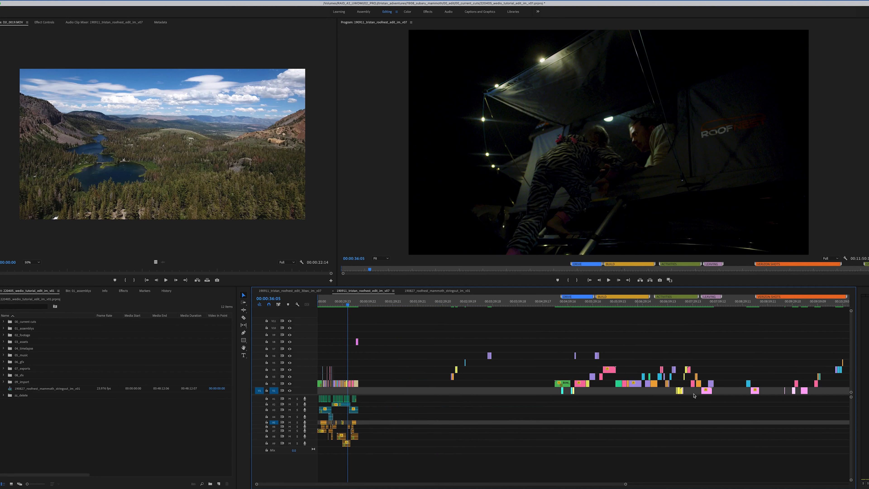
pyautogui.press('=')
pyautogui.press('=')
pyautogui.press('=')
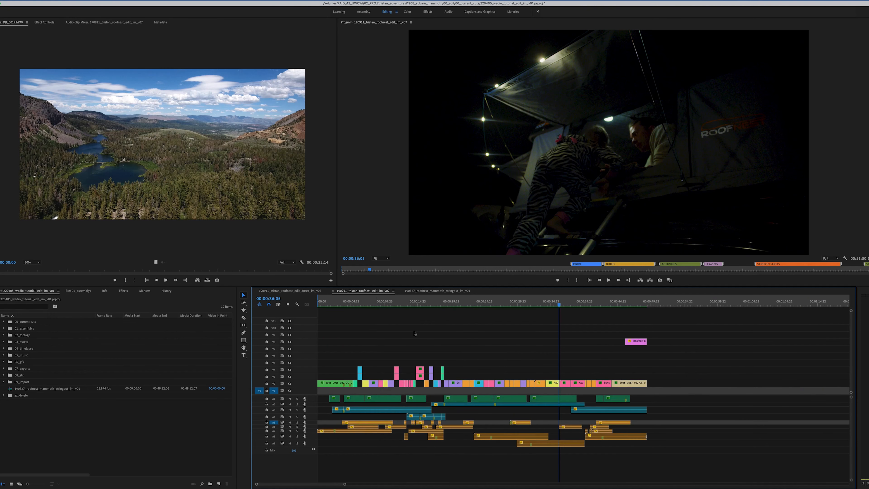
# Step: Switch back to the 190827 Mammoth stringout and examine its full length with the raised selects
pyautogui.click(439, 291)
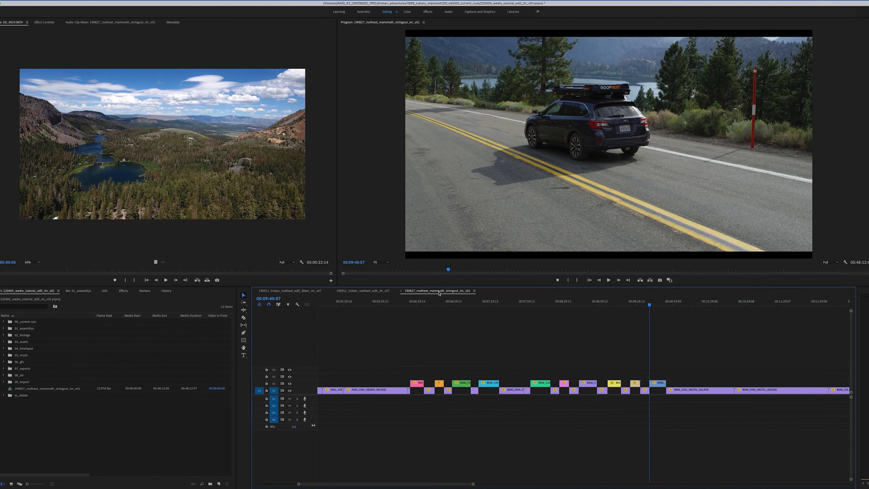
pyautogui.press('-')
pyautogui.press('-')
pyautogui.press('-')
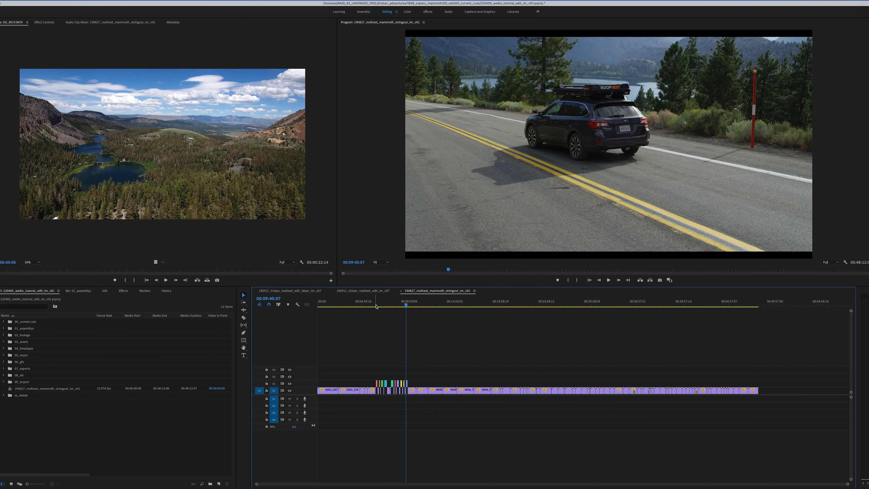
# Step: Create a bin named zz_stringouts inside the 01_assemblys bin
pyautogui.rightClick(8, 390)
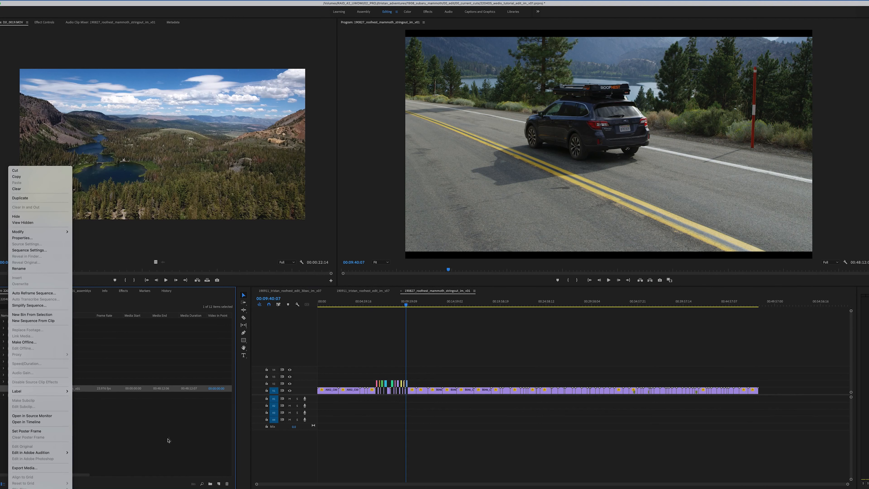
pyautogui.click(117, 430)
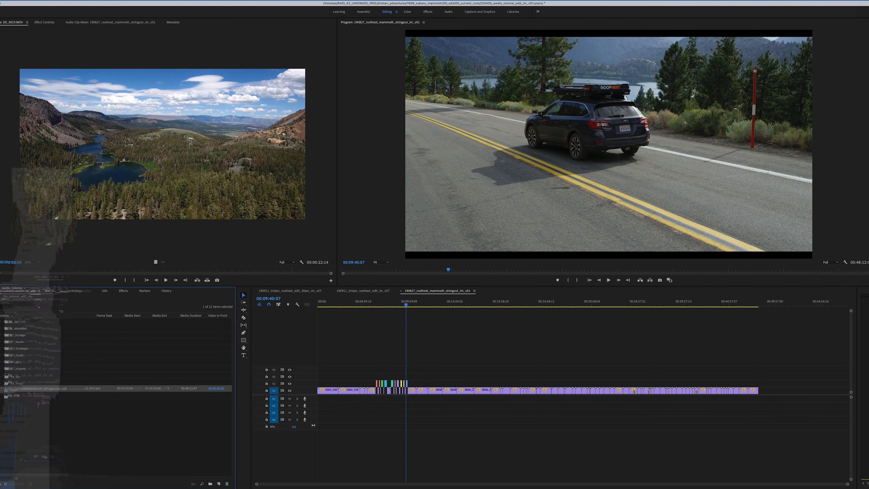
pyautogui.click(4, 328)
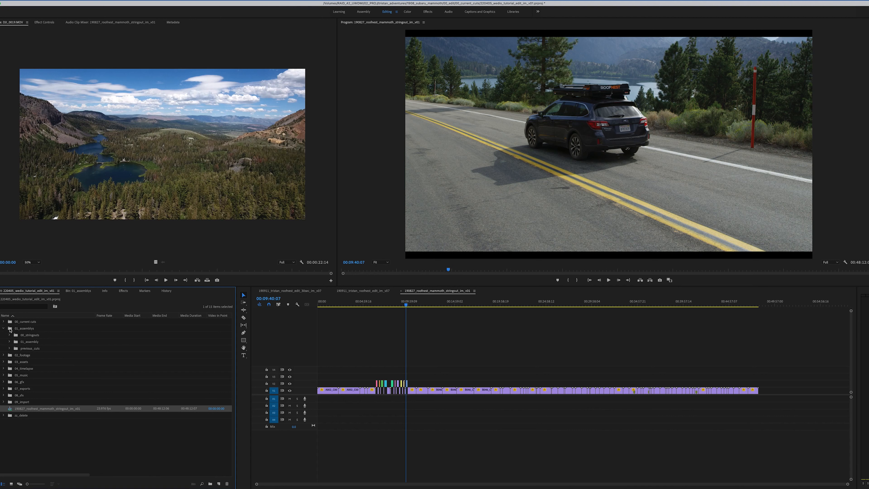
pyautogui.doubleClick(10, 329)
pyautogui.click(4, 322)
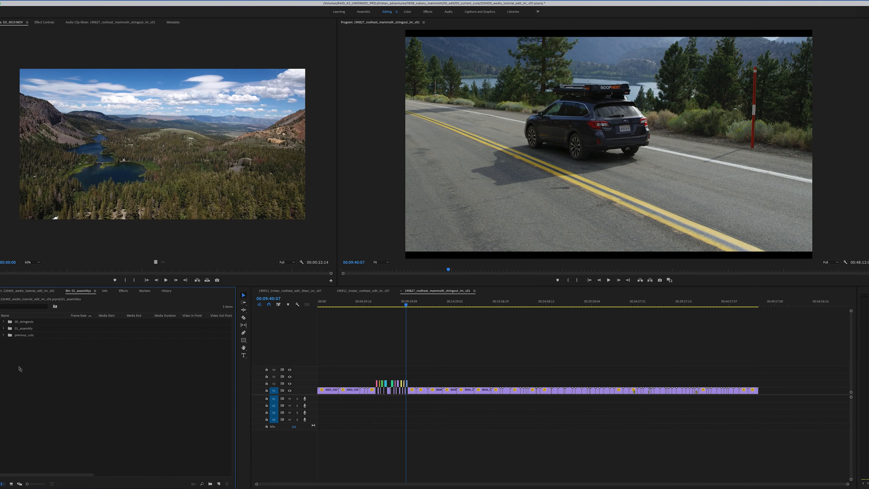
pyautogui.rightClick(17, 363)
pyautogui.click(29, 377)
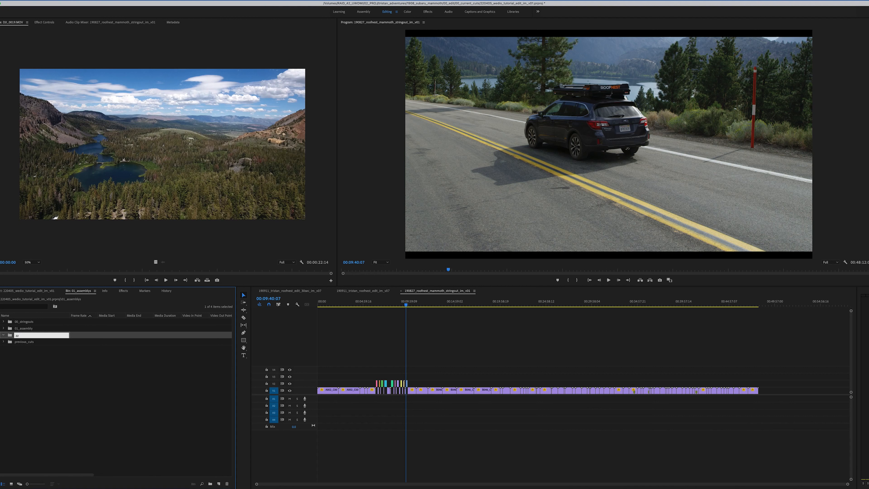
pyautogui.write('zz_stringouts')
pyautogui.press('Return')
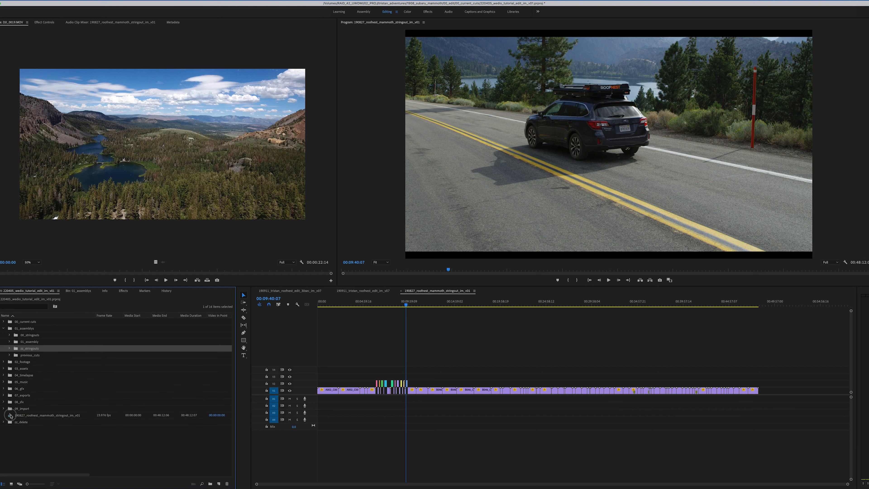
# Step: Move the 190827 Mammoth stringout sequence into the zz_stringouts bin and expand the bin to show it
pyautogui.moveTo(12, 415); pyautogui.dragTo(31, 348)
pyautogui.click(9, 348)
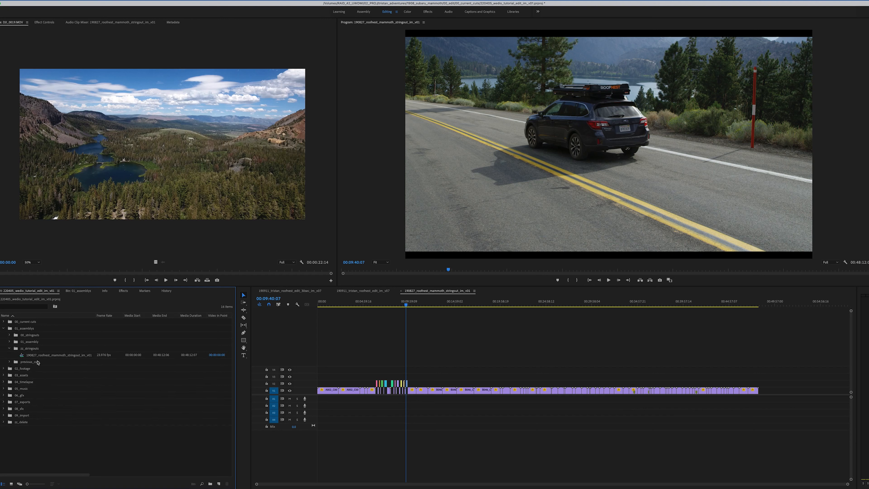
pyautogui.click(22, 356)
pyautogui.click(385, 379)
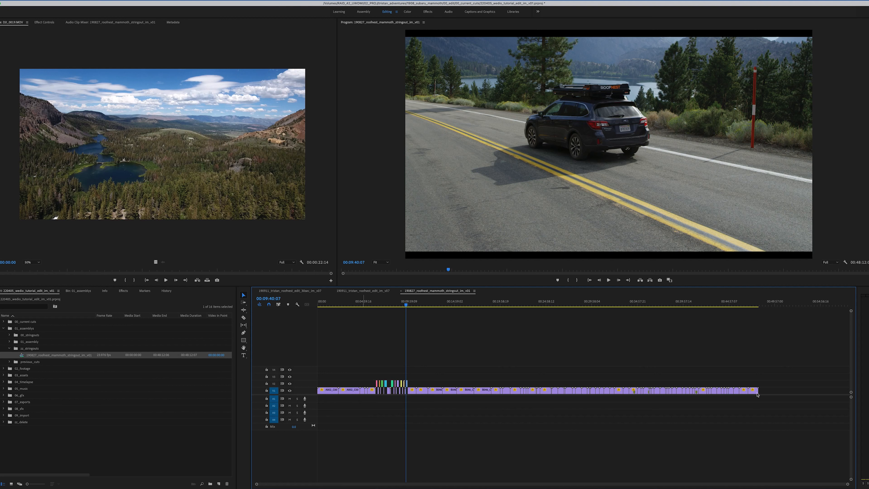
pyautogui.click(422, 409)
# Step: Duplicate the Mammoth stringout sequence and rename the copy 190827_roofnest_mammoth_assembly_im_v01
pyautogui.rightClick(21, 355)
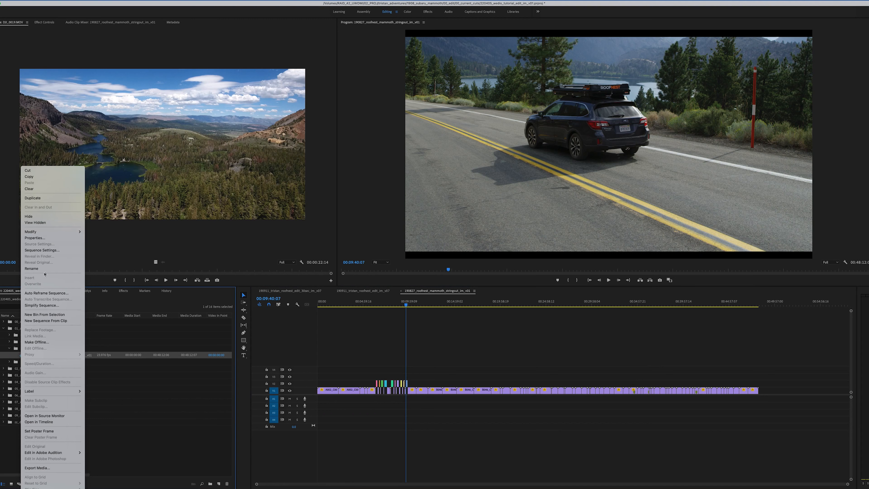
pyautogui.click(41, 198)
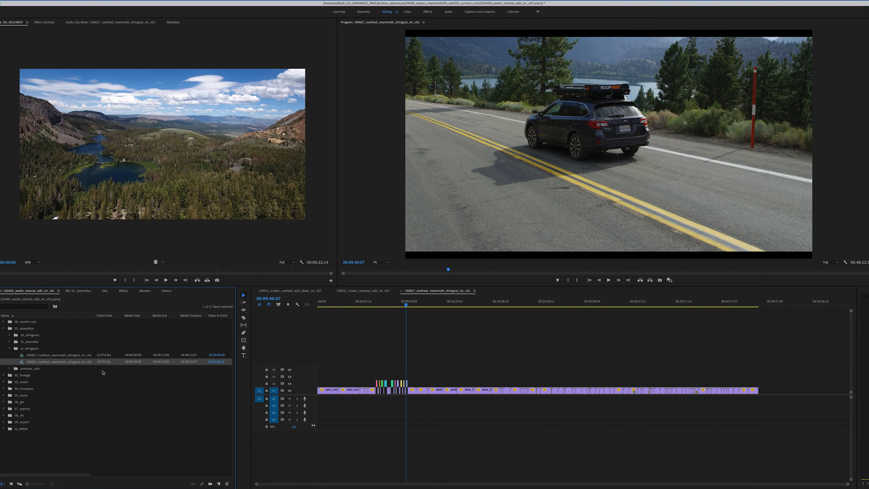
pyautogui.click(79, 362)
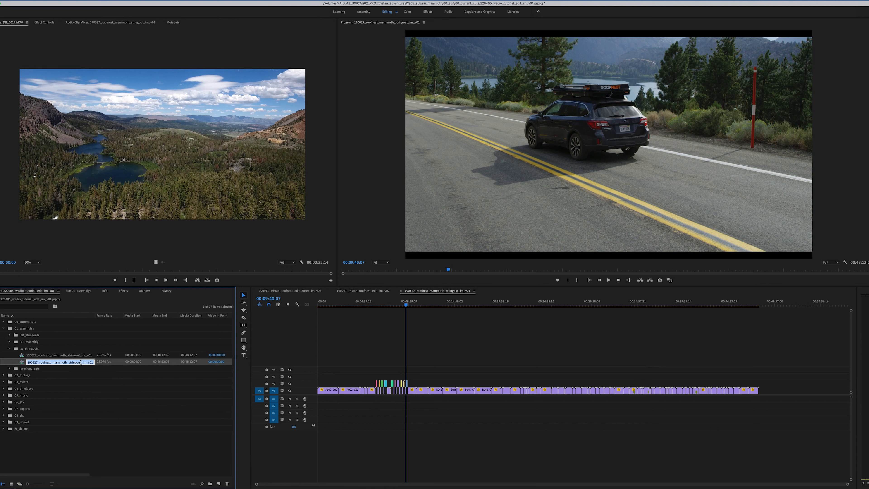
pyautogui.press('BackSpace')
pyautogui.press('BackSpace')
pyautogui.press('BackSpace')
pyautogui.press('BackSpace')
pyautogui.press('BackSpace')
pyautogui.press('BackSpace')
pyautogui.press('BackSpace')
pyautogui.press('BackSpace')
pyautogui.press('BackSpace')
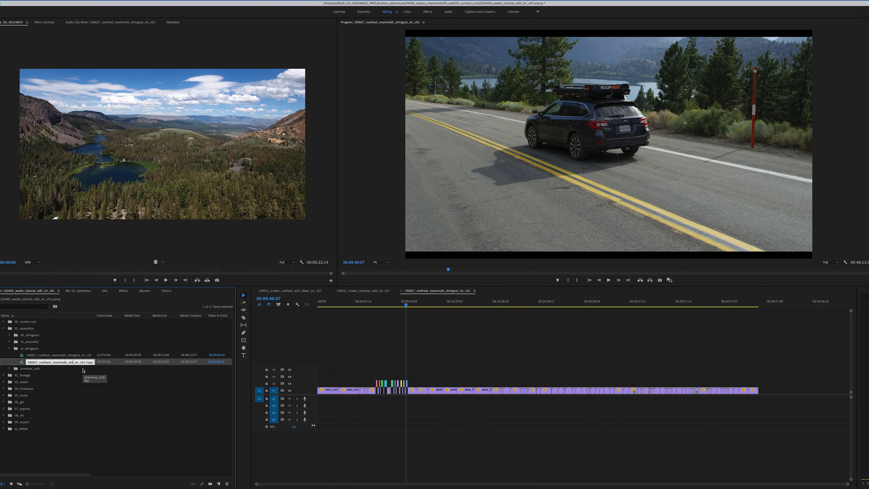
pyautogui.write('assembly')
pyautogui.moveTo(92, 362); pyautogui.dragTo(120, 383)
pyautogui.press('BackSpace')
pyautogui.click(47, 458)
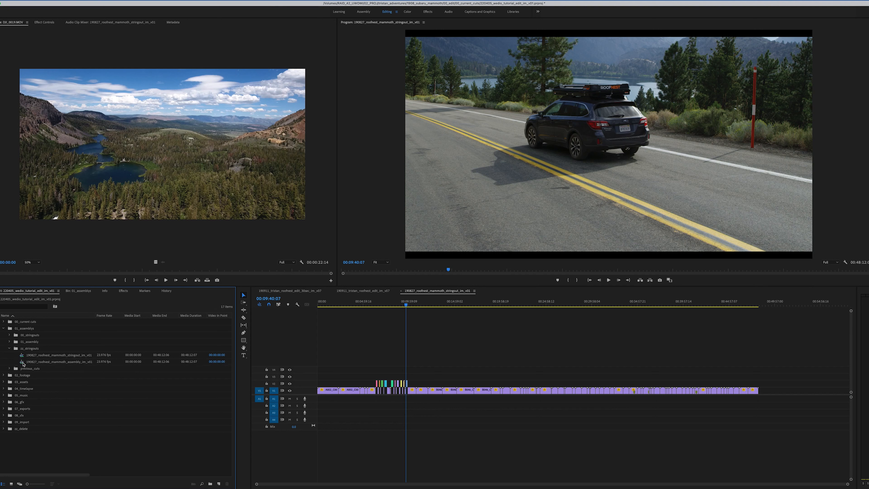
# Step: Open the Mammoth assembly sequence in the timeline and close the original stringout sequence
pyautogui.click(22, 364)
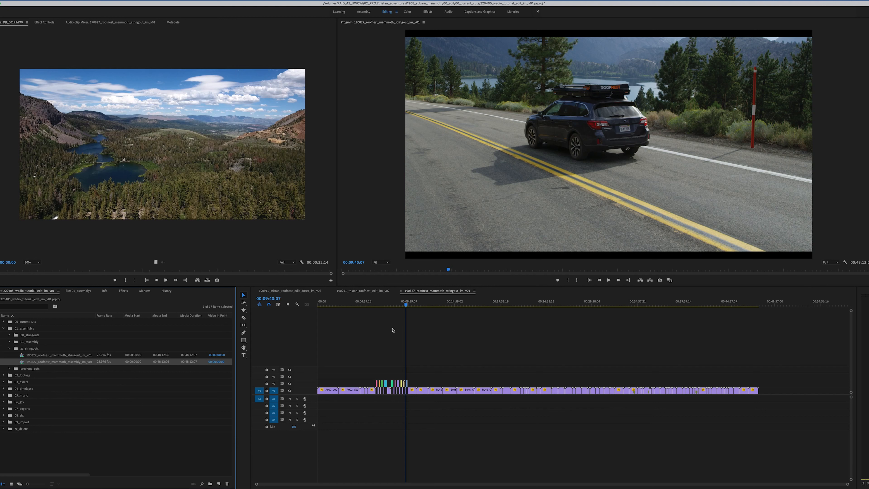
pyautogui.doubleClick(35, 363)
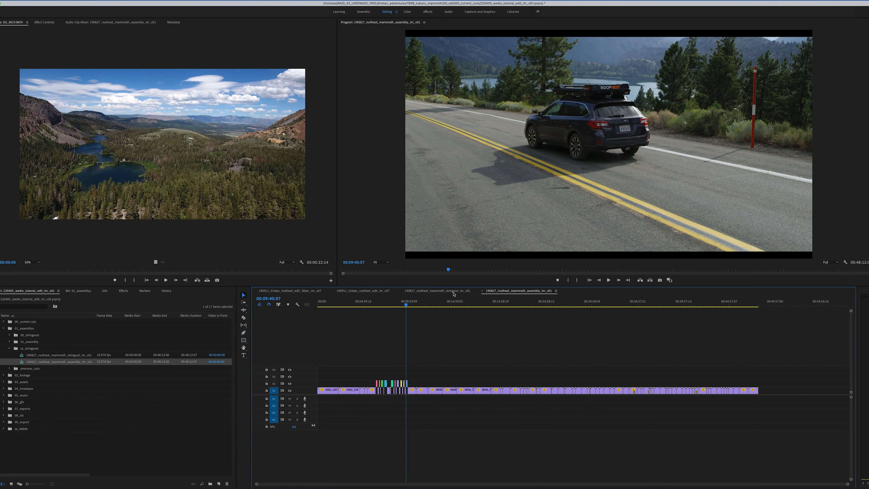
pyautogui.click(402, 291)
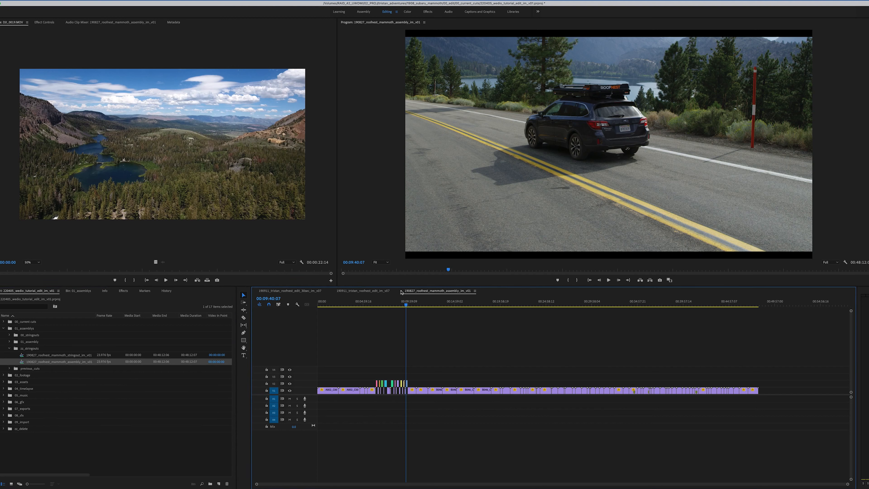
# Step: Ripple delete all the unused purple clips on track V1 of the assembly, closing the gaps between the selects
pyautogui.moveTo(787, 393); pyautogui.dragTo(282, 430)
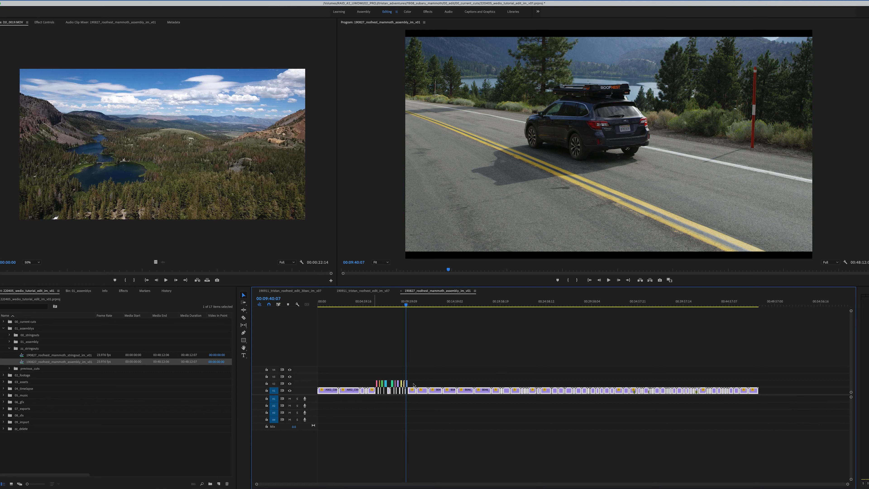
pyautogui.rightClick(352, 392)
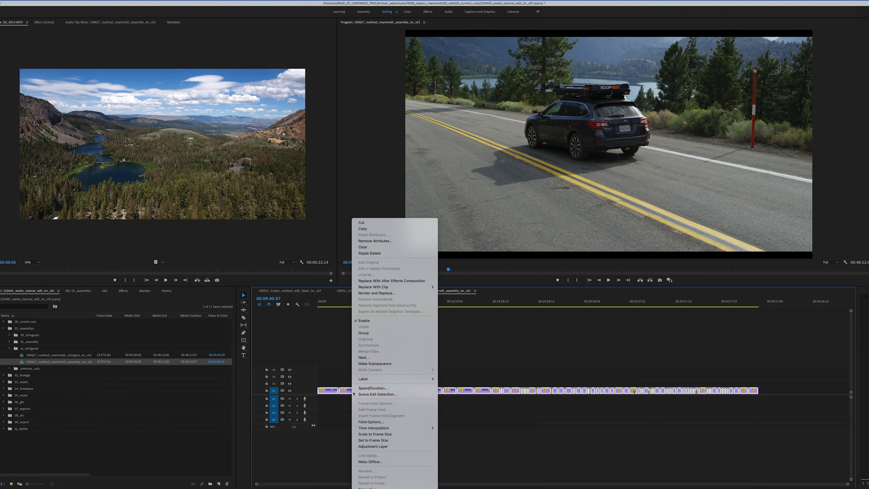
pyautogui.click(370, 253)
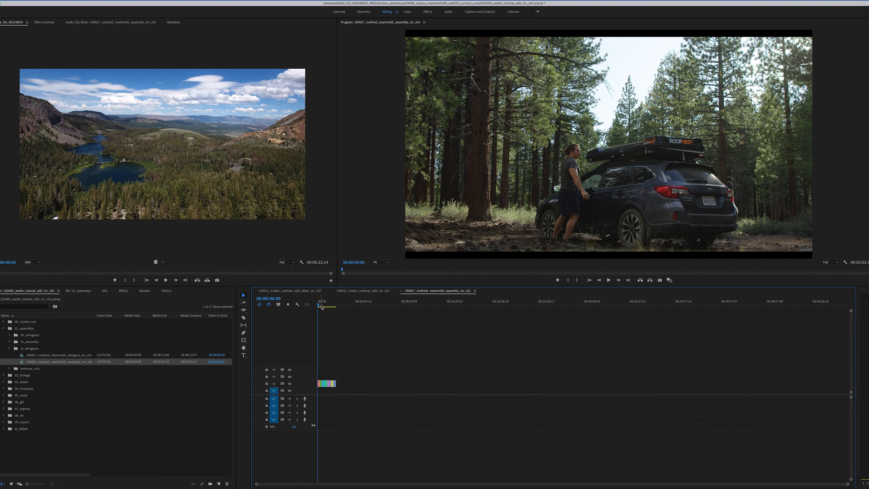
# Step: Lower the remaining color-coded selects from track V2 to V1 and skim through the condensed assembly
pyautogui.moveTo(354, 371); pyautogui.dragTo(302, 386)
pyautogui.hotkey('alt', 'Down')
pyautogui.click(351, 375)
pyautogui.click(329, 304)
pyautogui.click(334, 304)
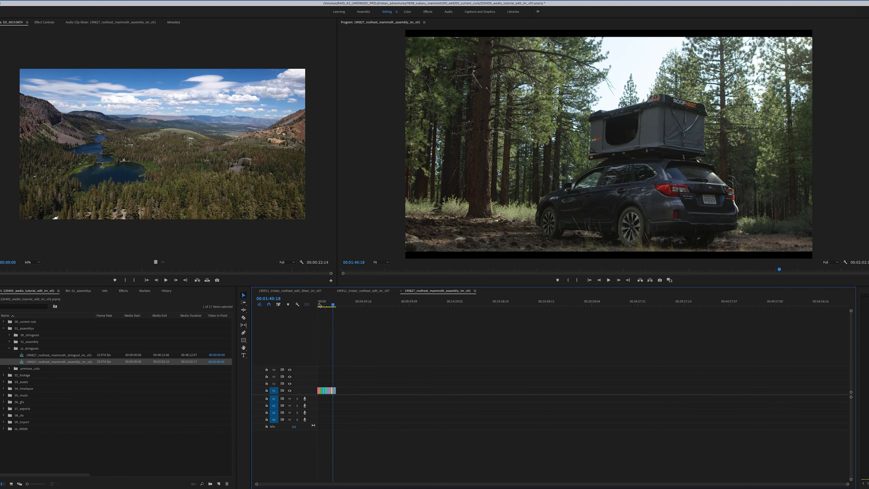
pyautogui.click(323, 304)
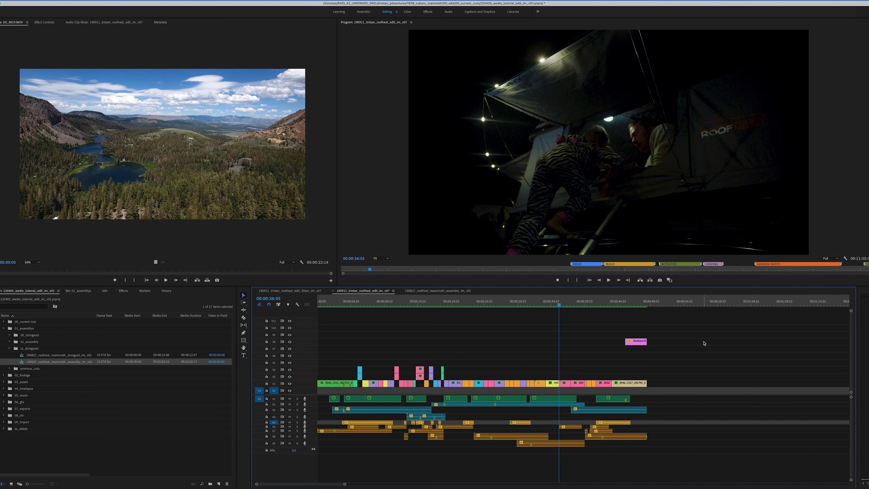
# Step: Switch to the v07 Roofnest edit sequence and examine the shots grouped under the DRIVE marker, from about 00:04:44 to 00:05:26
pyautogui.press('-')
pyautogui.press('-')
pyautogui.press('-')
pyautogui.press('-')
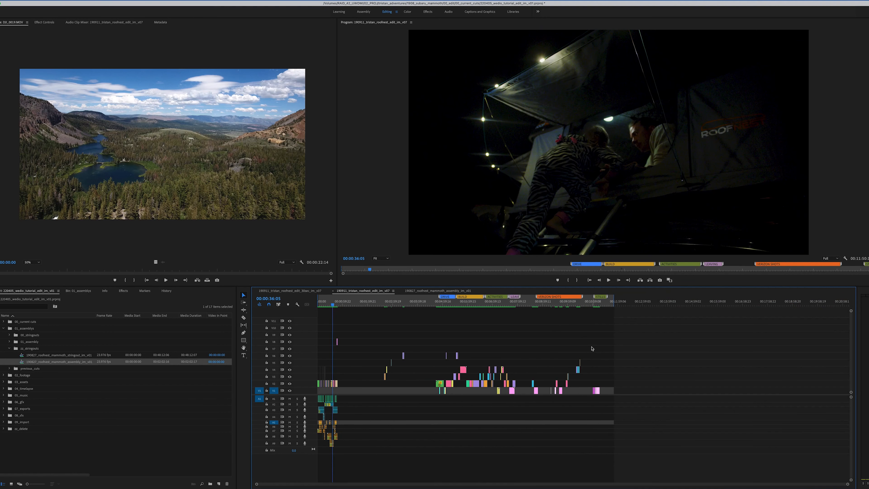
pyautogui.click(436, 304)
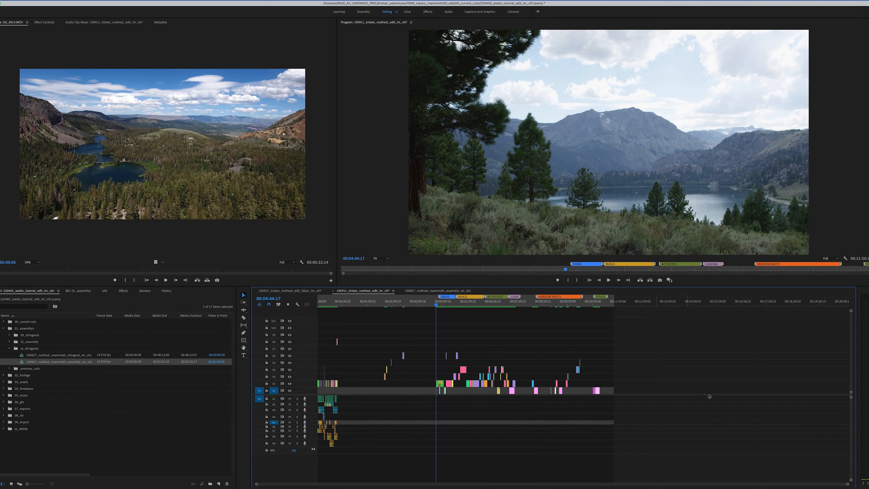
pyautogui.click(444, 305)
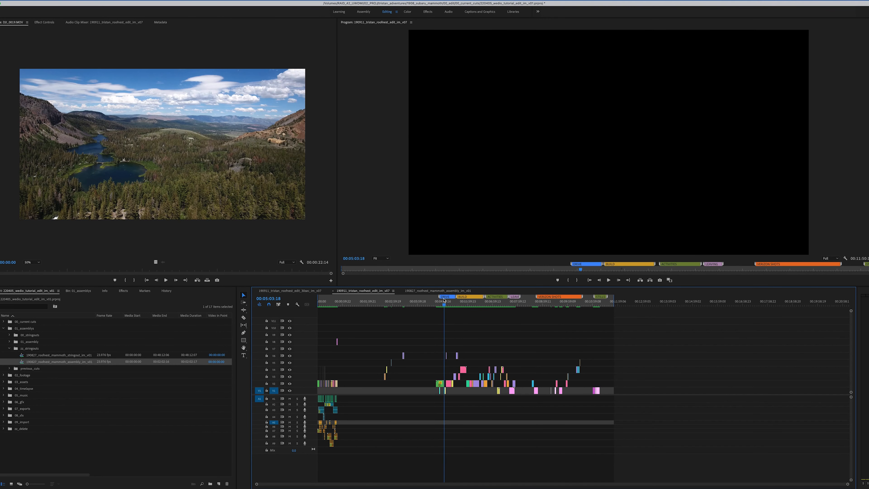
pyautogui.click(424, 304)
pyautogui.click(445, 303)
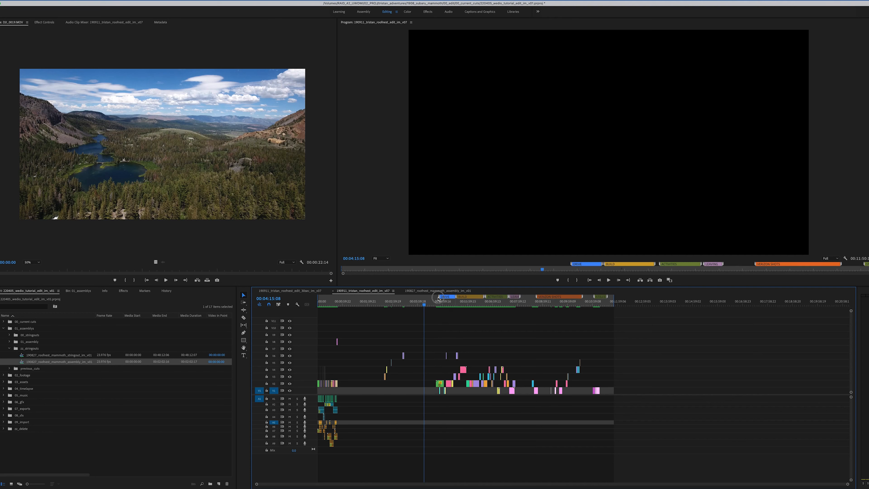
pyautogui.click(447, 303)
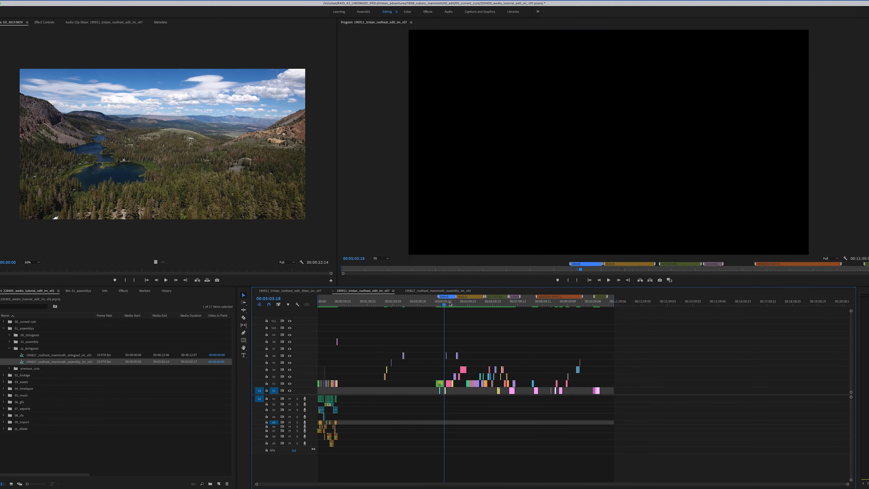
pyautogui.click(453, 305)
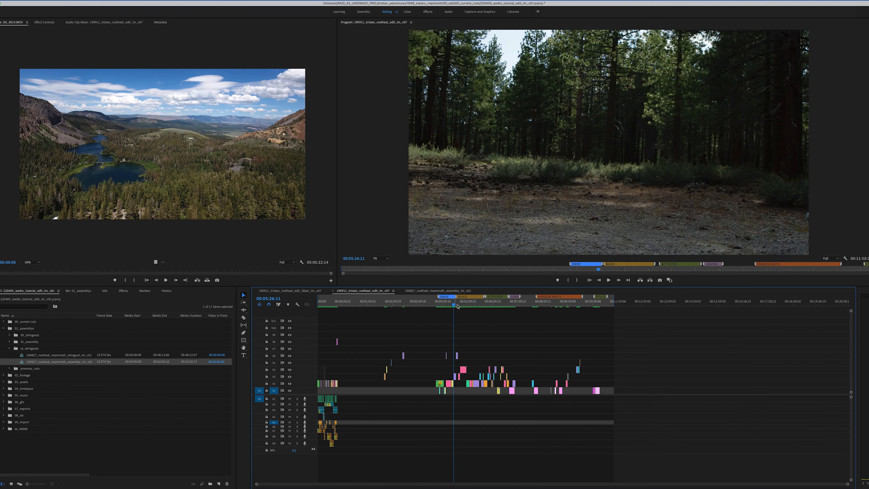
# Step: Examine the shots grouped under the BUILD and ACTIVITIES markers, up to the campfire scene at about 00:07:15
pyautogui.click(464, 304)
pyautogui.click(472, 304)
pyautogui.click(478, 305)
pyautogui.click(485, 306)
pyautogui.click(489, 305)
pyautogui.click(493, 305)
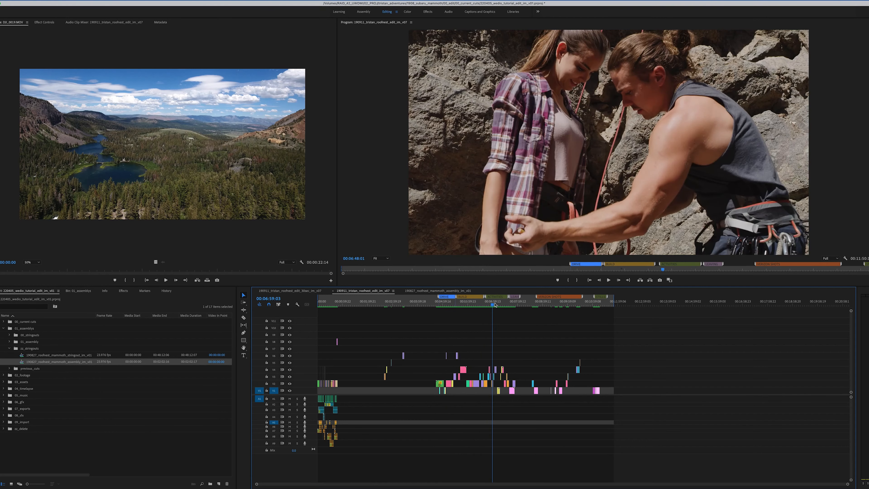
pyautogui.click(495, 305)
pyautogui.click(499, 304)
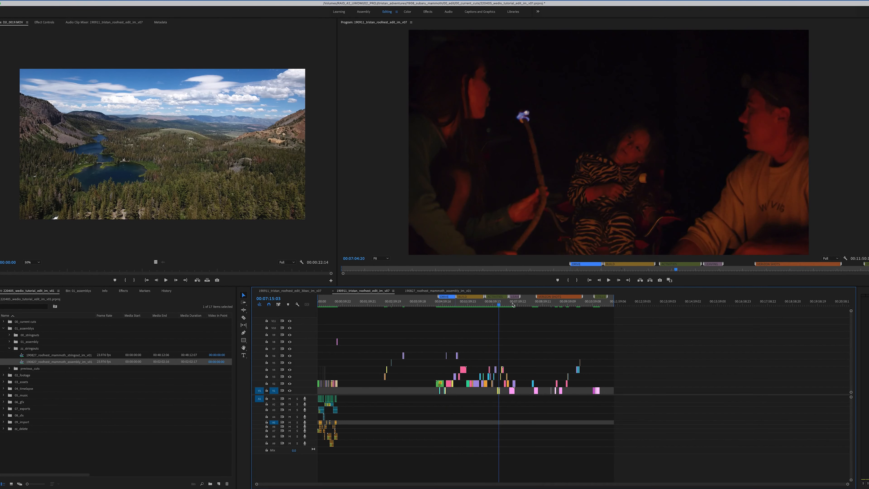
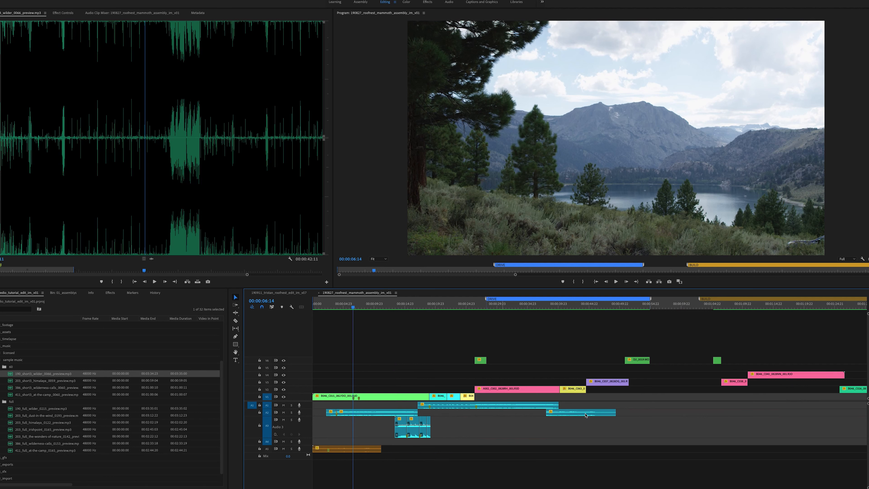
# Step: Switch from the assembly to the v07 Roofnest edit sequence and find the opening wide lake shot at about 00:00:03:22
pyautogui.press('-')
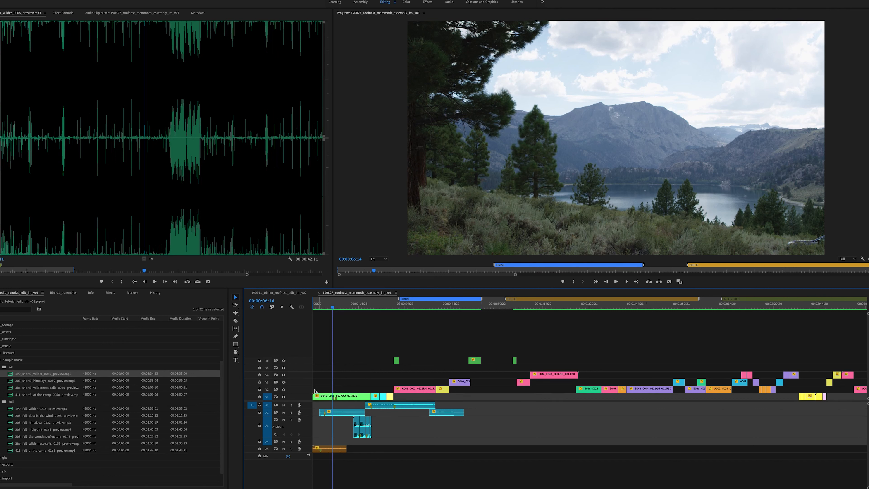
pyautogui.click(368, 358)
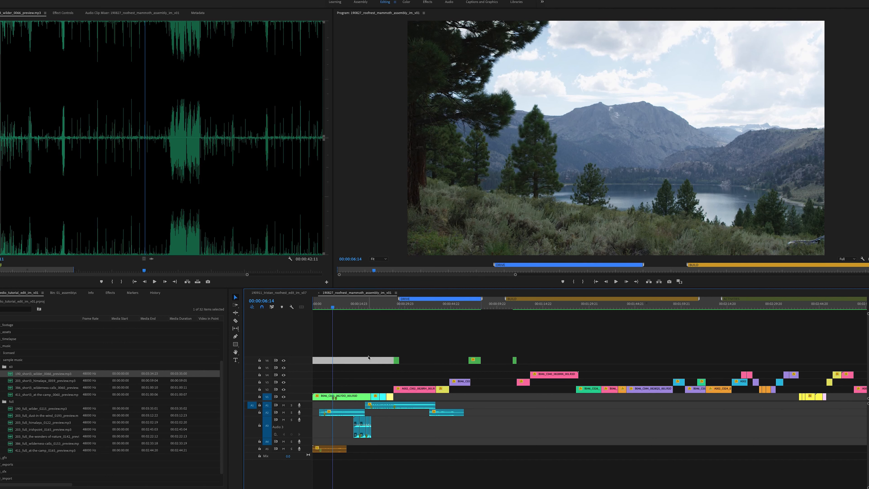
pyautogui.click(288, 293)
pyautogui.press('=')
pyautogui.press('=')
pyautogui.press('=')
pyautogui.press('=')
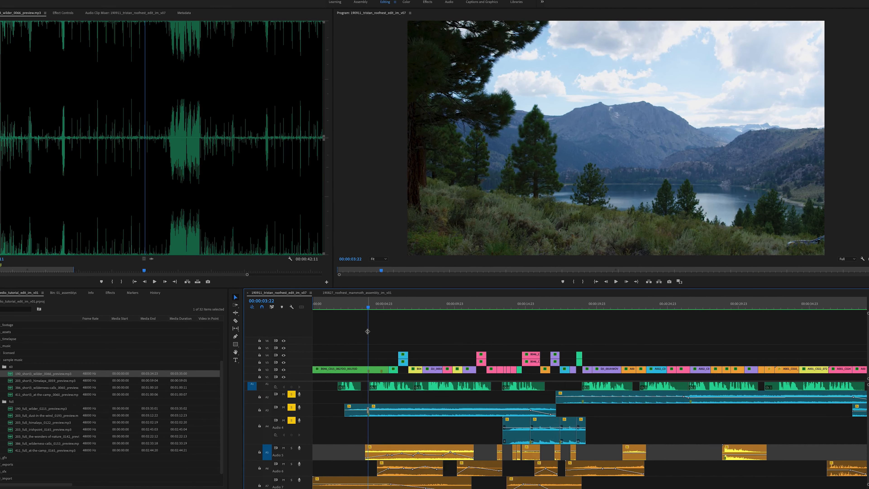
pyautogui.moveTo(502, 304); pyautogui.dragTo(508, 304)
pyautogui.press('space')
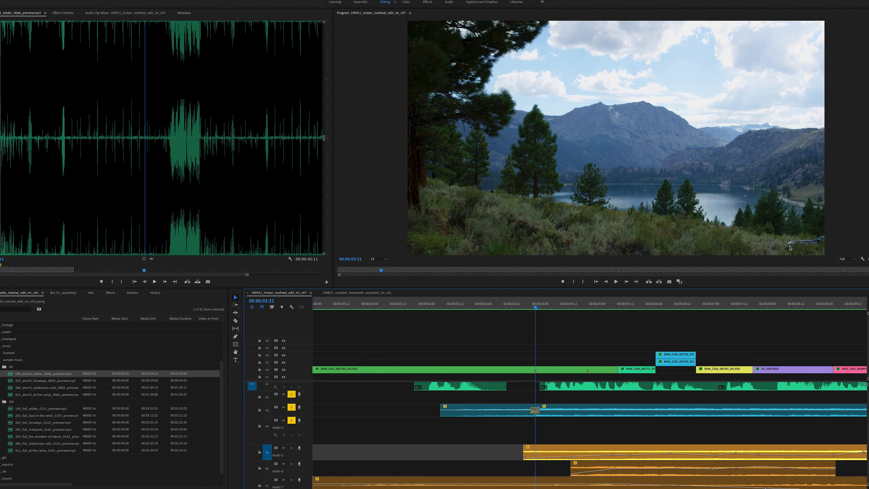
# Step: Play the wide lake shot from about 00:00:03:22 to 00:00:05:08 to examine how the car enters the frame
pyautogui.click(803, 244)
pyautogui.moveTo(530, 305)
pyautogui.mouseDown()
pyautogui.moveTo(503, 305)
pyautogui.moveTo(519, 306)
pyautogui.mouseUp()
pyautogui.press('space')
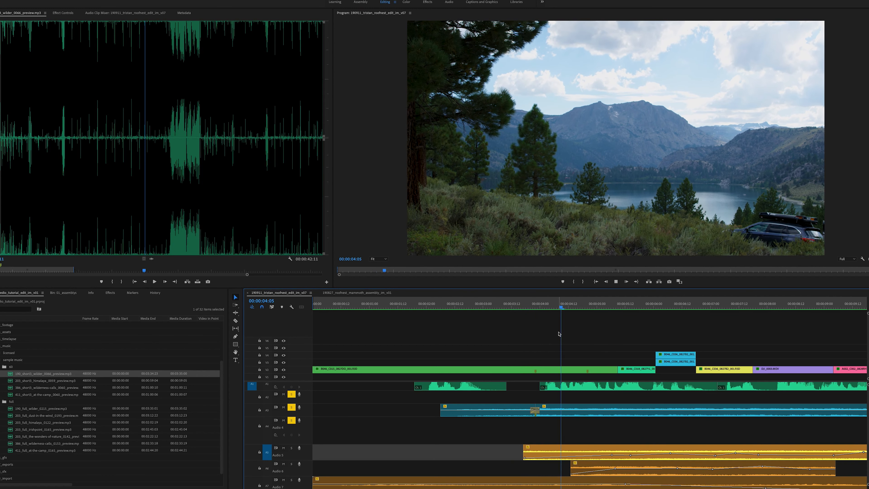
pyautogui.press('space')
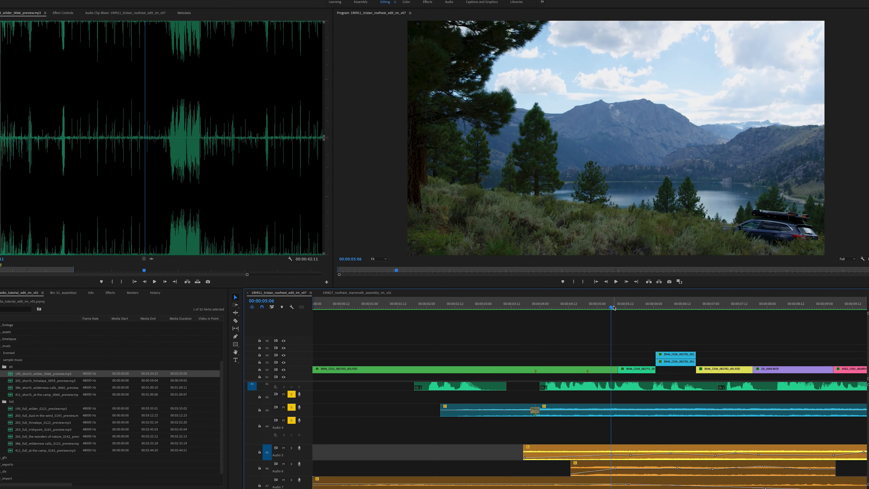
pyautogui.moveTo(612, 308); pyautogui.dragTo(614, 309)
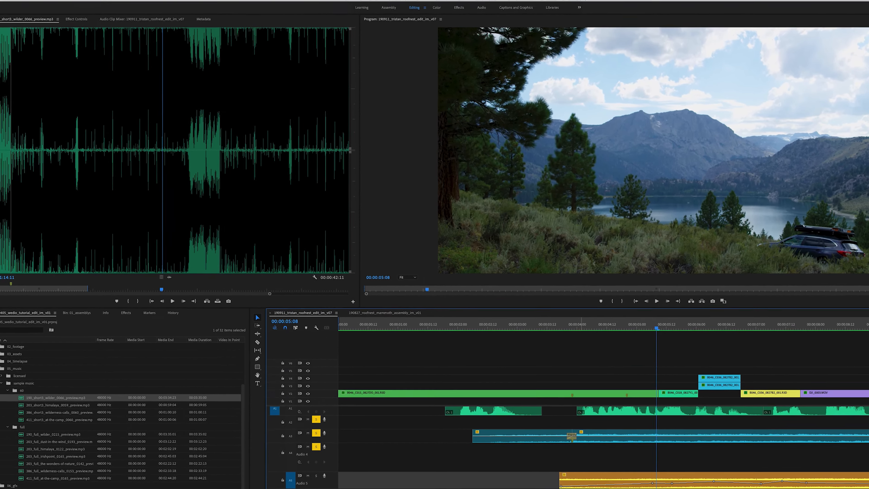
# Step: Confirm the Audio preferences with Play audio while scrubbing enabled
pyautogui.click(29, 2)
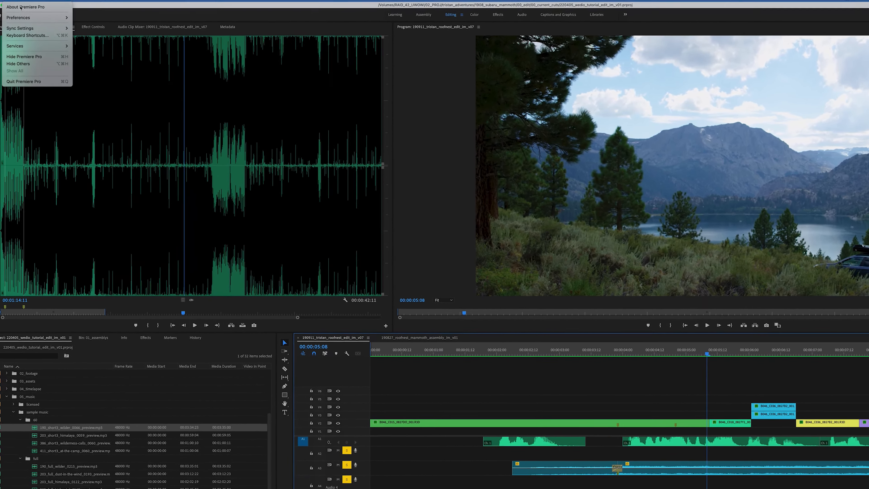
pyautogui.moveTo(41, 23)
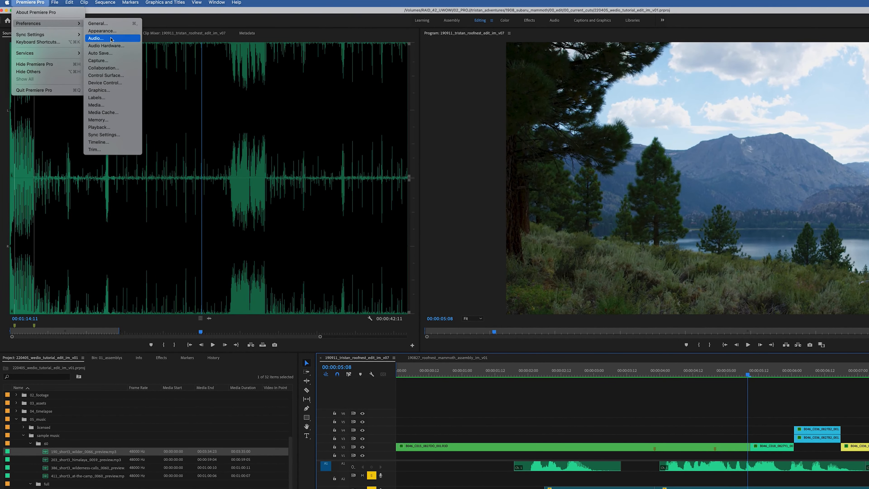
pyautogui.click(112, 39)
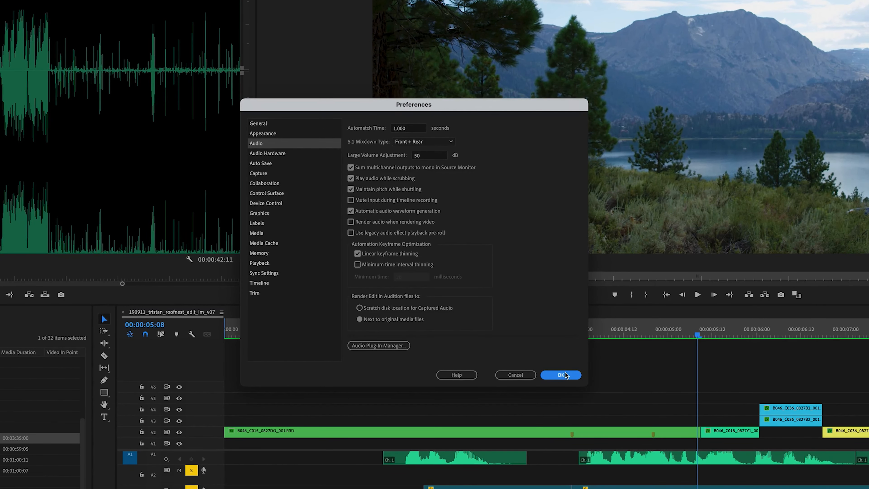
pyautogui.click(563, 375)
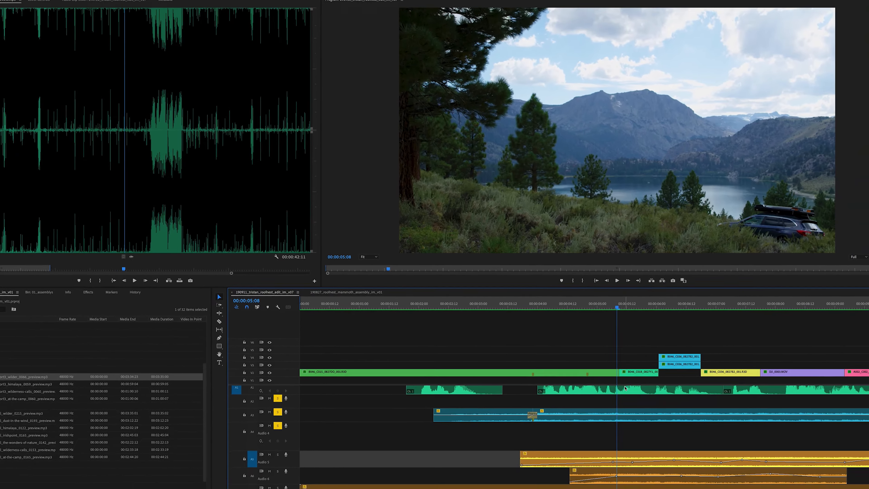
# Step: Roll the cut between the wide lake shot and the closer car shot one frame earlier, to 00:00:05:08
pyautogui.press('Left')
pyautogui.press('Right')
pyautogui.press('Right')
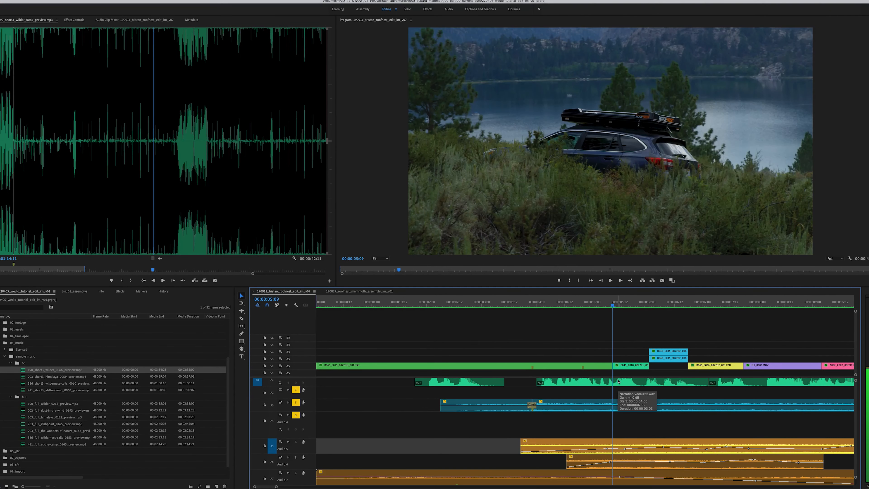
pyautogui.press('Left')
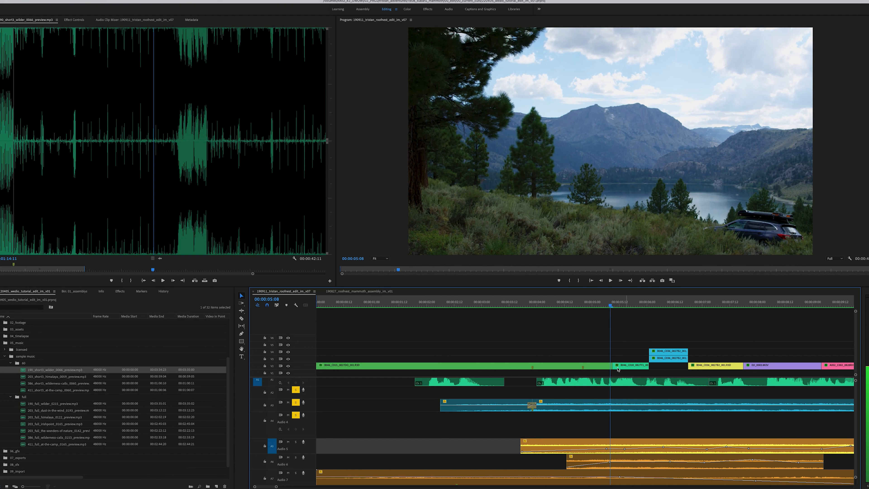
pyautogui.moveTo(609, 365); pyautogui.dragTo(650, 326)
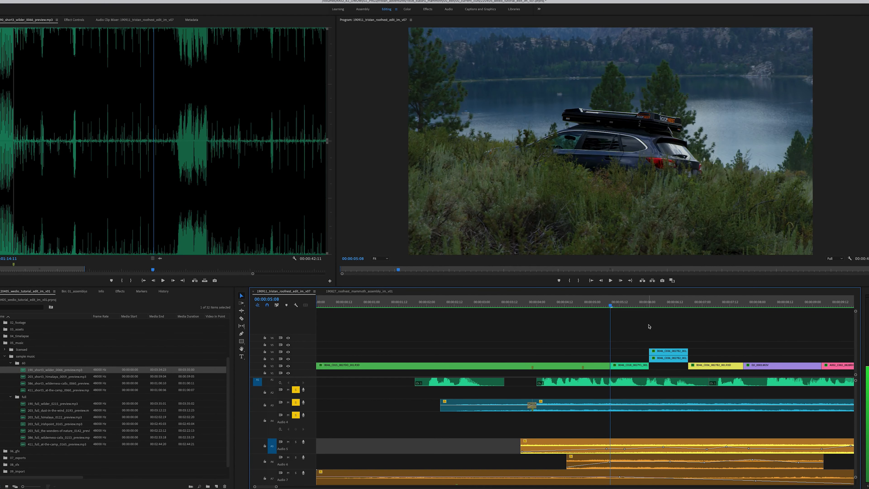
# Step: Examine the driving shot, the Roofnest roof close-up and the cut to the aerial forest shot, from 00:00:06:01 to 00:00:07:18
pyautogui.click(645, 303)
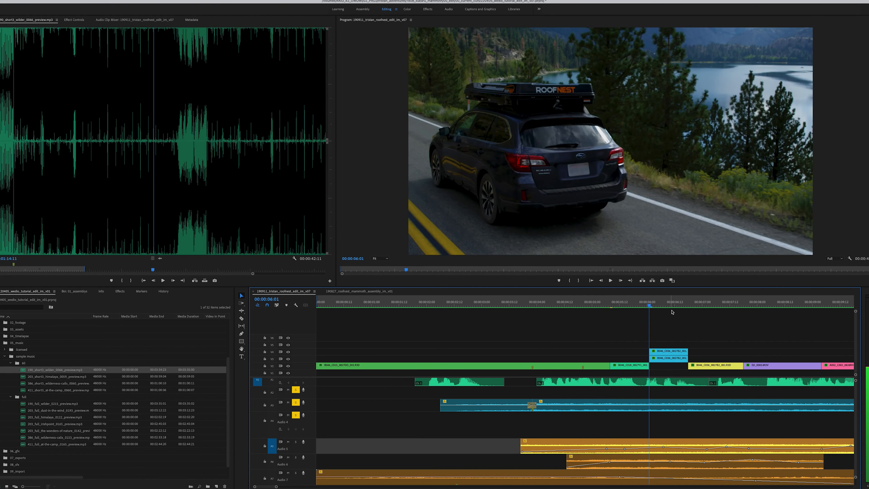
pyautogui.click(677, 304)
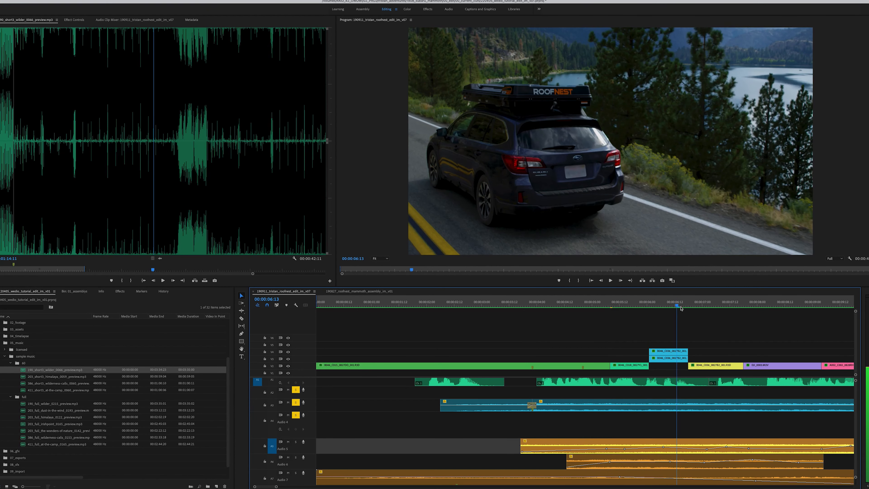
pyautogui.moveTo(689, 306); pyautogui.dragTo(688, 308)
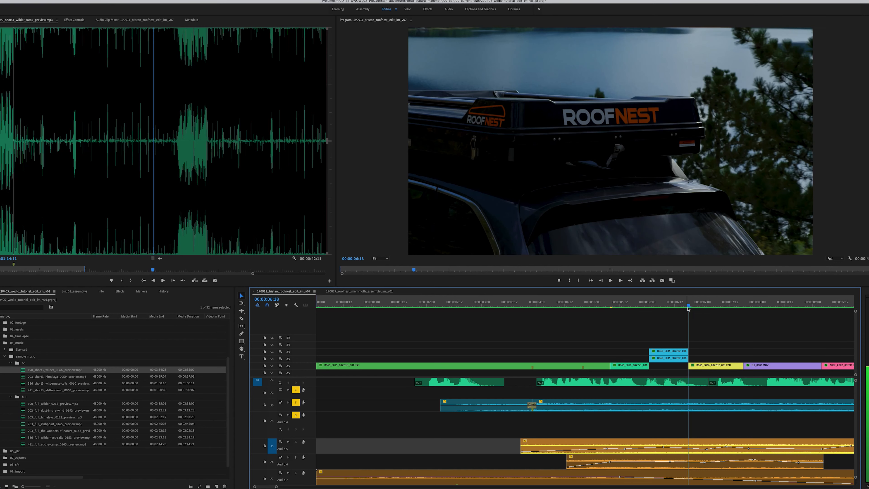
pyautogui.hscroll(5, 700, 353)
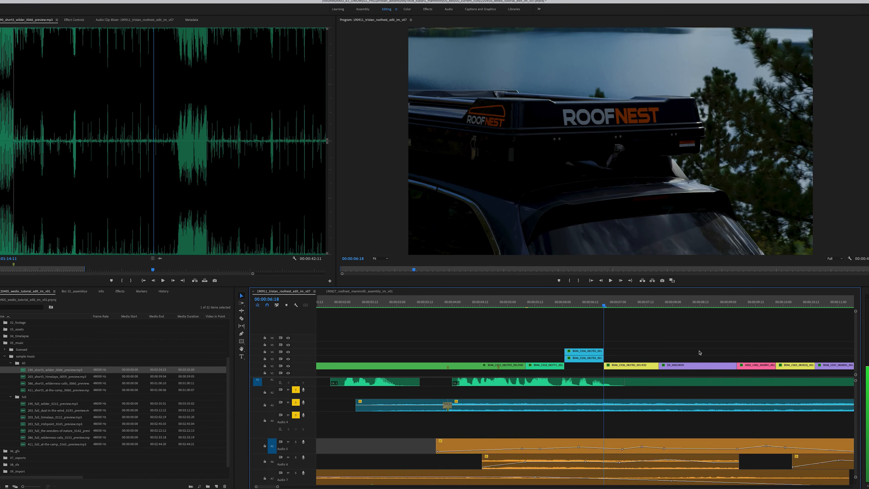
pyautogui.click(627, 306)
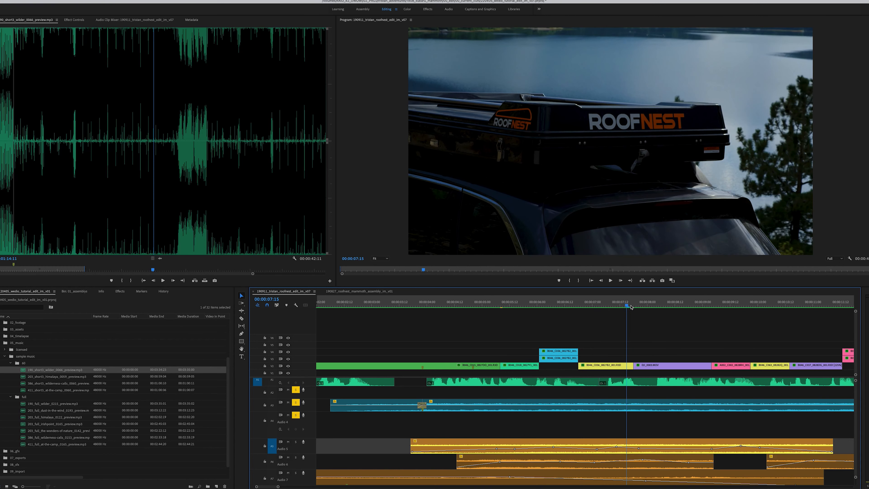
pyautogui.press('Right')
pyautogui.press('Right')
pyautogui.press('Right')
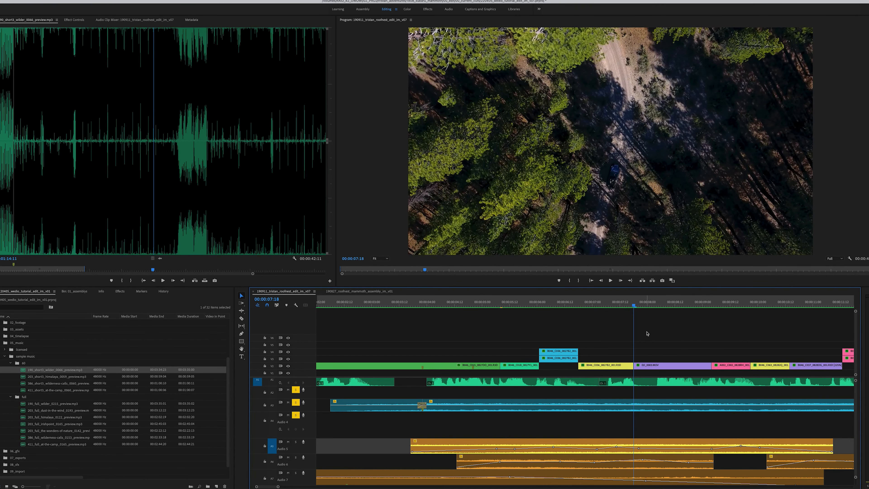
# Step: Examine the cut from the night tent shot to the Roofnest close-up, between about 00:00:38:00 and 00:00:40:03
pyautogui.press('-')
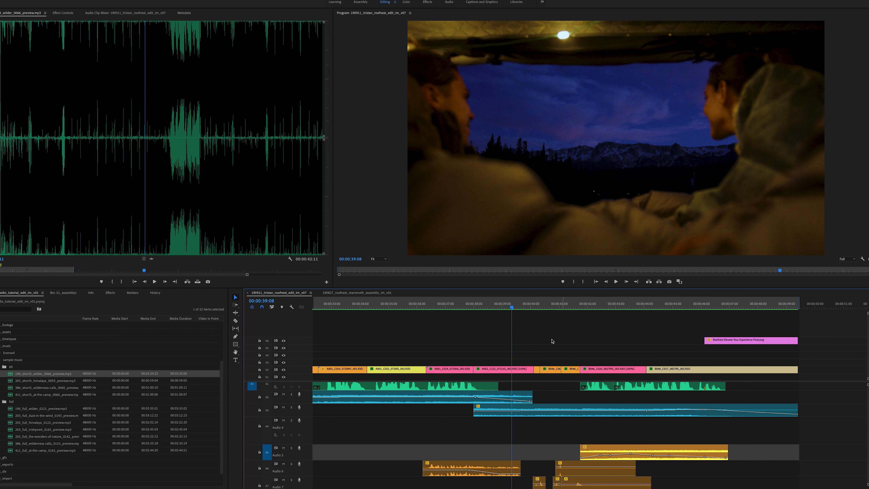
pyautogui.press('=')
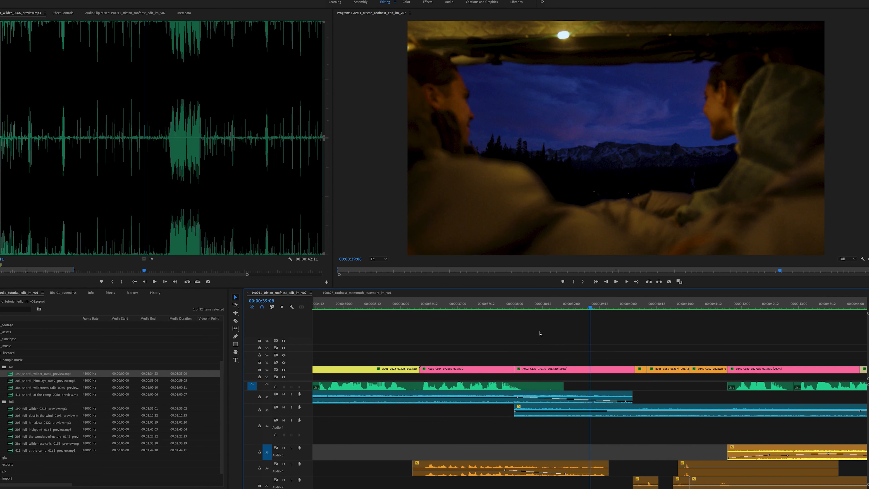
pyautogui.press('Down')
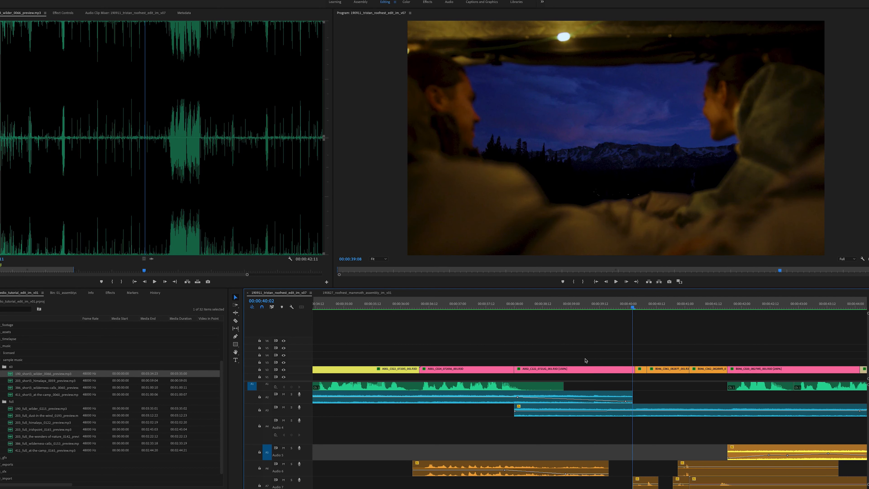
pyautogui.click(514, 305)
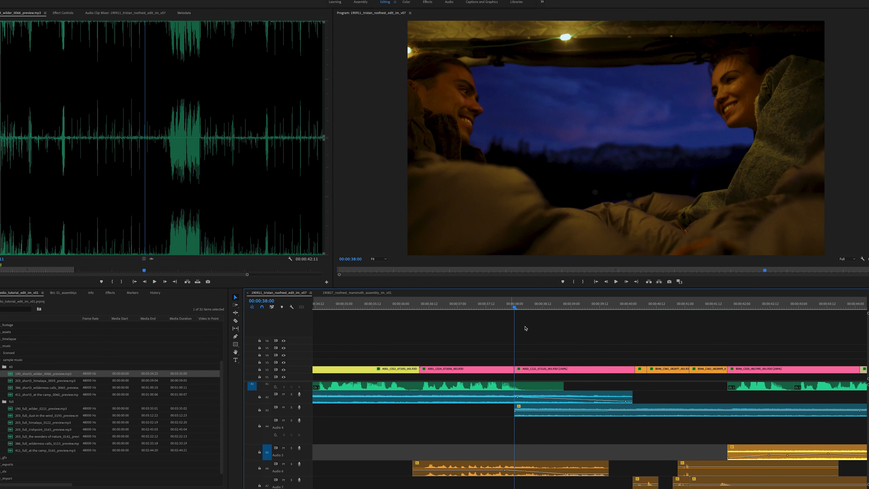
pyautogui.click(635, 306)
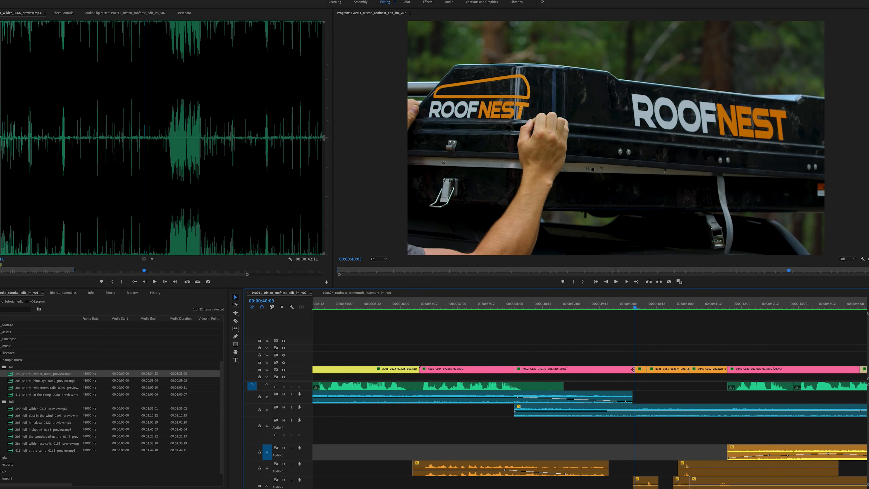
# Step: Try the default transition on the cut from the night tent shot to the Roofnest close-up, and undo it
pyautogui.rightClick(633, 370)
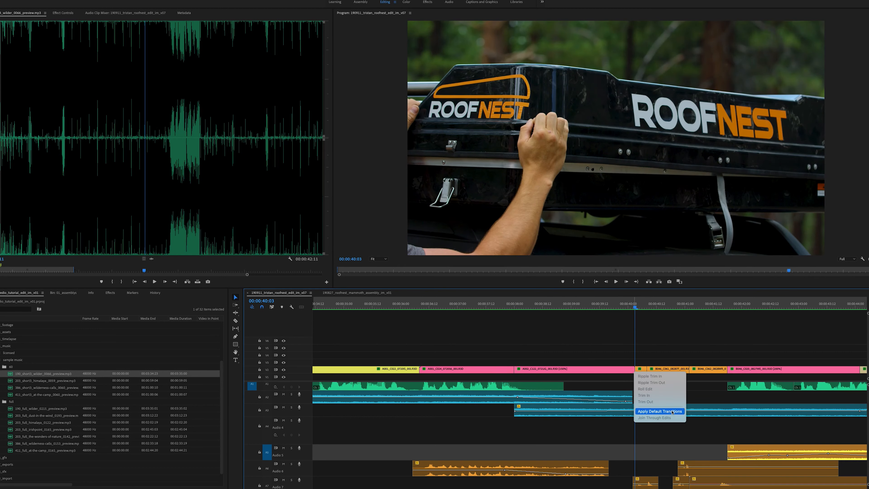
pyautogui.click(658, 411)
pyautogui.click(628, 308)
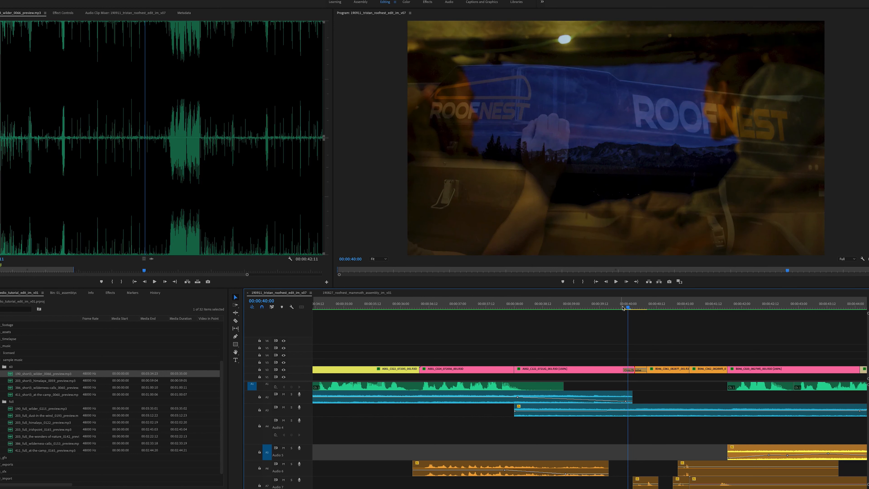
pyautogui.hotkey('ctrl', 'z')
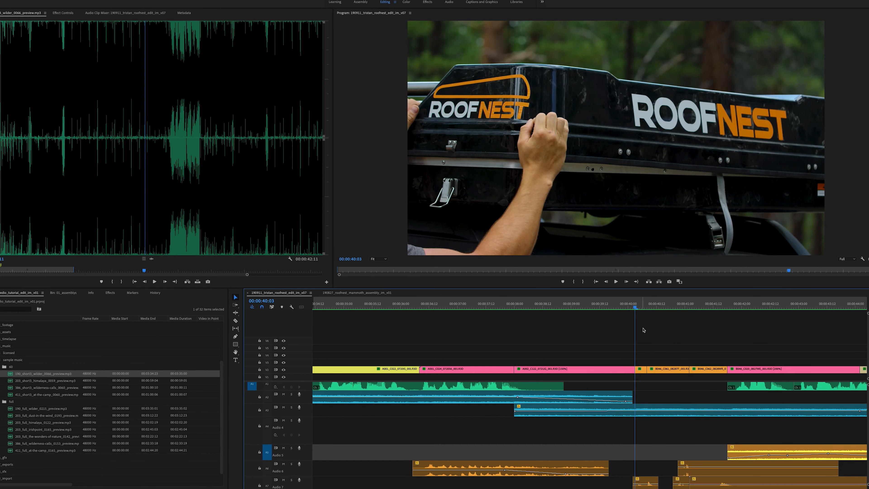
# Step: Compare the night tent shot with the short Roofnest close-ups following it, between about 00:00:38:05 and 00:00:40:13
pyautogui.scroll(-5, 643, 330)
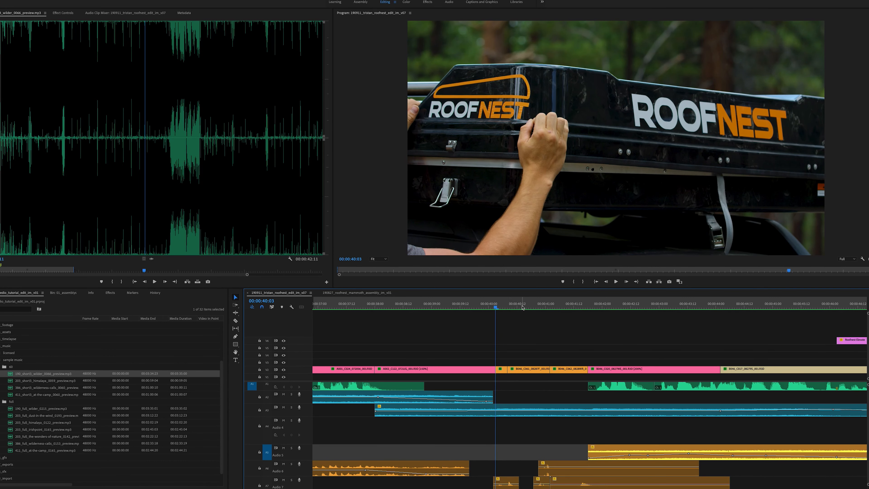
pyautogui.click(521, 307)
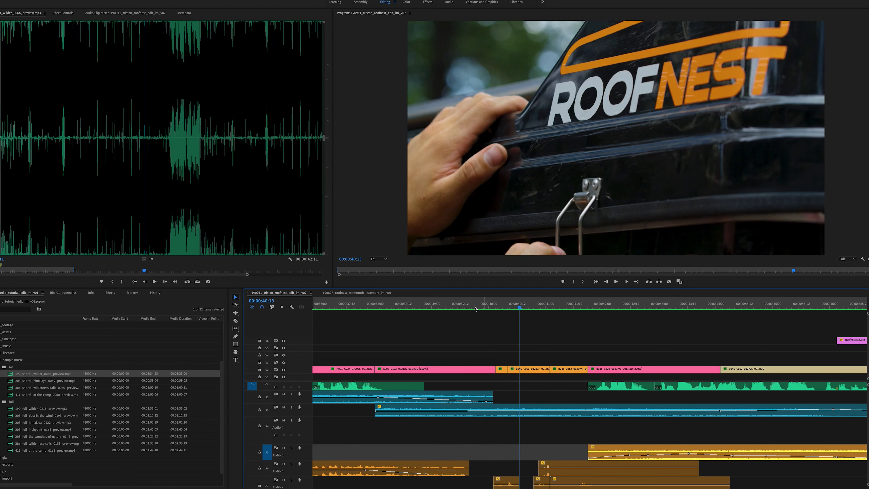
pyautogui.click(454, 307)
pyautogui.click(387, 307)
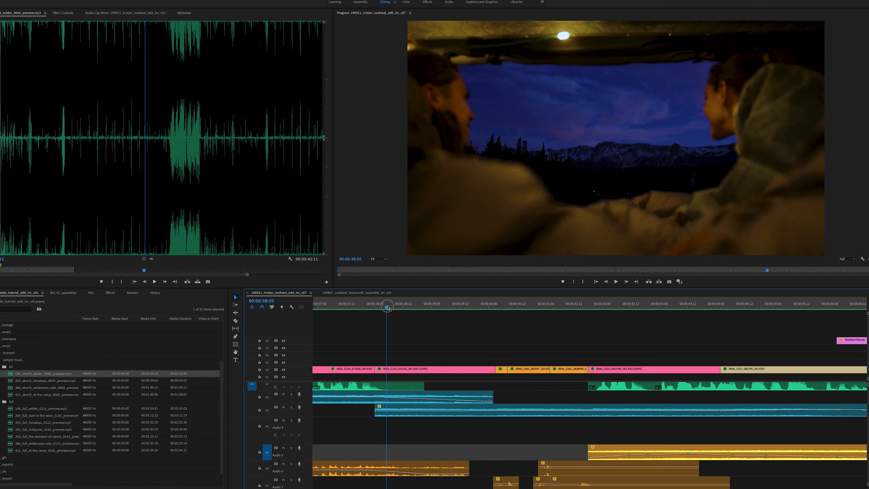
pyautogui.hscroll(-3, 452, 334)
pyautogui.moveTo(381, 308); pyautogui.dragTo(423, 310)
pyautogui.click(481, 307)
pyautogui.click(537, 308)
pyautogui.moveTo(539, 309)
pyautogui.mouseDown()
pyautogui.moveTo(505, 312)
pyautogui.moveTo(554, 309)
pyautogui.mouseUp()
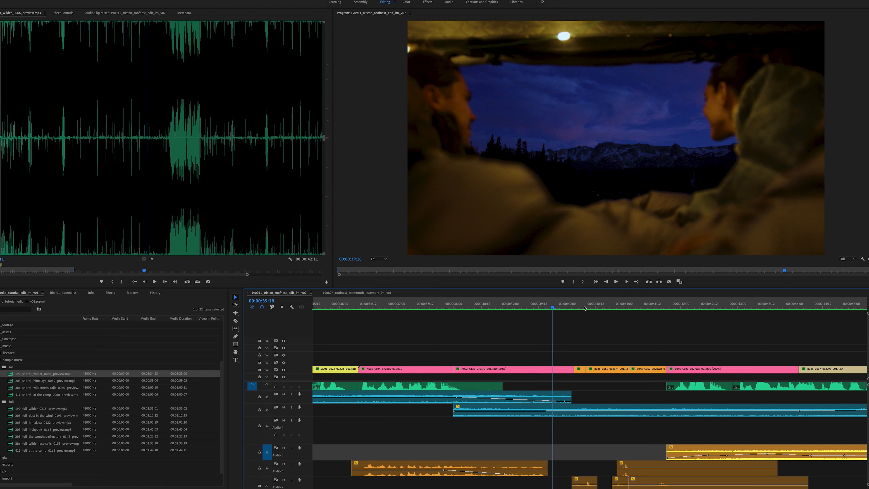
# Step: Examine the closing lakeside car shots around 00:00:42:22 and return to the Roofnest close-up at 00:00:40:07
pyautogui.click(682, 307)
pyautogui.moveTo(679, 307); pyautogui.dragTo(732, 308)
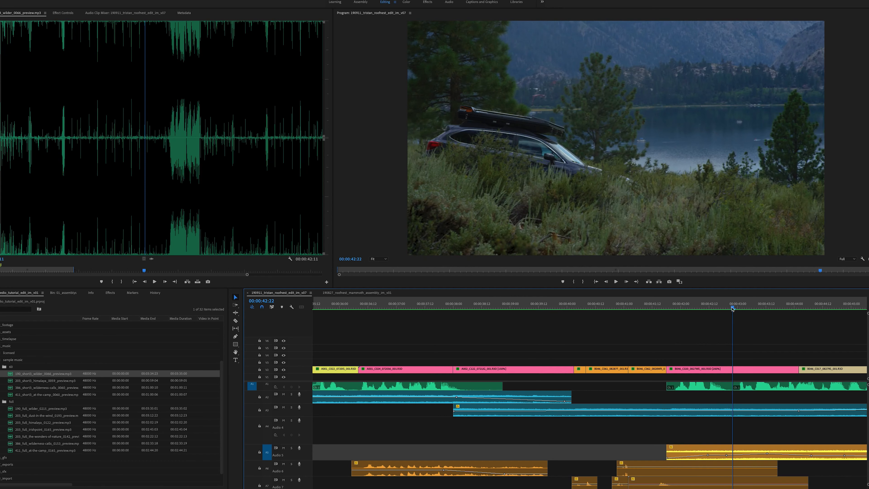
pyautogui.click(804, 306)
pyautogui.click(578, 307)
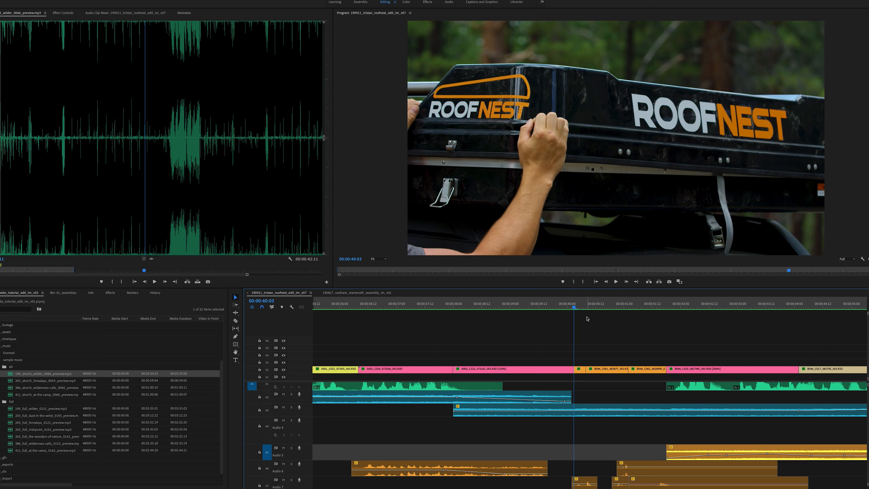
pyautogui.hotkey('shift', 'Right')
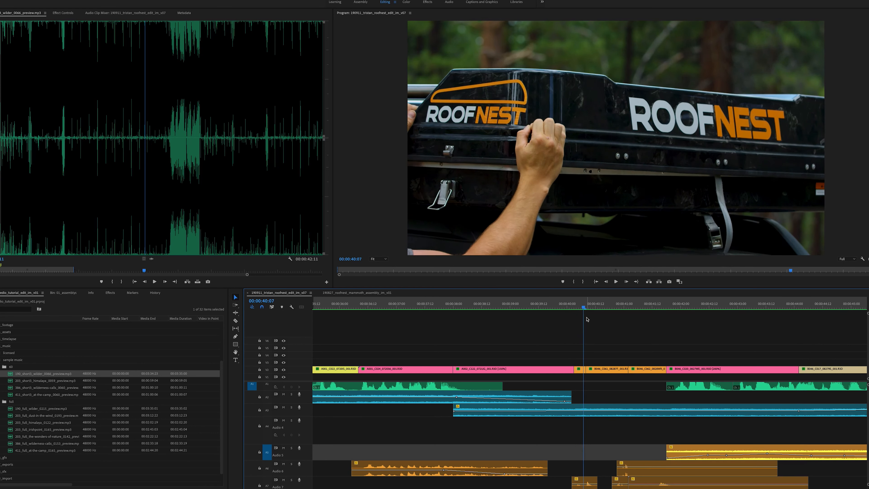
# Step: Examine the cuts between the short Roofnest close-ups frame by frame, around 00:00:40:05 to 00:00:40:08
pyautogui.press('Left')
pyautogui.press('Left')
pyautogui.press('Right')
pyautogui.press('Right')
pyautogui.press('Right')
pyautogui.press('Right')
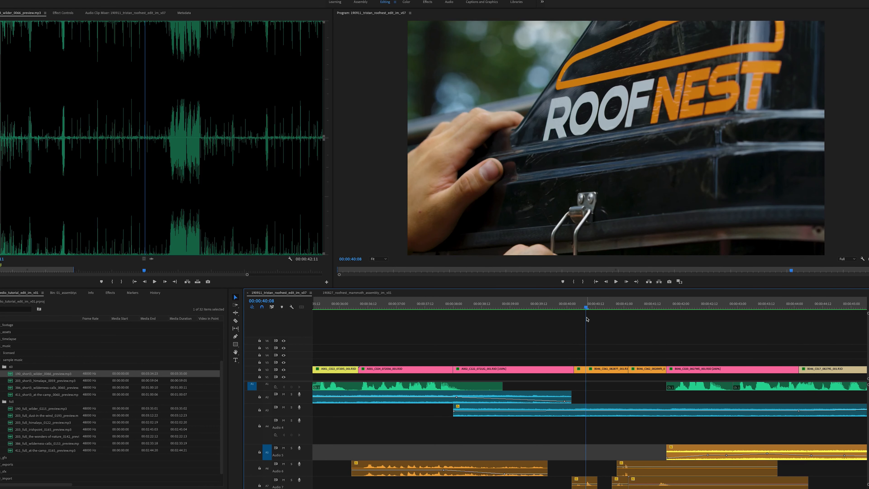
pyautogui.moveTo(592, 307); pyautogui.dragTo(638, 315)
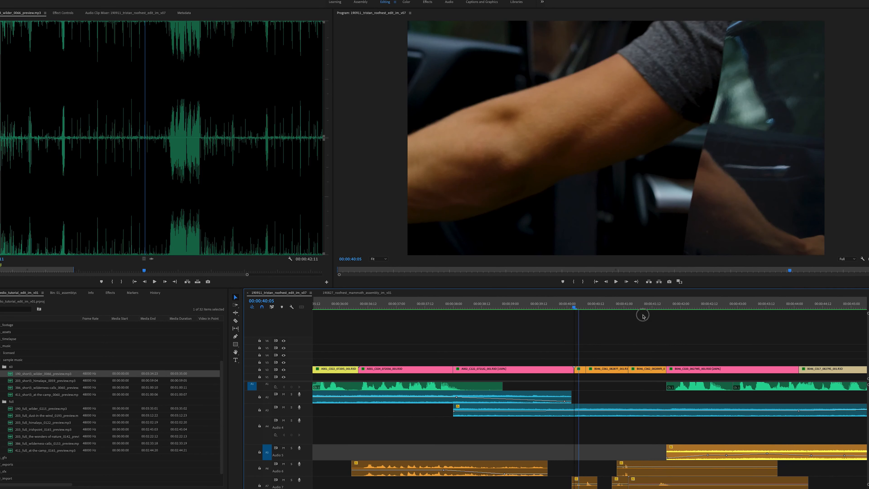
# Step: Play the closing lakeside car shots from 00:00:42:01 with more of the edit in view
pyautogui.click(683, 308)
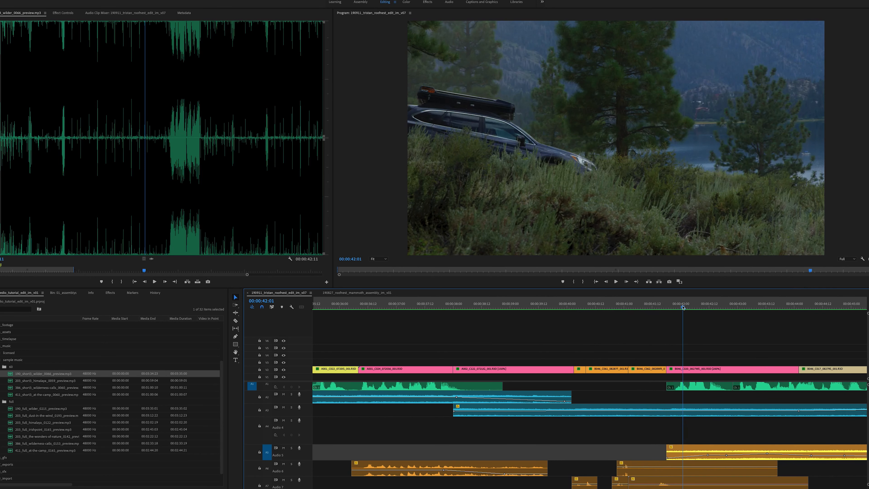
pyautogui.press('-')
pyautogui.press('space')
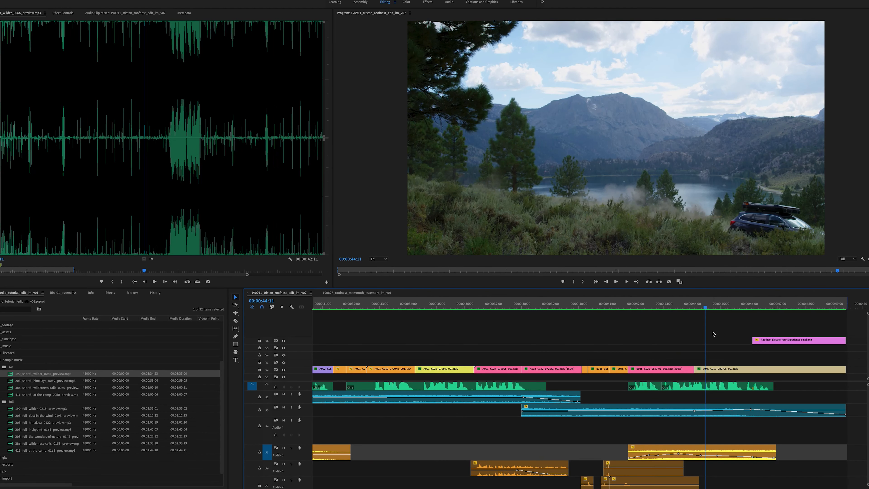
pyautogui.press('-')
pyautogui.press('space')
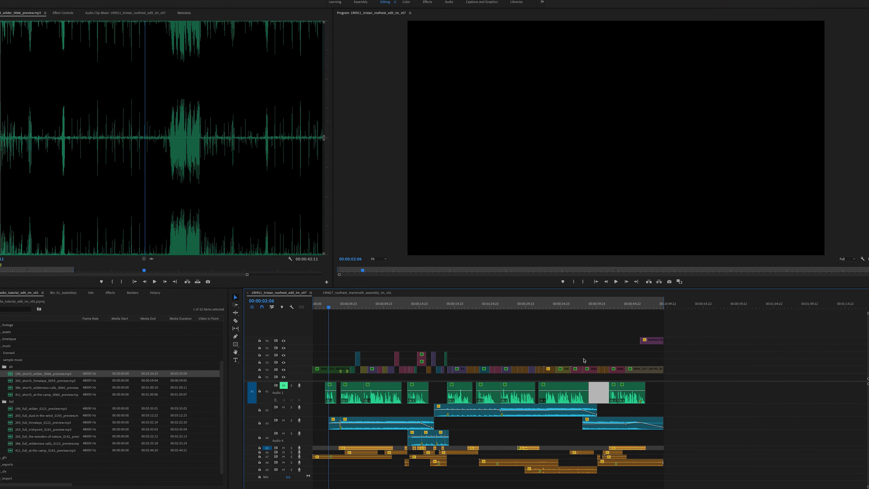
# Step: Enable all the disabled video clips in the sequence, including the end logo
pyautogui.moveTo(703, 336); pyautogui.dragTo(330, 371)
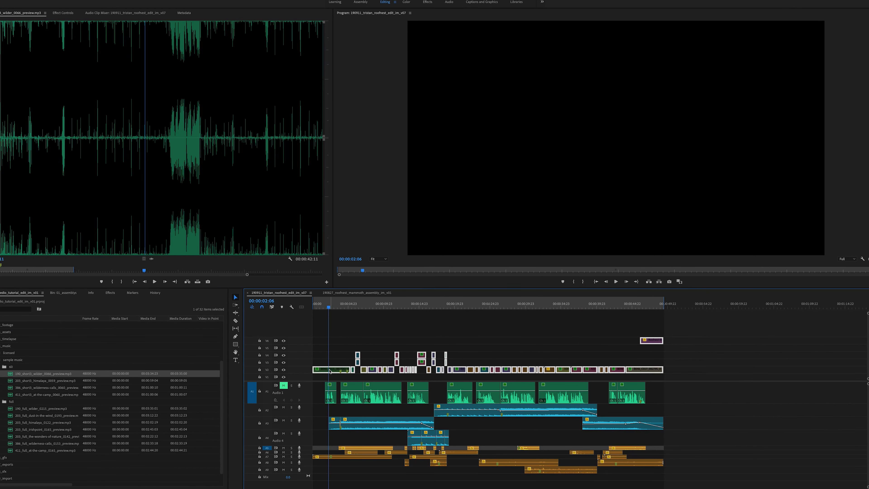
pyautogui.rightClick(326, 372)
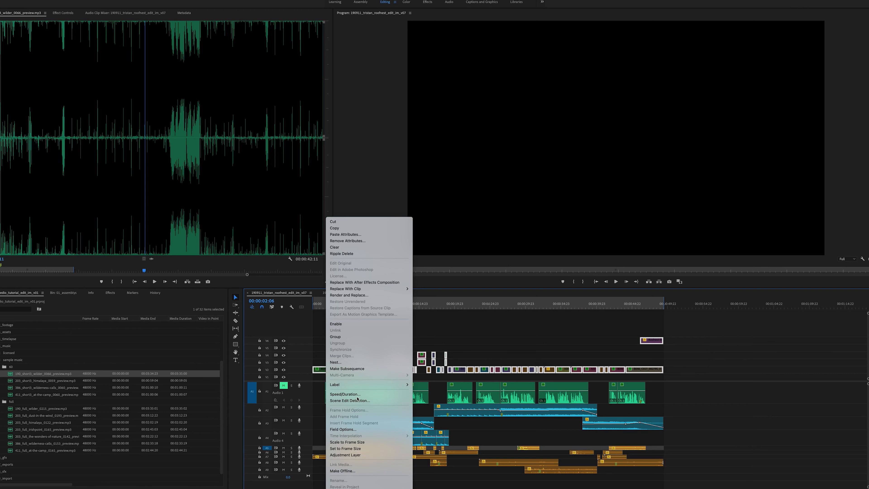
pyautogui.click(327, 334)
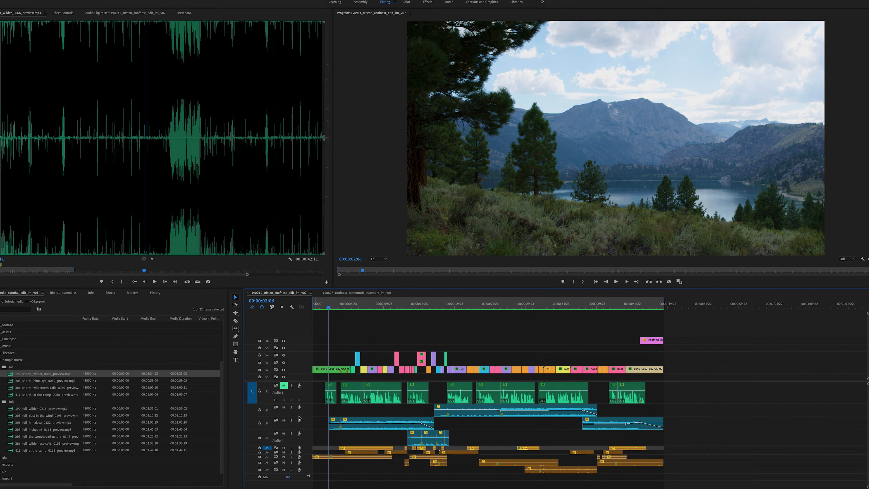
# Step: Mute the music tracks A2, A3 and A4
pyautogui.click(283, 407)
pyautogui.click(283, 420)
pyautogui.click(283, 433)
pyautogui.scroll(1, 309, 459)
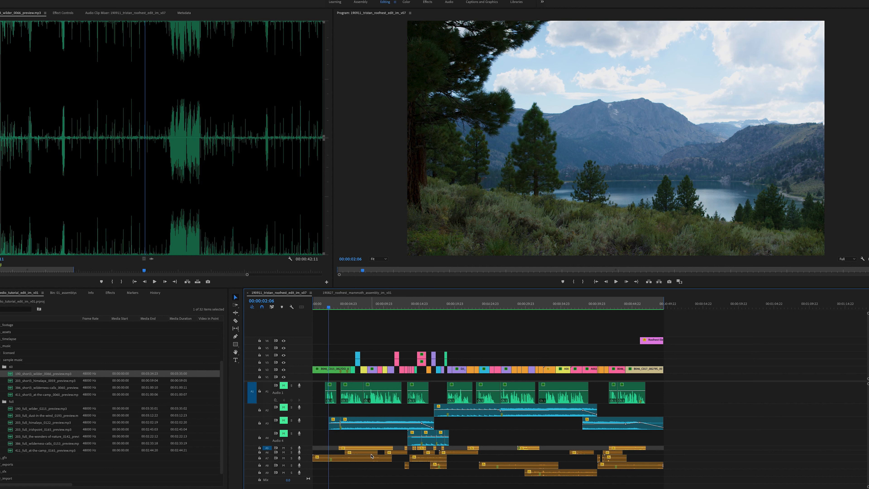
# Step: Play the sound effects from the sequence start, with tracks Audio 5, Audio 6 and Audio 7 expanded for inspection
pyautogui.moveTo(329, 307); pyautogui.dragTo(311, 310)
pyautogui.doubleClick(306, 460)
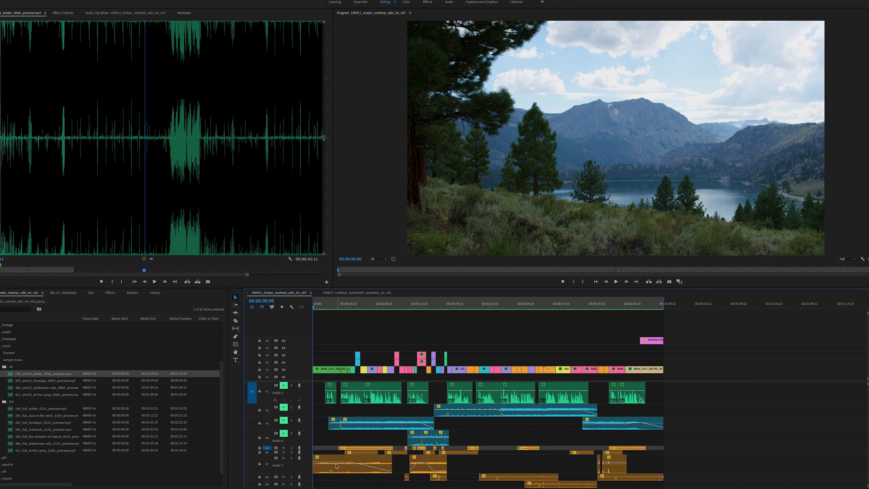
pyautogui.press('space')
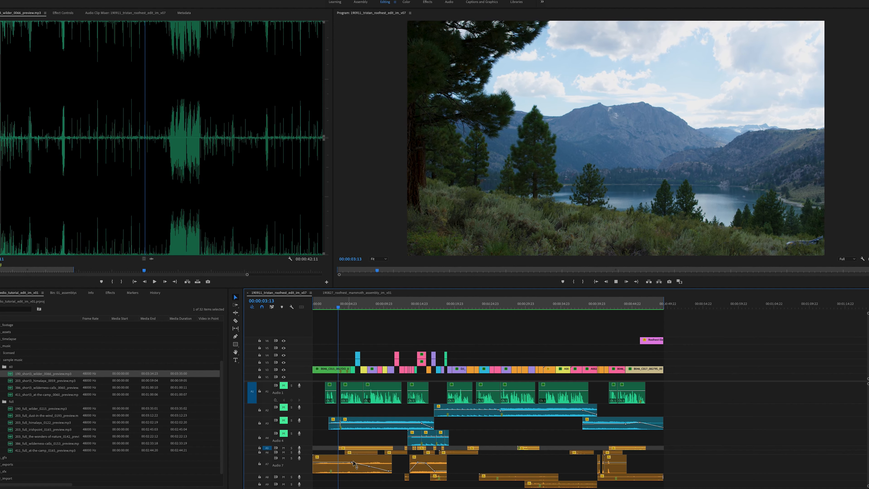
pyautogui.scroll(4, 307, 449)
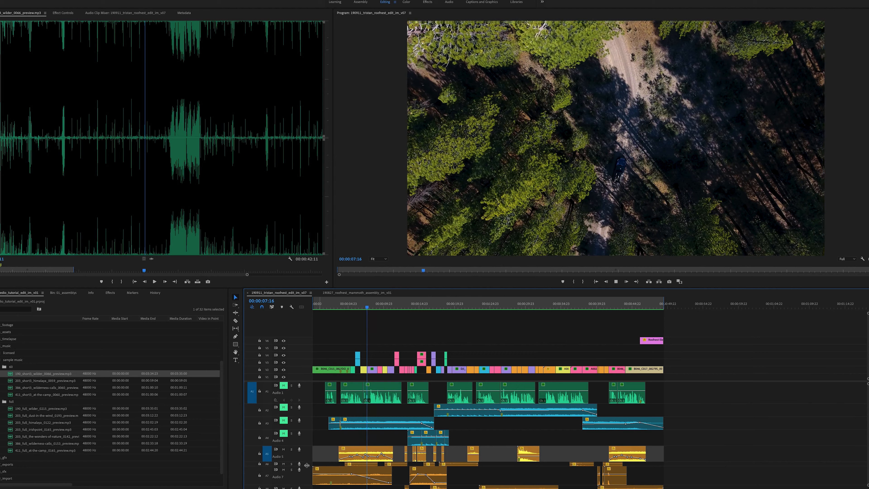
pyautogui.scroll(3, 307, 464)
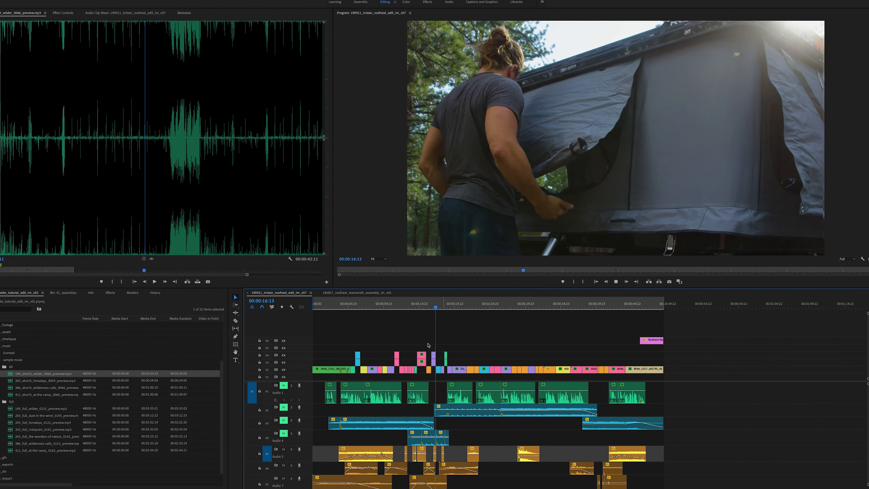
# Step: Examine the sound effects under the Roofnest latch and tent-opening shots, between about 00:00:14:02 and 00:00:15:14
pyautogui.click(417, 307)
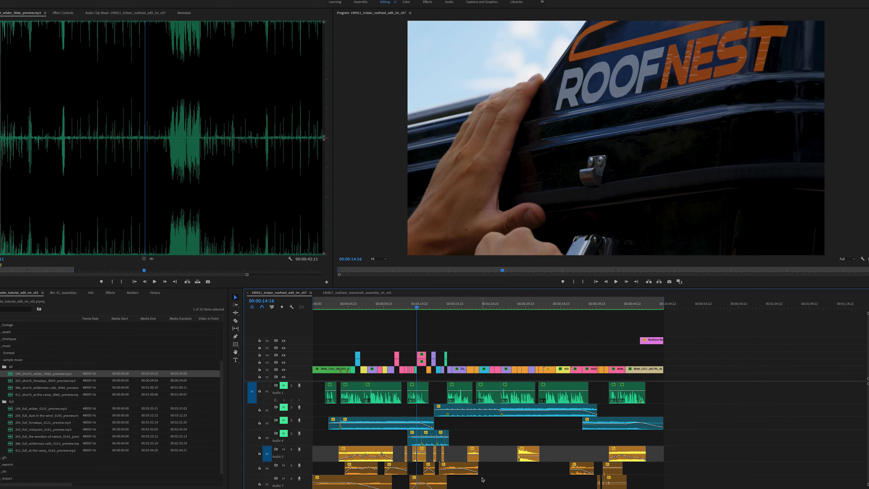
pyautogui.scroll(-3, 483, 480)
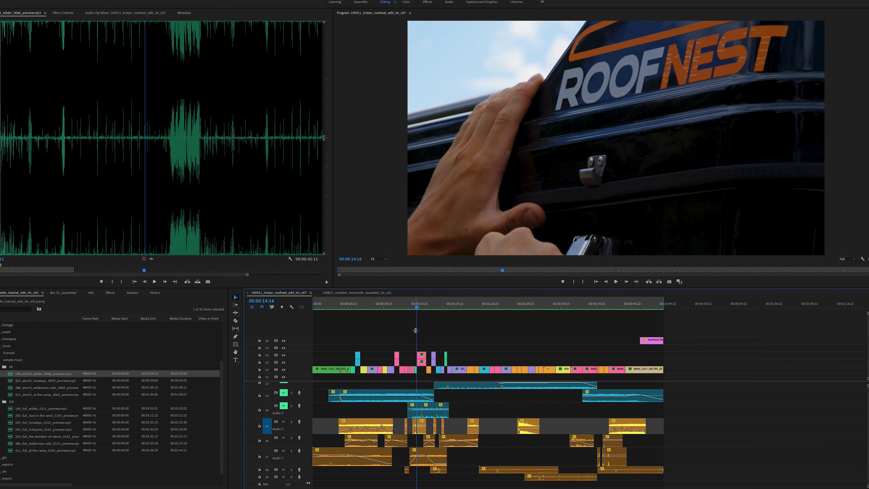
pyautogui.click(405, 307)
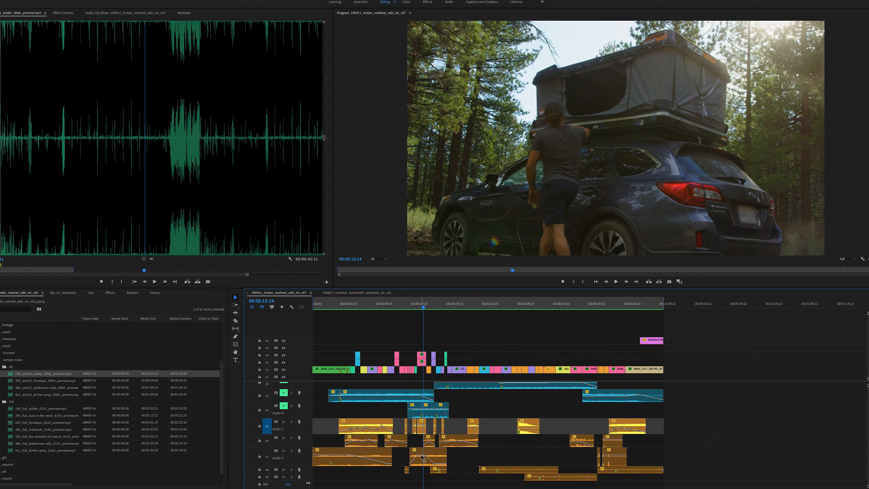
pyautogui.click(413, 307)
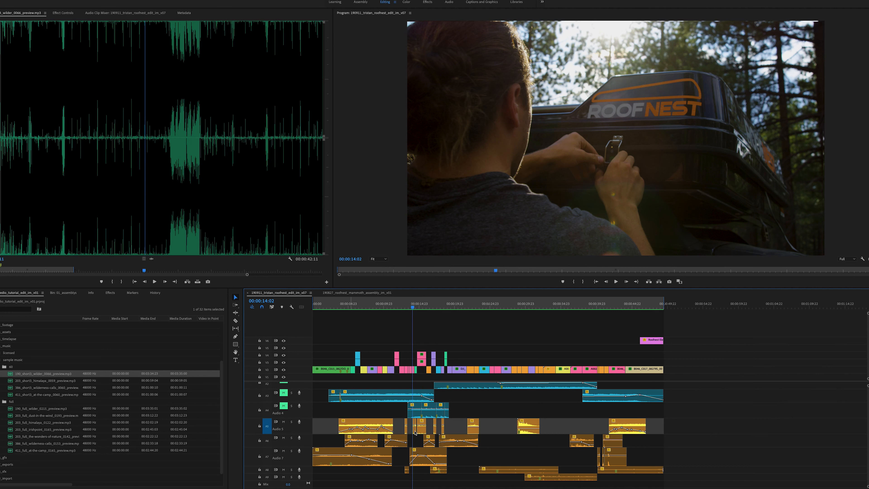
# Step: Expand the Audio 4 track and play the layered sound effects from 00:00:14:02 to about 00:00:24:19
pyautogui.scroll(2, 408, 413)
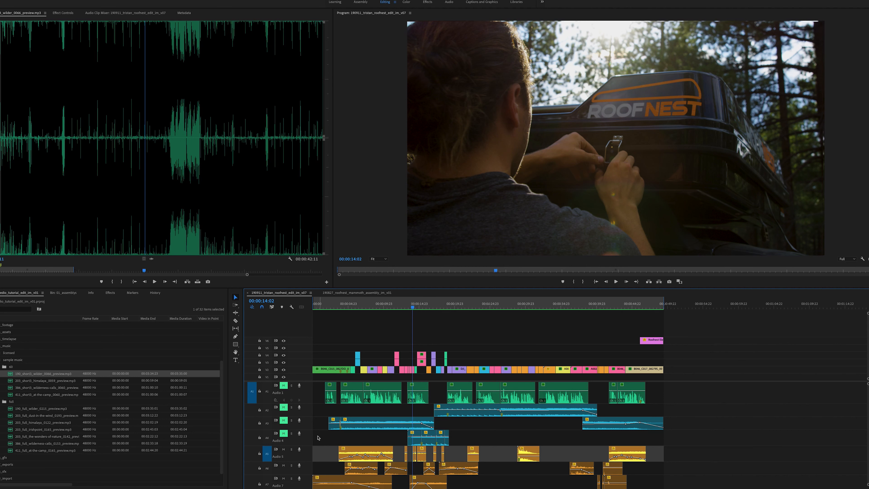
pyautogui.doubleClick(307, 439)
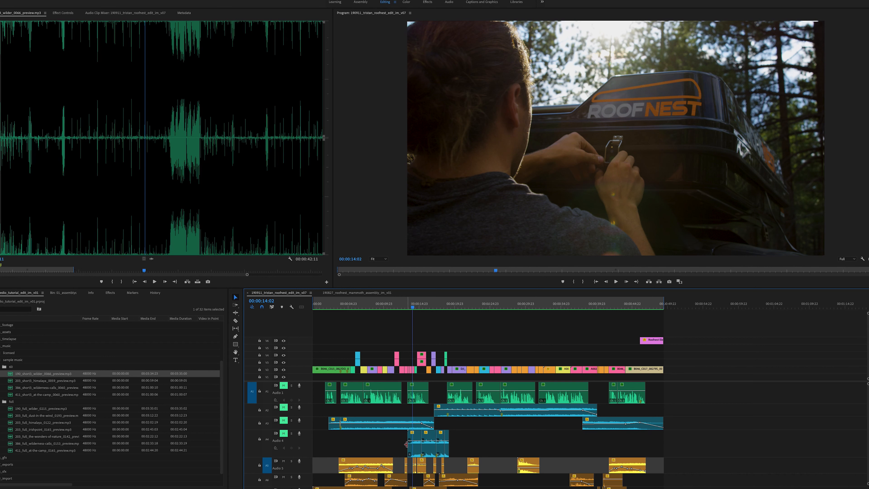
pyautogui.scroll(-1, 415, 446)
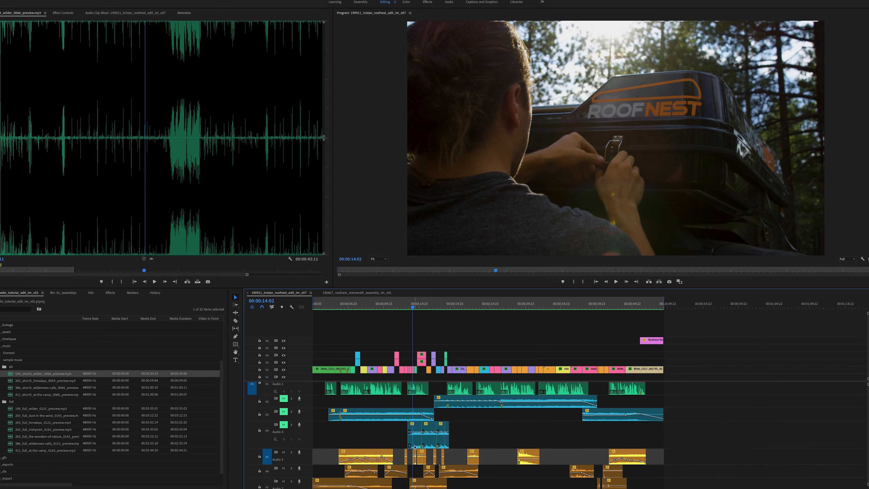
pyautogui.scroll(-3, 415, 446)
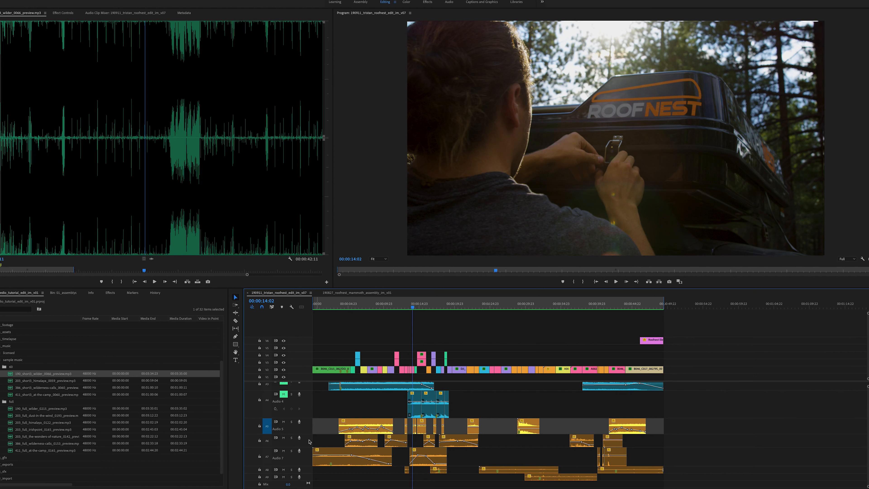
pyautogui.scroll(1, 308, 442)
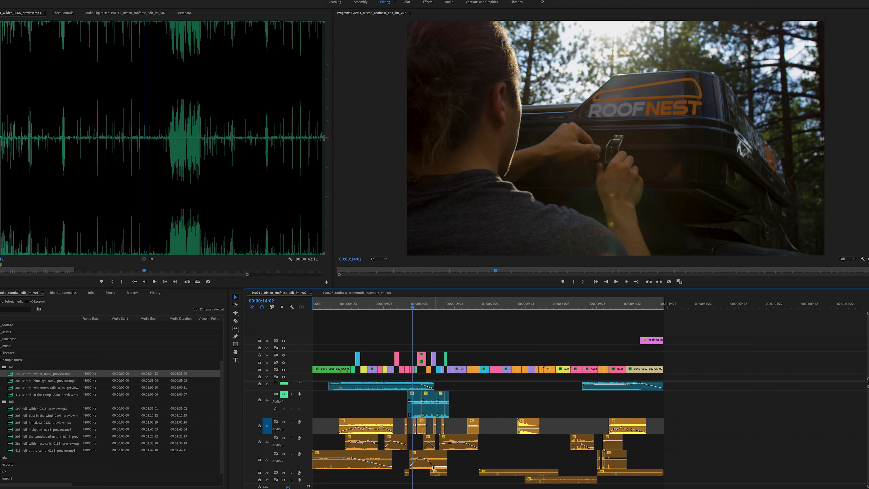
pyautogui.moveTo(427, 459)
pyautogui.press('space')
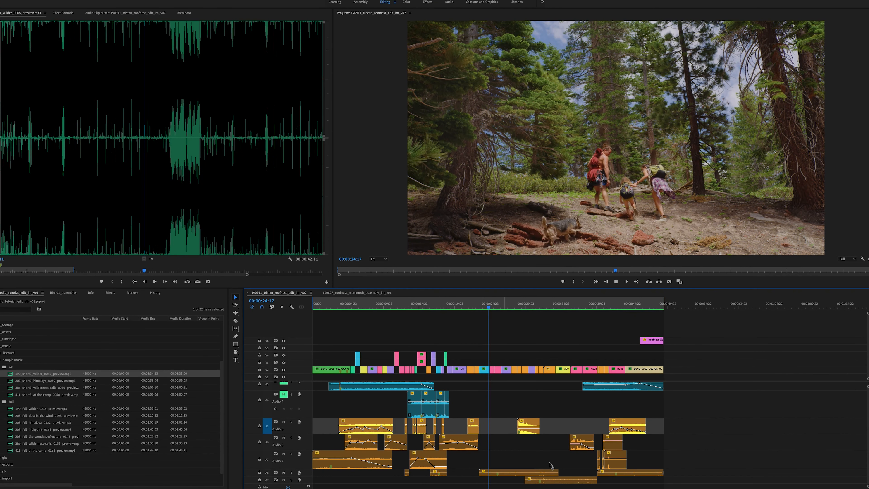
# Step: Compare how the voiceover, music and sound-effect tracks are layered across the whole edit
pyautogui.scroll(3, 511, 452)
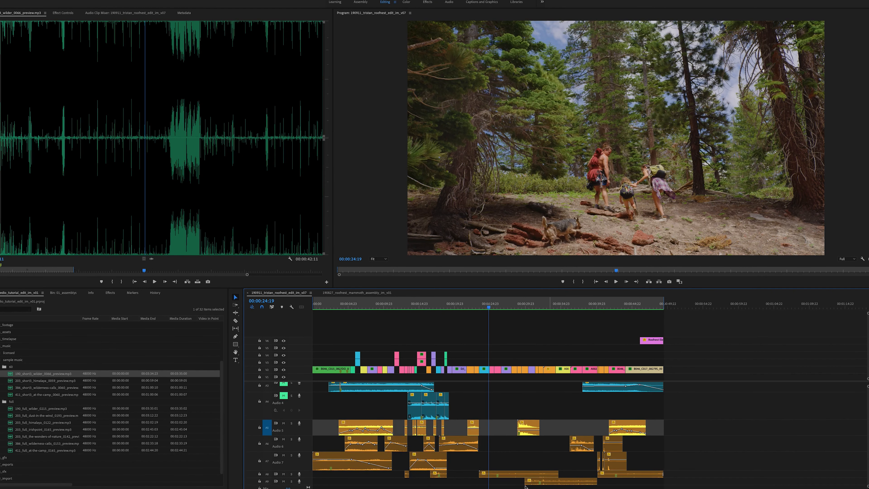
pyautogui.scroll(3, 511, 452)
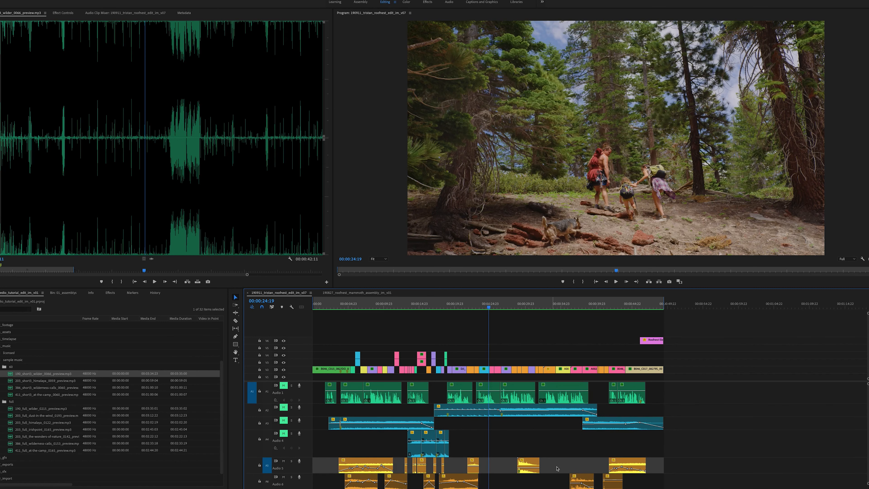
pyautogui.scroll(-3, 578, 468)
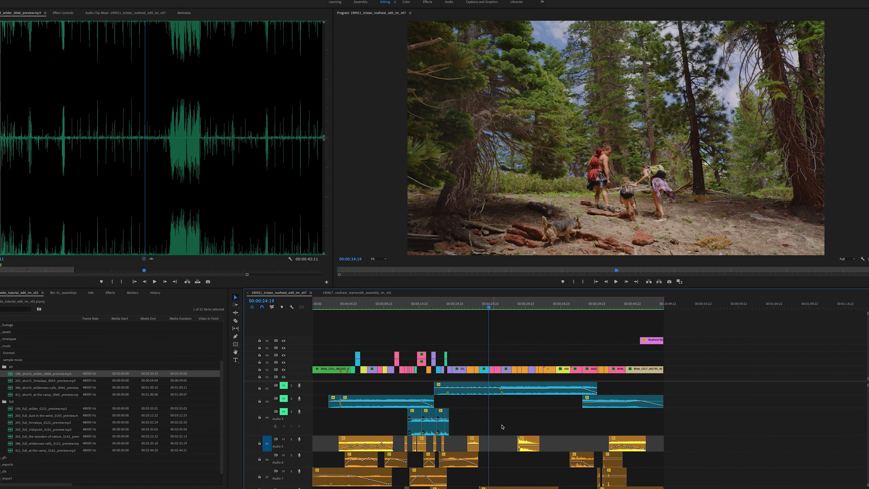
pyautogui.scroll(3, 505, 424)
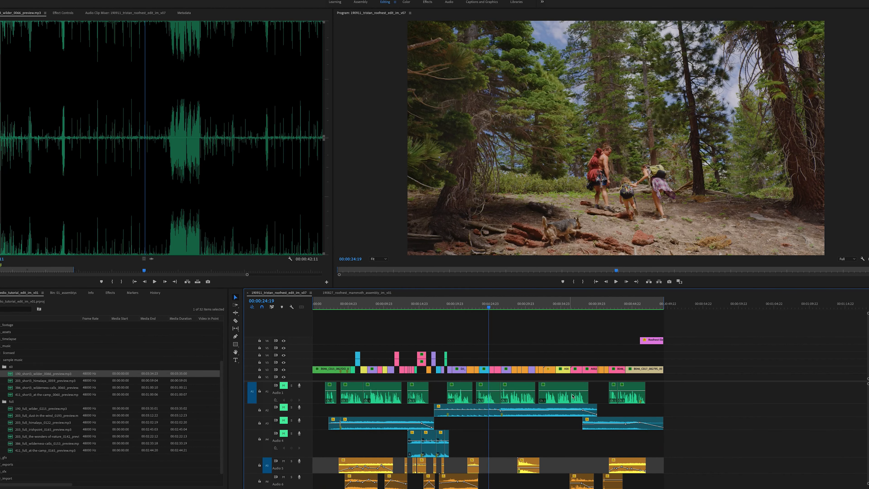
pyautogui.scroll(-6, 541, 448)
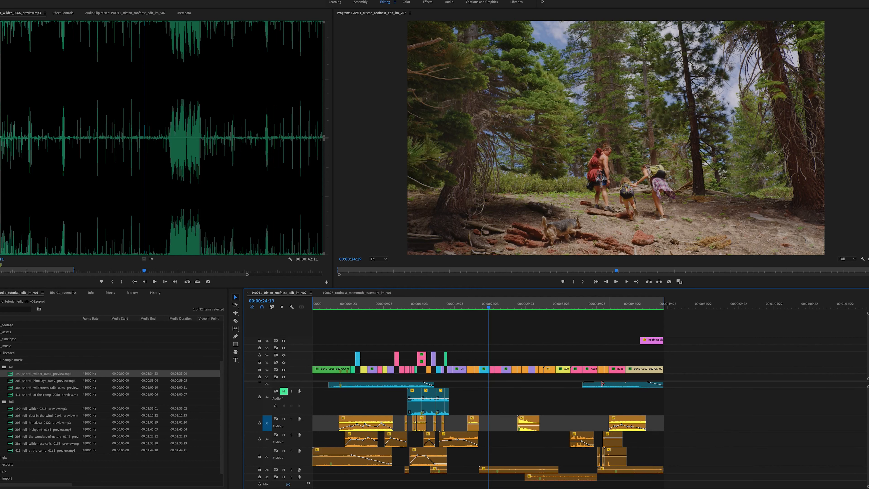
# Step: Examine the sound-effect clips and their volume keyframes from the night tent shot at 00:00:40:02 to the ending
pyautogui.moveTo(592, 306); pyautogui.dragTo(597, 305)
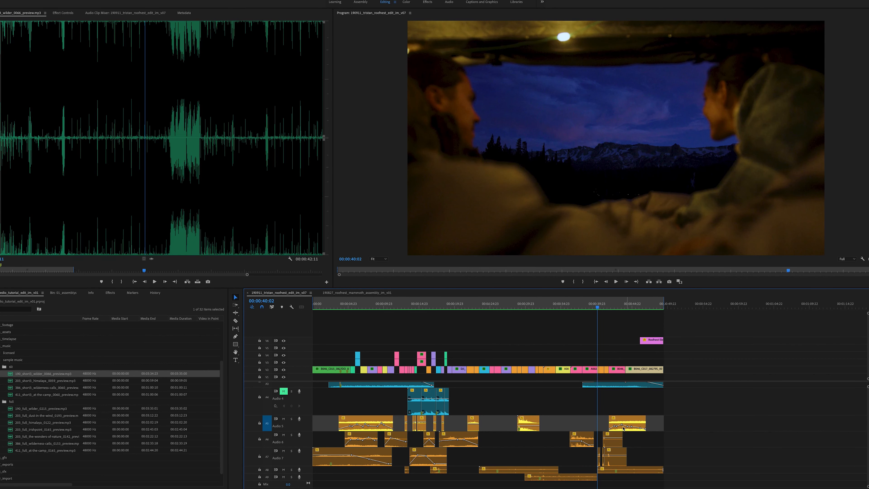
pyautogui.press('=')
pyautogui.press('=')
pyautogui.press('p')
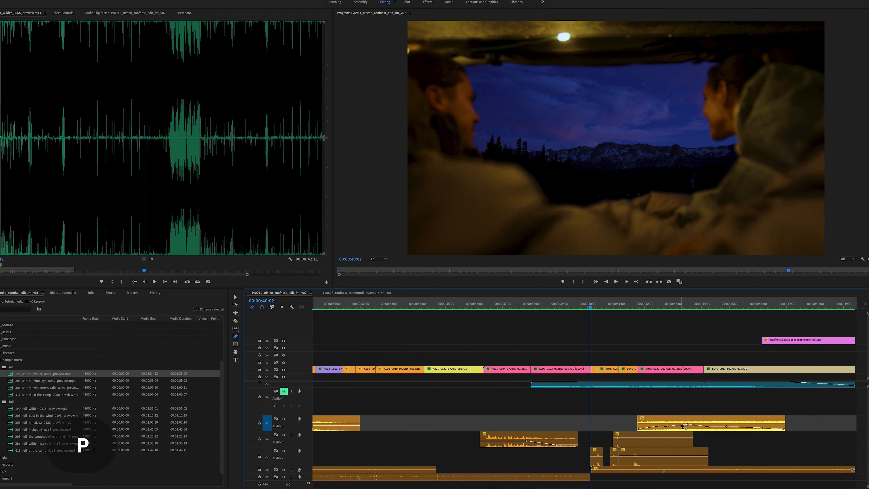
pyautogui.press('v')
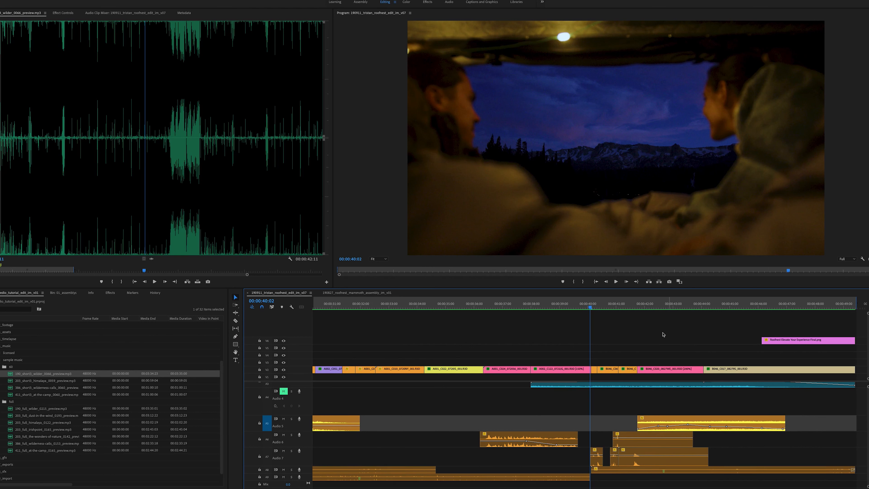
# Step: Play the closing car sound on Audio 5 from 00:00:41:18 in solo, switch solo off and return to its start
pyautogui.click(639, 305)
pyautogui.press('space')
pyautogui.click(291, 419)
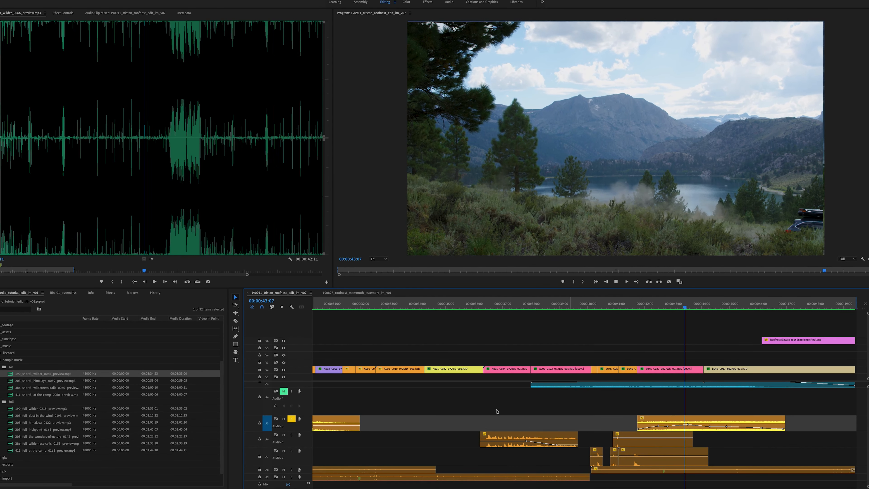
pyautogui.click(292, 419)
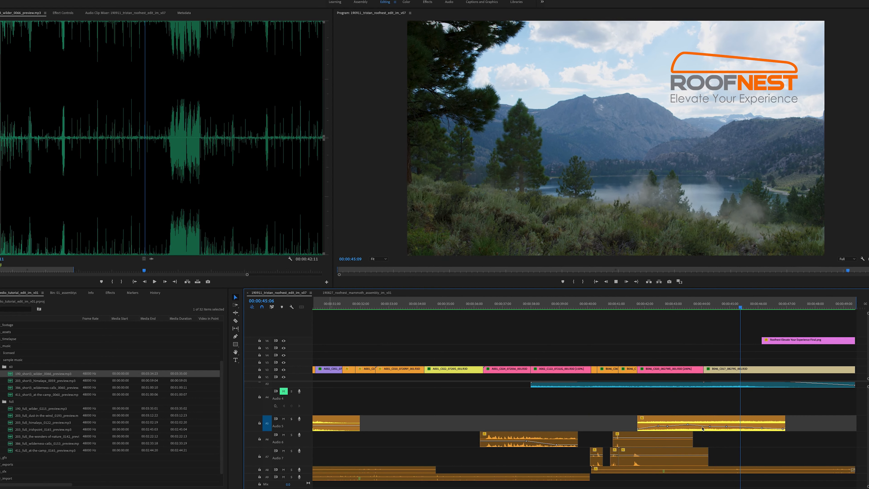
pyautogui.click(638, 305)
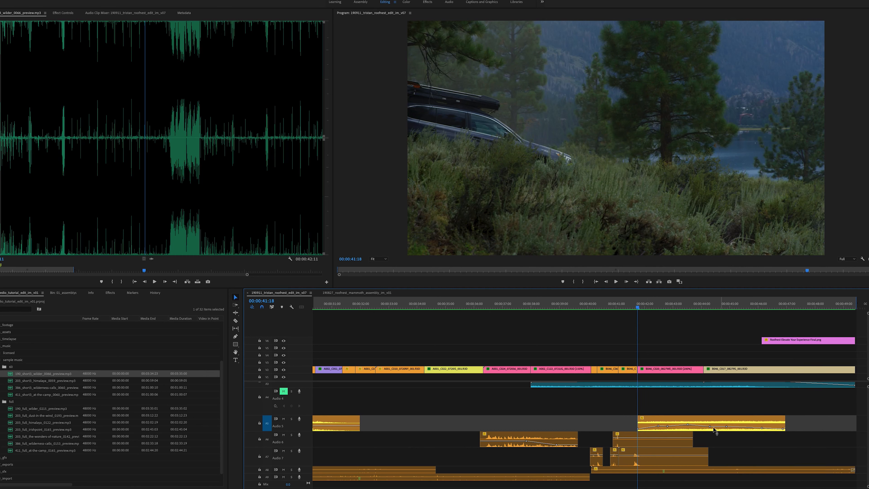
pyautogui.press('\\')
pyautogui.scroll(3, 535, 444)
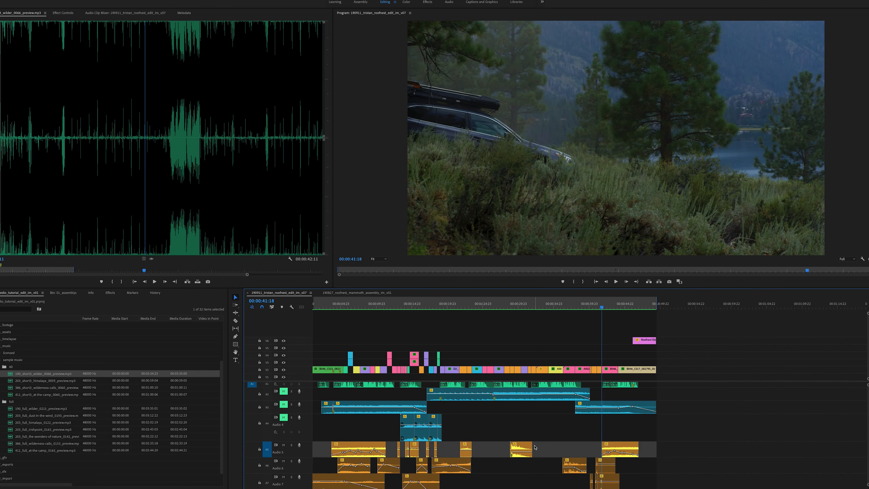
# Step: Expand the Audio 1 voiceover track and unmute tracks Audio 1 through Audio 4
pyautogui.scroll(2, 536, 445)
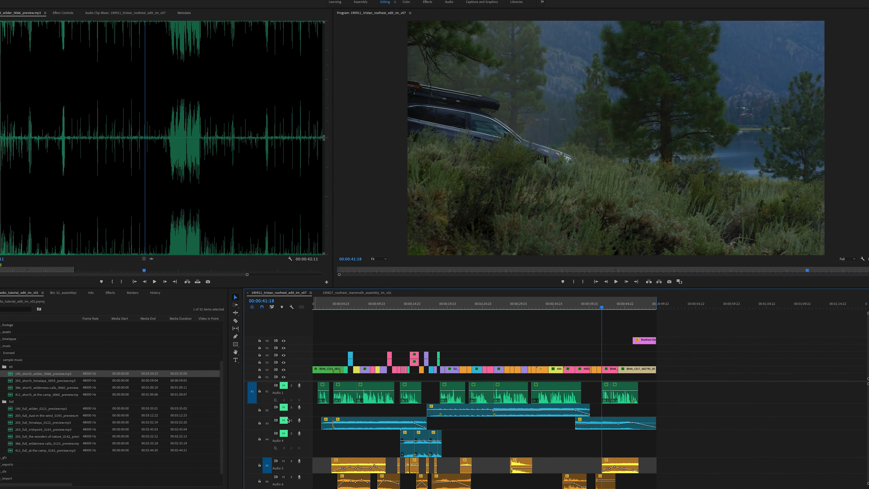
pyautogui.click(284, 407)
pyautogui.click(284, 433)
pyautogui.click(283, 386)
# Step: Go to the first voiceover clip at 00:00:01:19 and check its Audio Gain options and peak amplitude, leaving the gain unchanged
pyautogui.hscroll(-2, 323, 310)
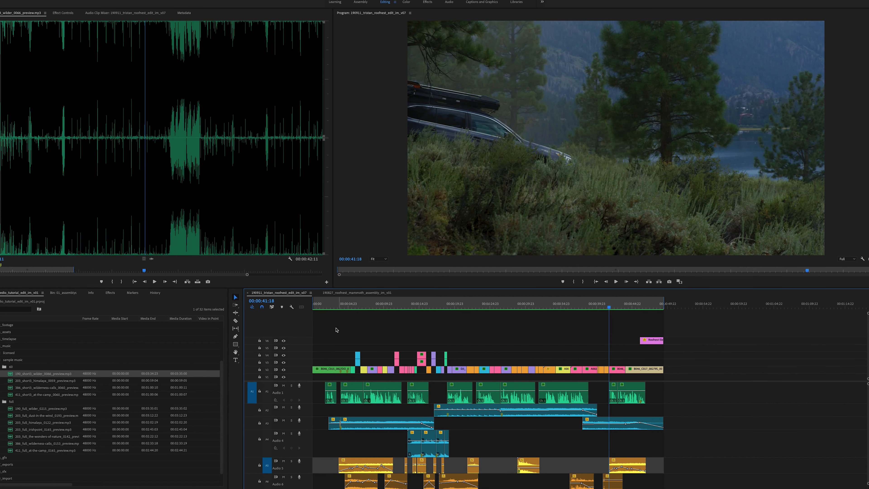
pyautogui.click(325, 306)
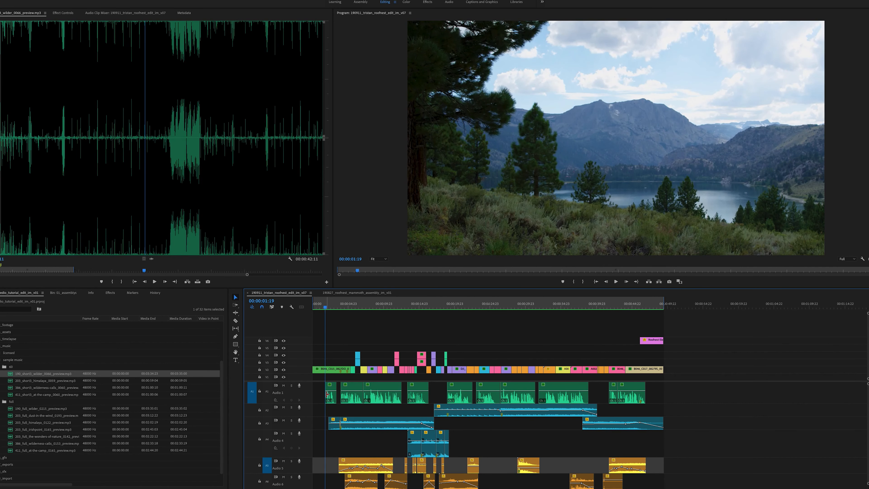
pyautogui.rightClick(327, 394)
pyautogui.click(356, 426)
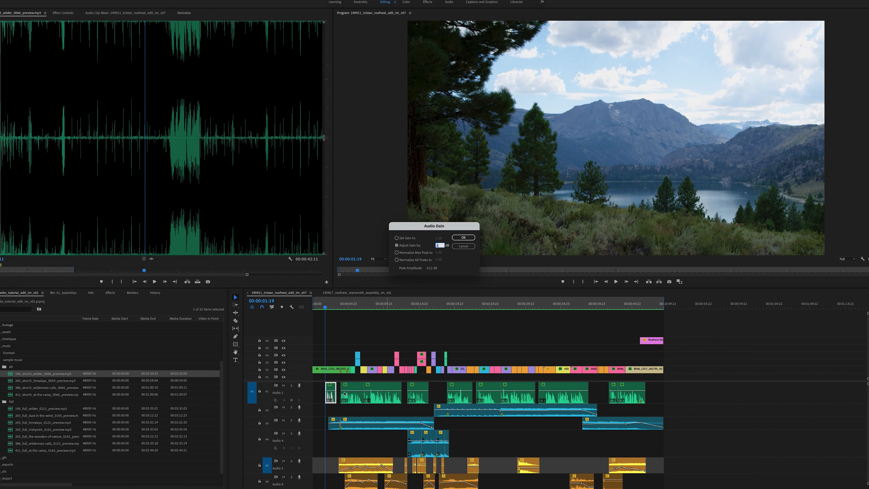
pyautogui.click(463, 246)
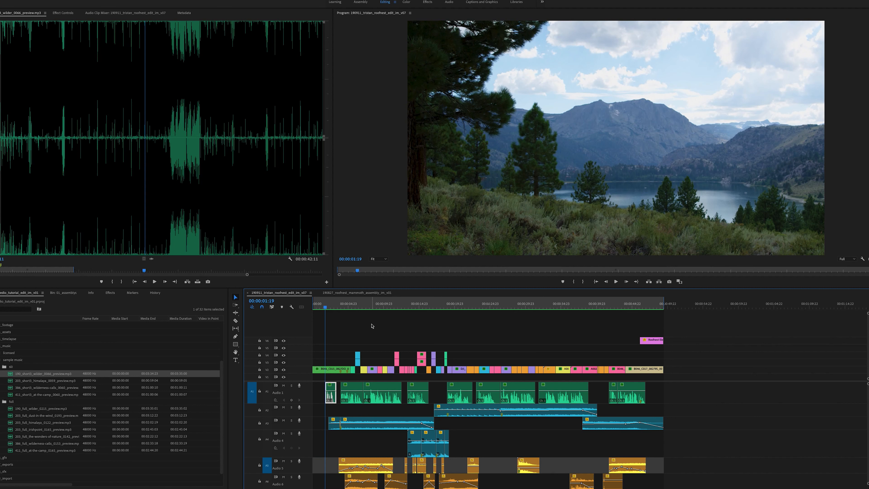
pyautogui.rightClick(332, 397)
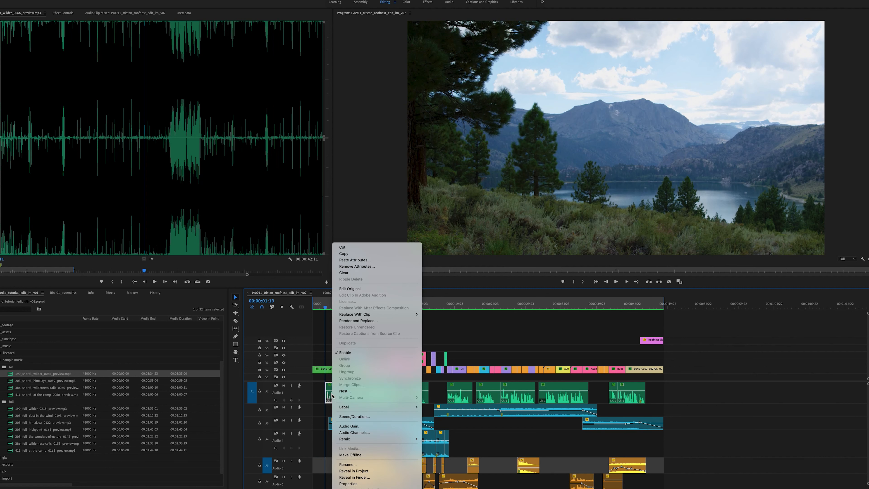
pyautogui.click(368, 426)
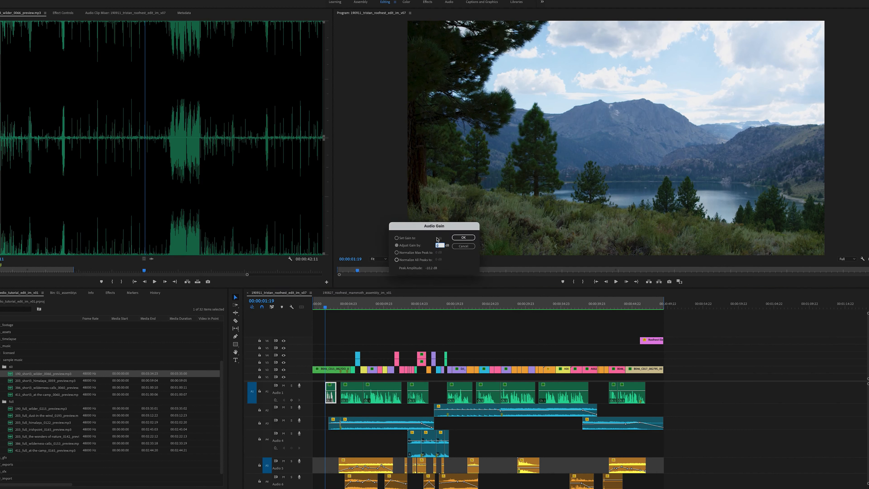
pyautogui.click(464, 246)
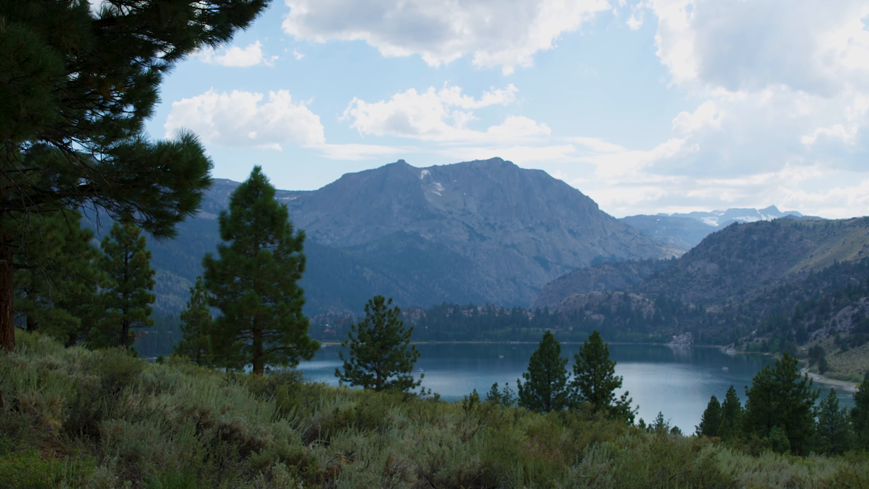